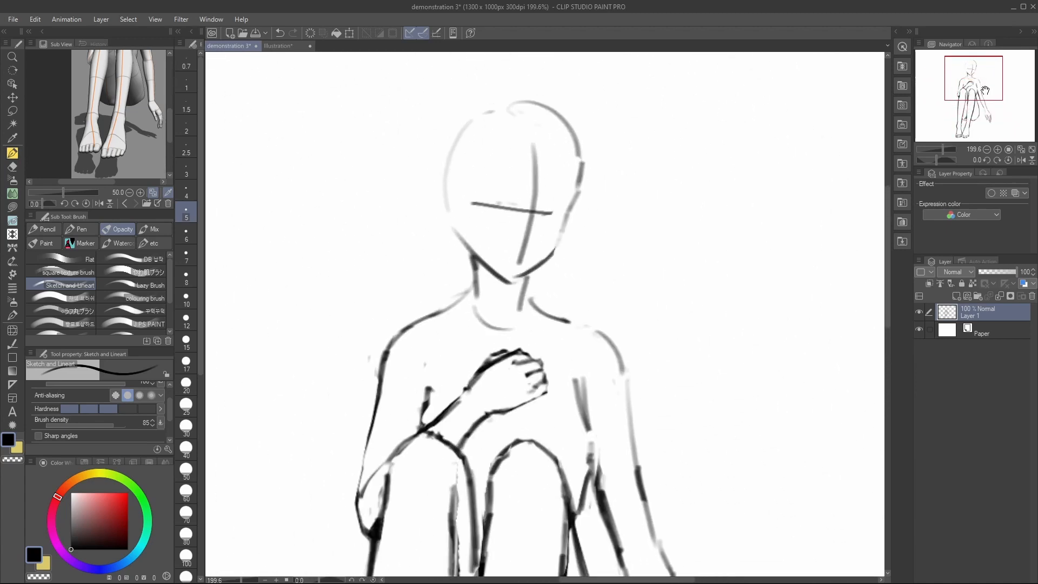
# Show the whole figure sketch and load the swan photo into the Sub View as a wing reference.
pyautogui.moveTo(985, 90); pyautogui.dragTo(985, 106)
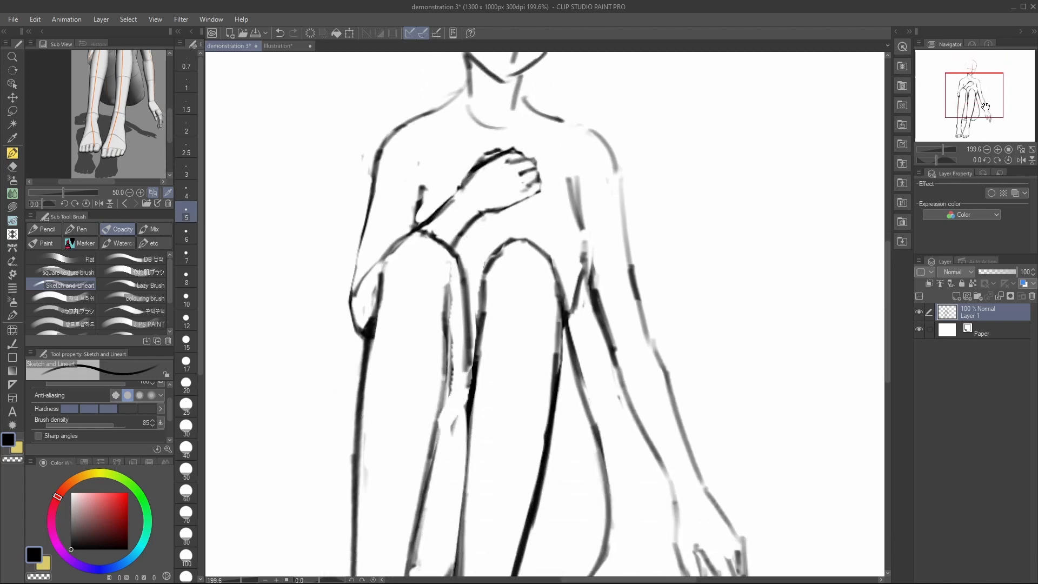
pyautogui.scroll(-4, 494, 394)
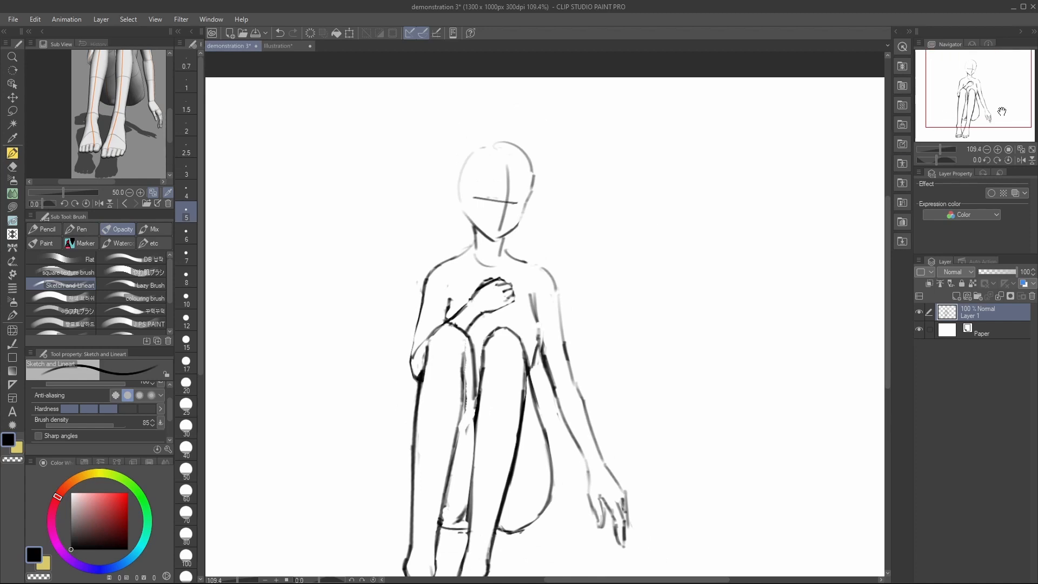
pyautogui.click(1032, 150)
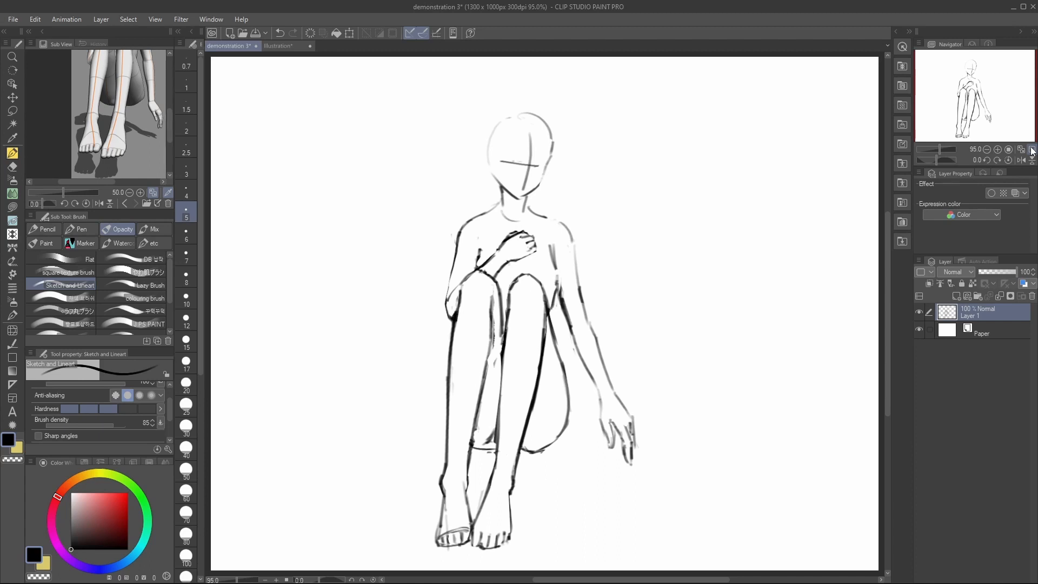
pyautogui.click(148, 206)
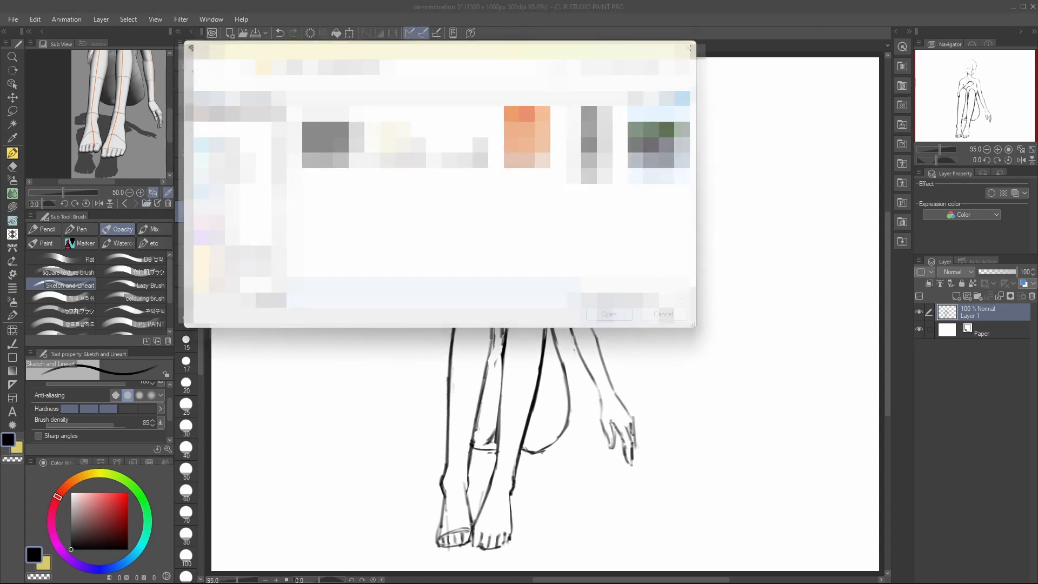
pyautogui.doubleClick(655, 145)
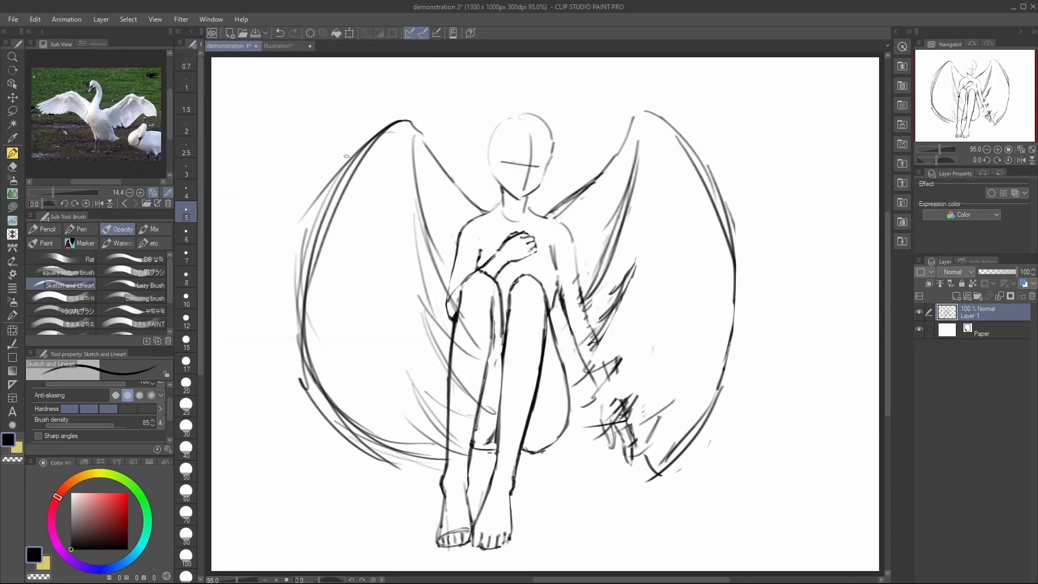
# Close the Illustration canvas and open the swan reference photo on a canvas of its own.
pyautogui.click(310, 45)
pyautogui.click(532, 222)
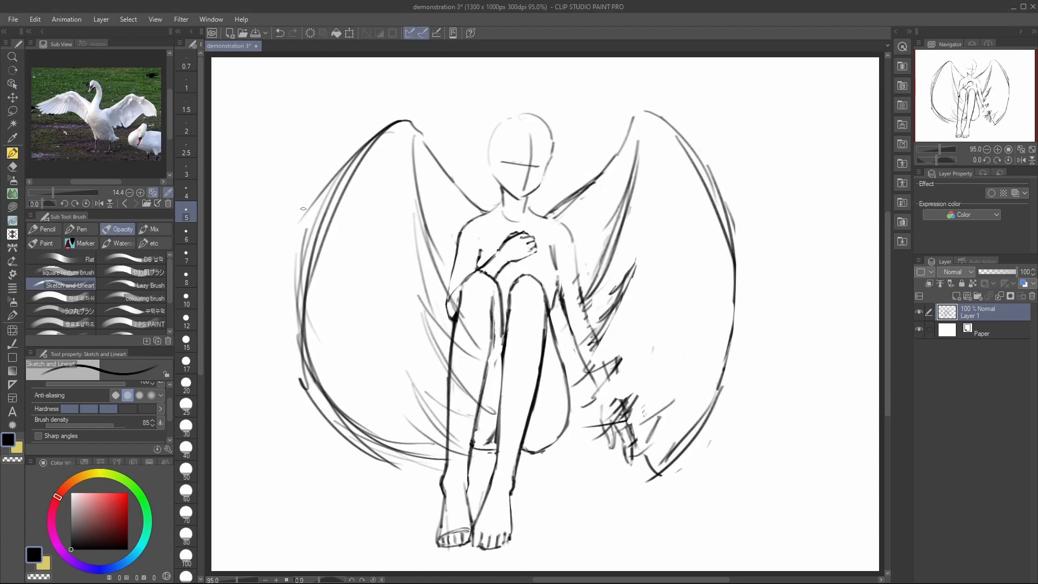
pyautogui.click(156, 206)
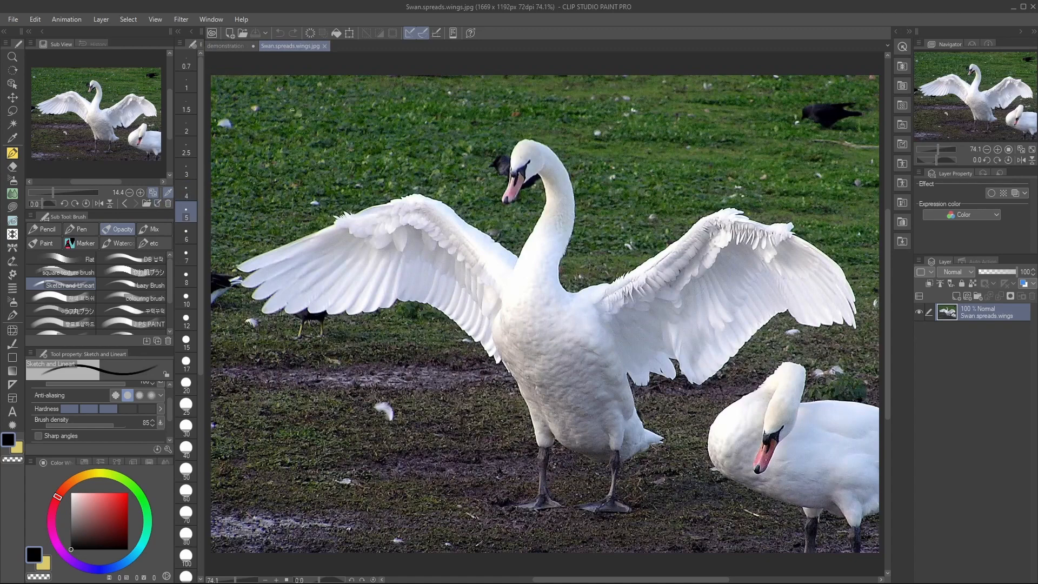
# Dock the swan photo canvas side by side with the demonstration 3 sketch, narrow its pane and adjust its zoom.
pyautogui.click(226, 46)
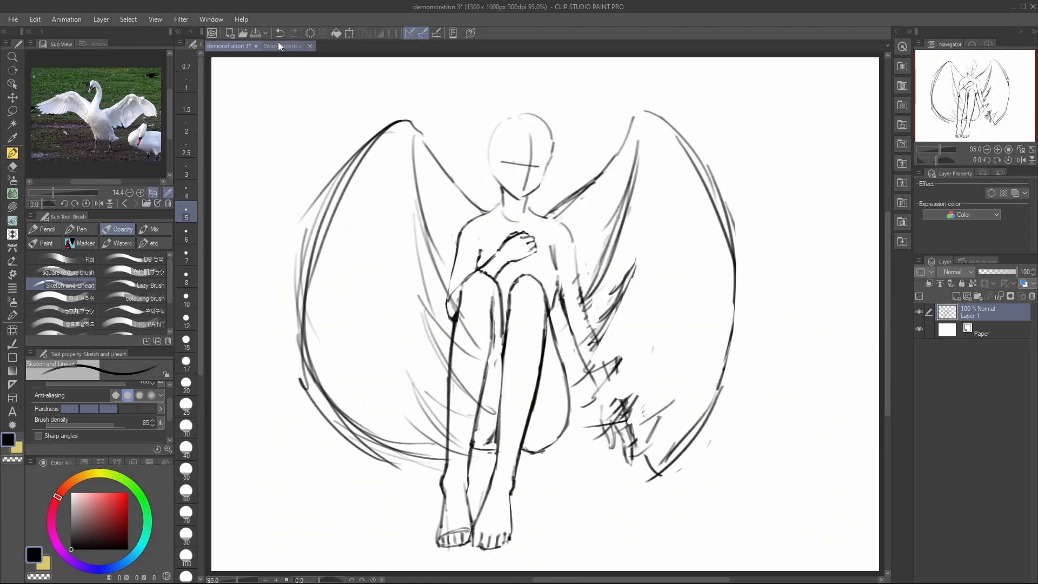
pyautogui.moveTo(224, 84); pyautogui.dragTo(212, 88)
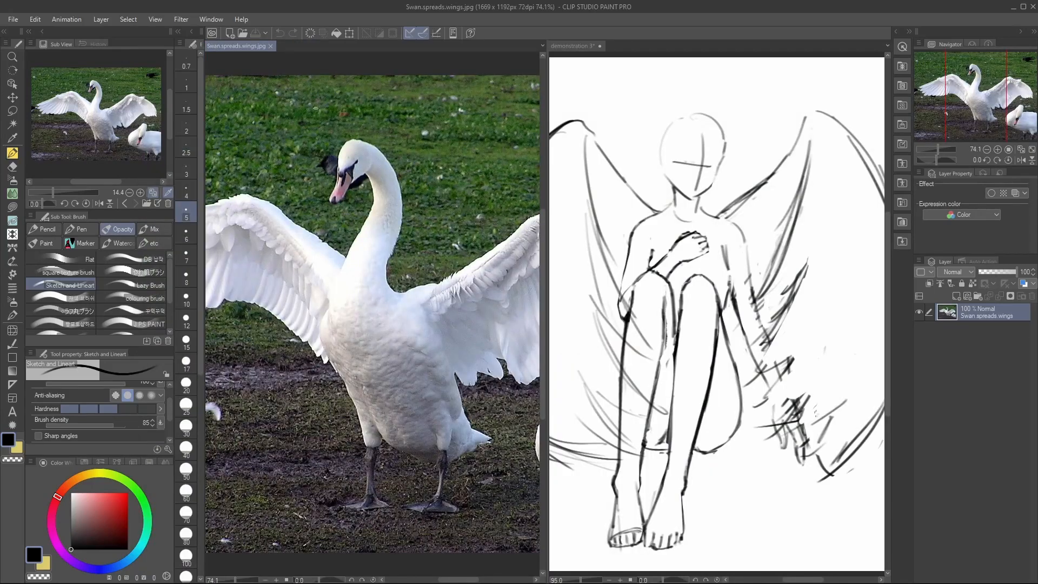
pyautogui.moveTo(546, 109); pyautogui.dragTo(447, 108)
pyautogui.click(551, 48)
pyautogui.moveTo(551, 216); pyautogui.dragTo(582, 216)
pyautogui.click(337, 296)
pyautogui.scroll(-2, 336, 296)
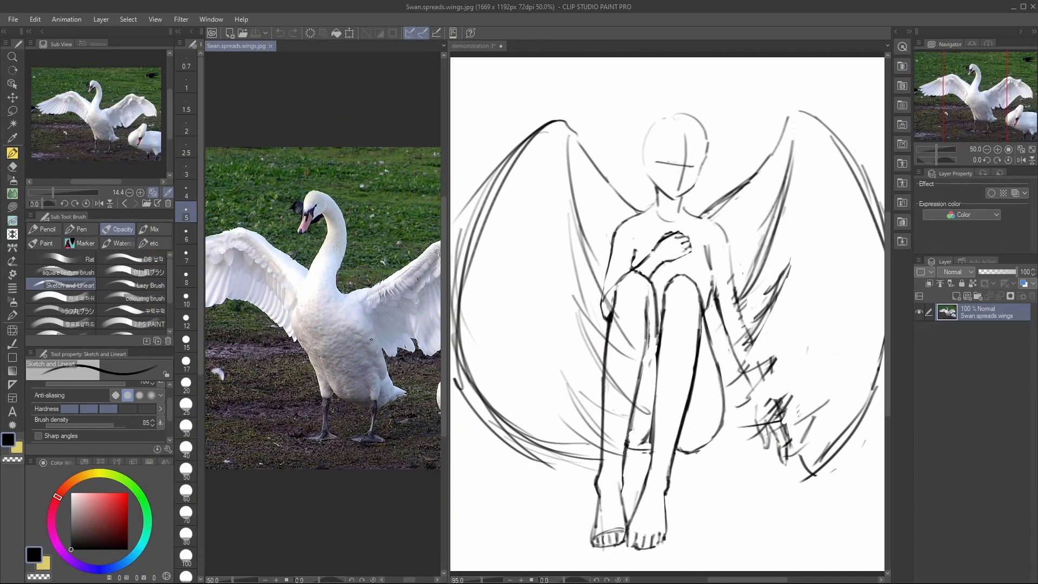
pyautogui.scroll(2, 371, 339)
pyautogui.moveTo(370, 339); pyautogui.dragTo(581, 339)
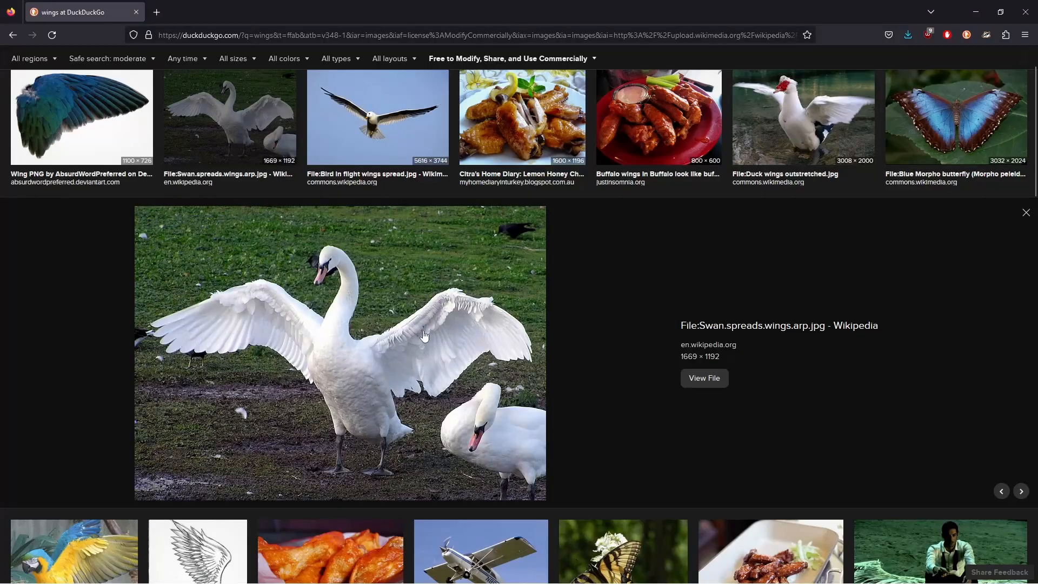
# Copy the swan image from the web browser and paste it into a new 1300 x 1000 px, 300 dpi illustration.
pyautogui.rightClick(404, 333)
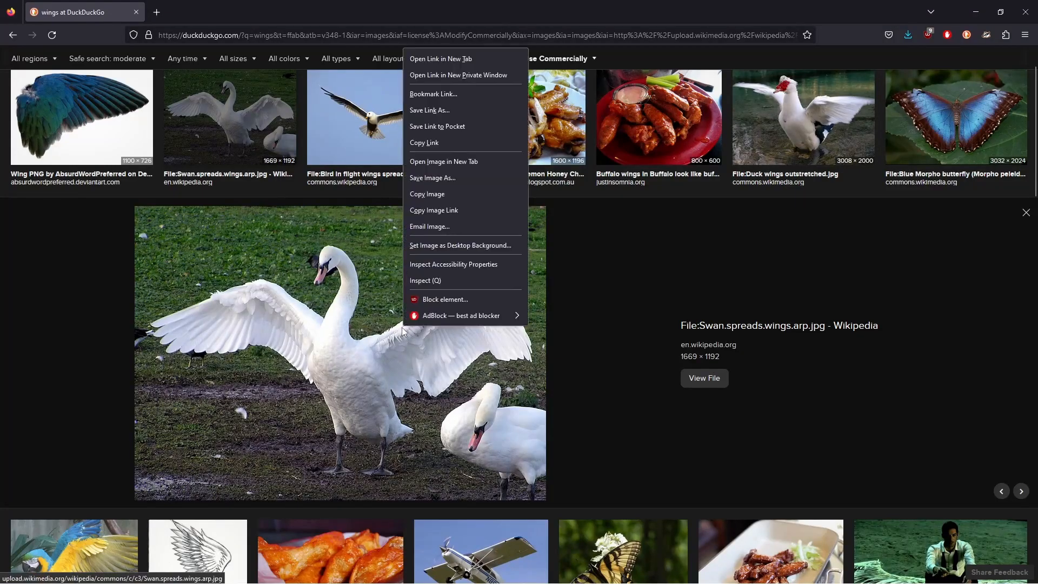
pyautogui.click(432, 195)
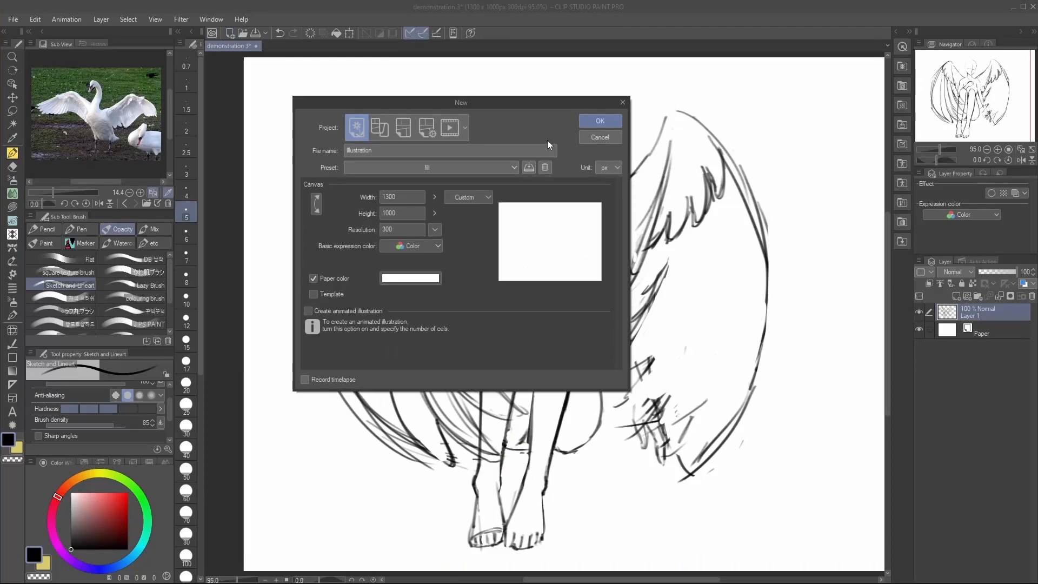
pyautogui.click(592, 120)
pyautogui.hotkey('ctrl', 'v')
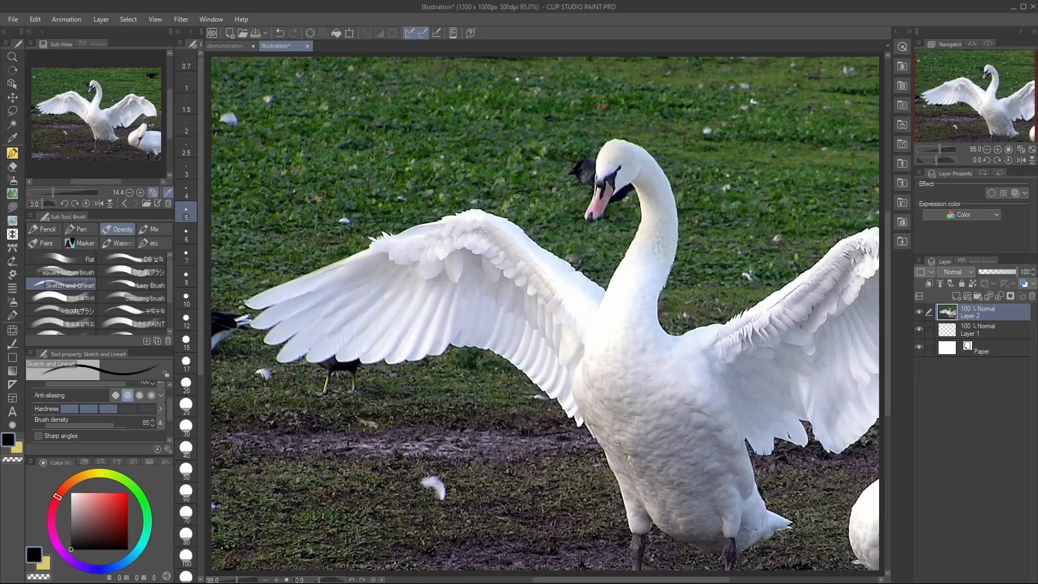
# Scale the pasted swan photo down with Scale/Rotate and reposition it so both wings fit on the canvas.
pyautogui.press('o')
pyautogui.scroll(-3, 522, 213)
pyautogui.scroll(1, 565, 270)
pyautogui.rightClick(564, 270)
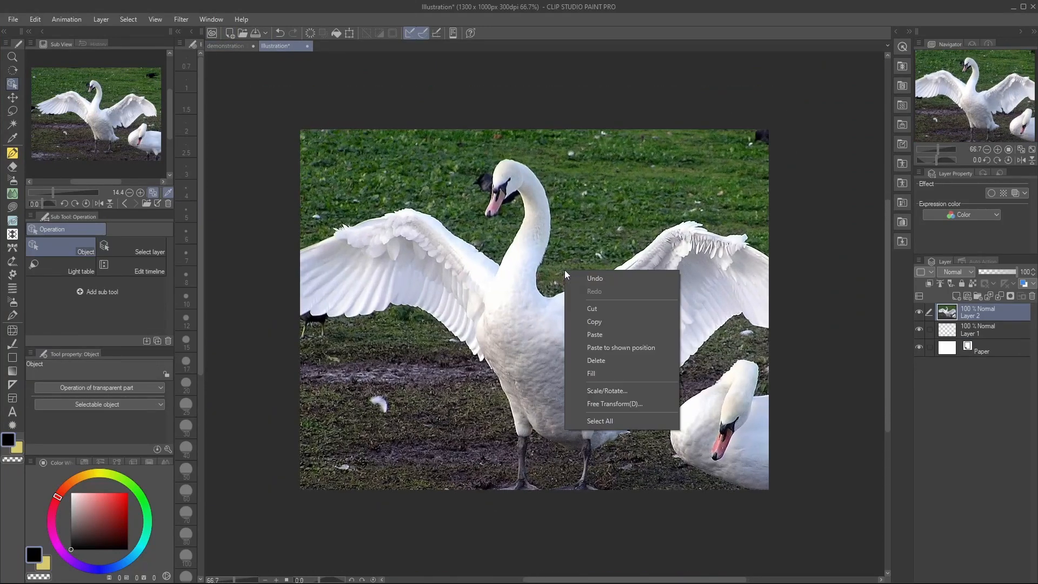
pyautogui.click(629, 390)
pyautogui.moveTo(827, 103); pyautogui.dragTo(786, 131)
pyautogui.moveTo(761, 399); pyautogui.dragTo(752, 398)
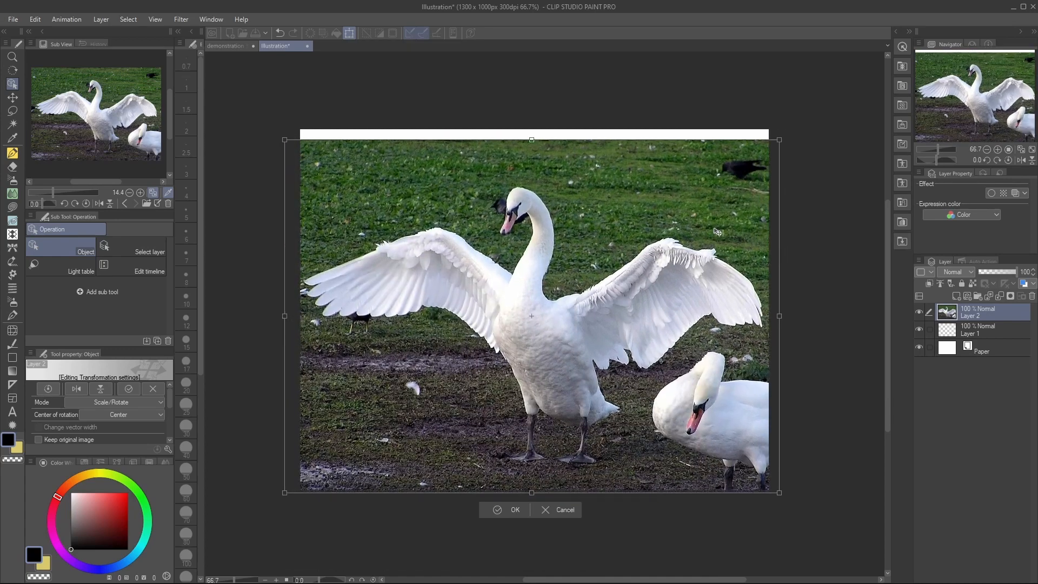
pyautogui.click(512, 509)
# Dock the Illustration canvas beside the sketch, narrow its pane and frame the swan's outstretched wing.
pyautogui.moveTo(287, 46); pyautogui.dragTo(212, 87)
pyautogui.moveTo(375, 234); pyautogui.dragTo(513, 222)
pyautogui.scroll(3, 397, 206)
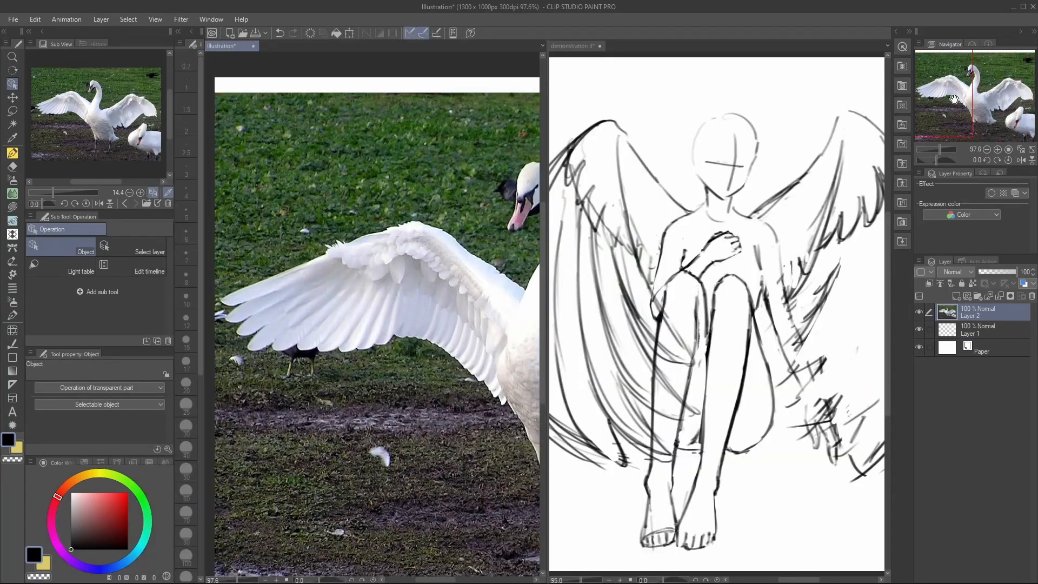
pyautogui.moveTo(545, 270); pyautogui.dragTo(425, 272)
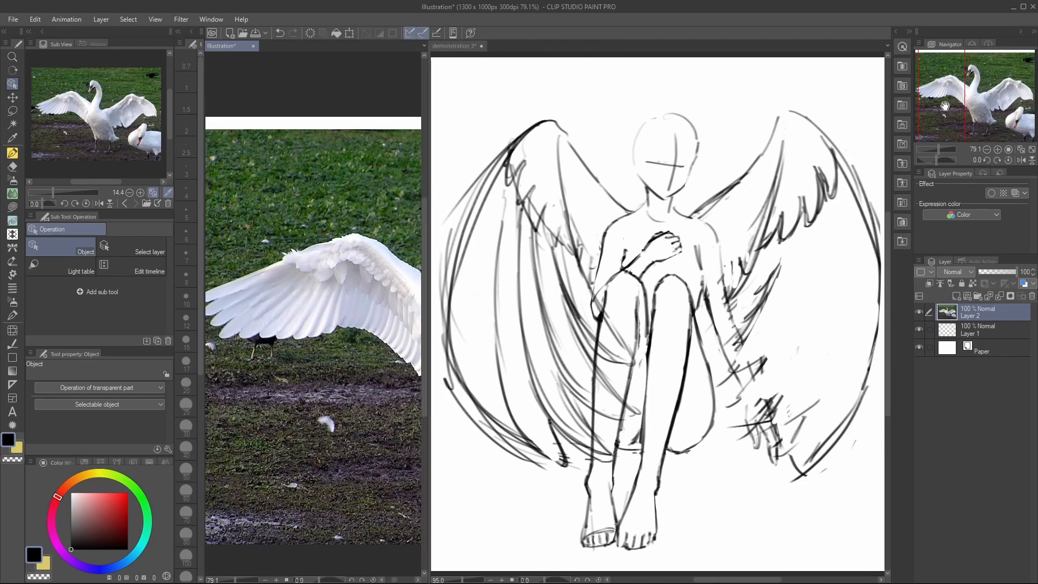
pyautogui.scroll(-2, 300, 299)
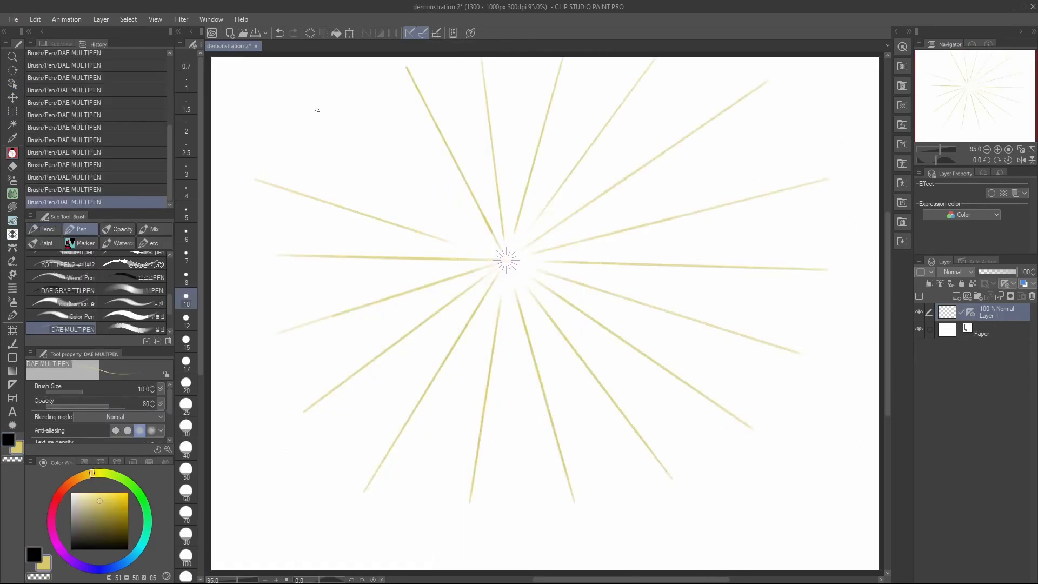
# Create a Concentric circle special ruler at the centre of the rays and draw a circle along it with DAE MULTIPEN.
pyautogui.scroll(3, 507, 258)
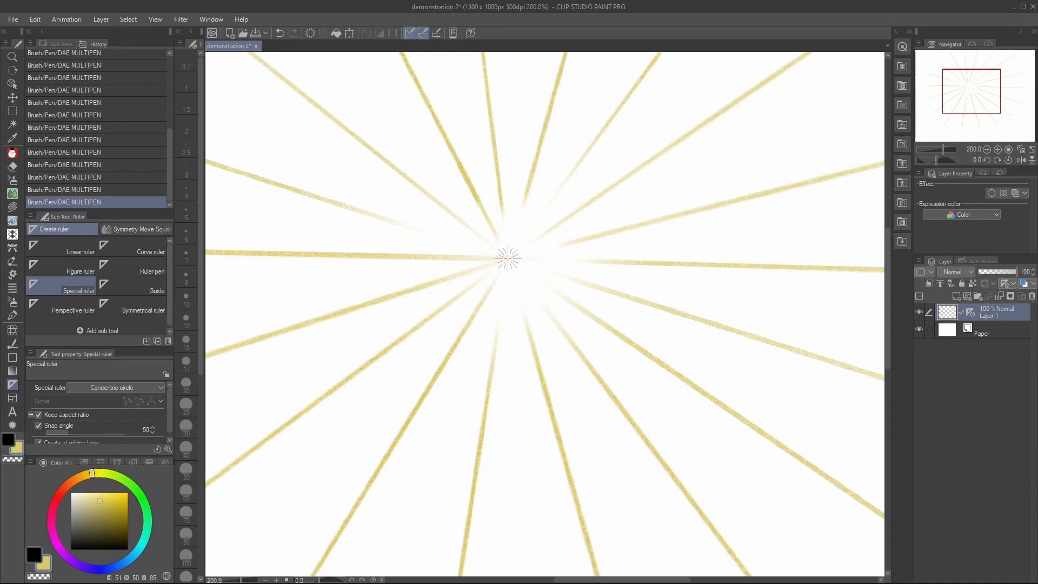
pyautogui.moveTo(508, 257); pyautogui.dragTo(496, 313)
pyautogui.moveTo(500, 368)
pyautogui.mouseDown()
pyautogui.moveTo(400, 266)
pyautogui.moveTo(616, 277)
pyautogui.moveTo(521, 364)
pyautogui.moveTo(495, 368)
pyautogui.mouseUp()
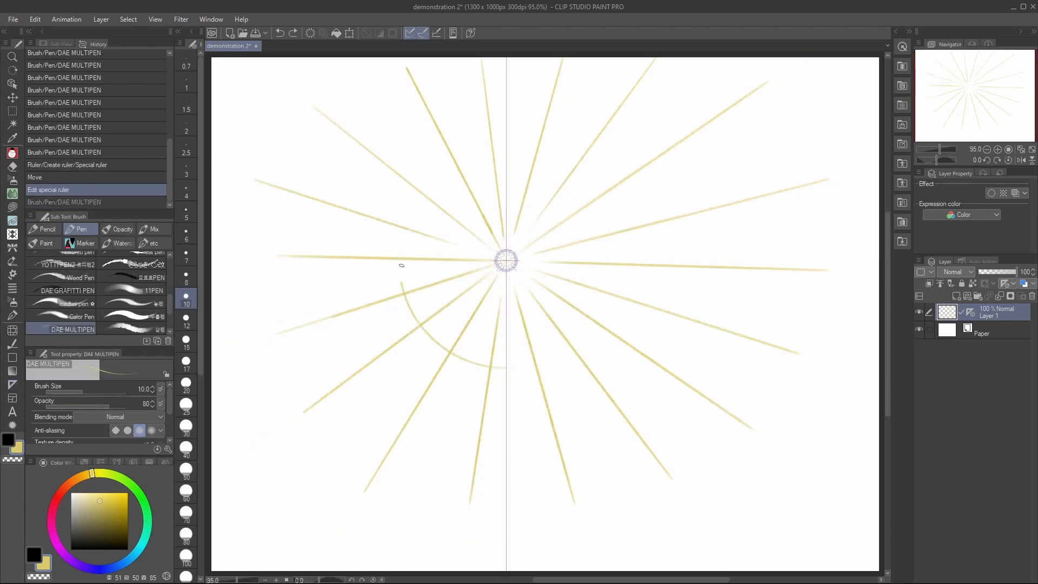
pyautogui.hotkey('ctrl', 'z')
pyautogui.moveTo(486, 174)
pyautogui.mouseDown()
pyautogui.moveTo(628, 359)
pyautogui.moveTo(470, 174)
pyautogui.mouseUp()
pyautogui.hotkey('ctrl', 'z')
# Turn on snapping for the radial line ruler at the centre of the rays.
pyautogui.scroll(8, 507, 262)
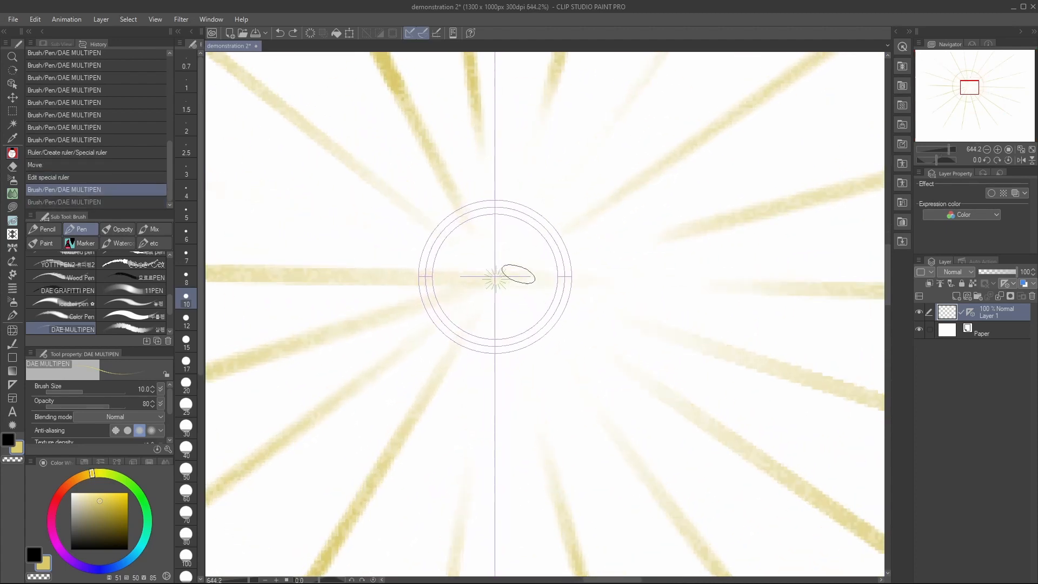
pyautogui.scroll(1, 517, 276)
pyautogui.press('o')
pyautogui.click(498, 292)
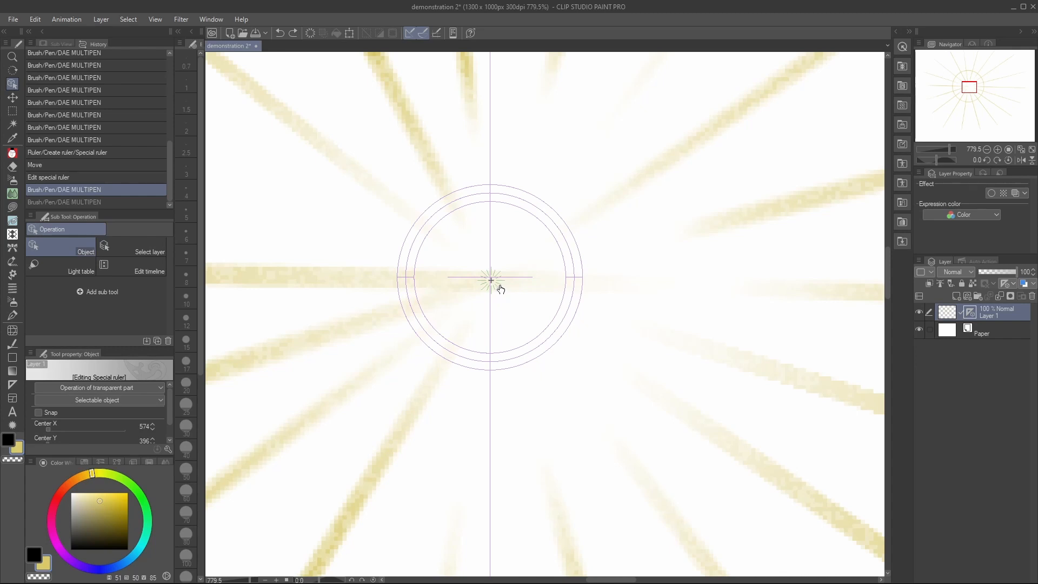
pyautogui.click(45, 412)
pyautogui.scroll(2, 514, 296)
# Redraw the radiating lines thicker along the radial ruler with DAE MULTIPEN at brush size 20.
pyautogui.press('b')
pyautogui.hotkey('ctrl', '0')
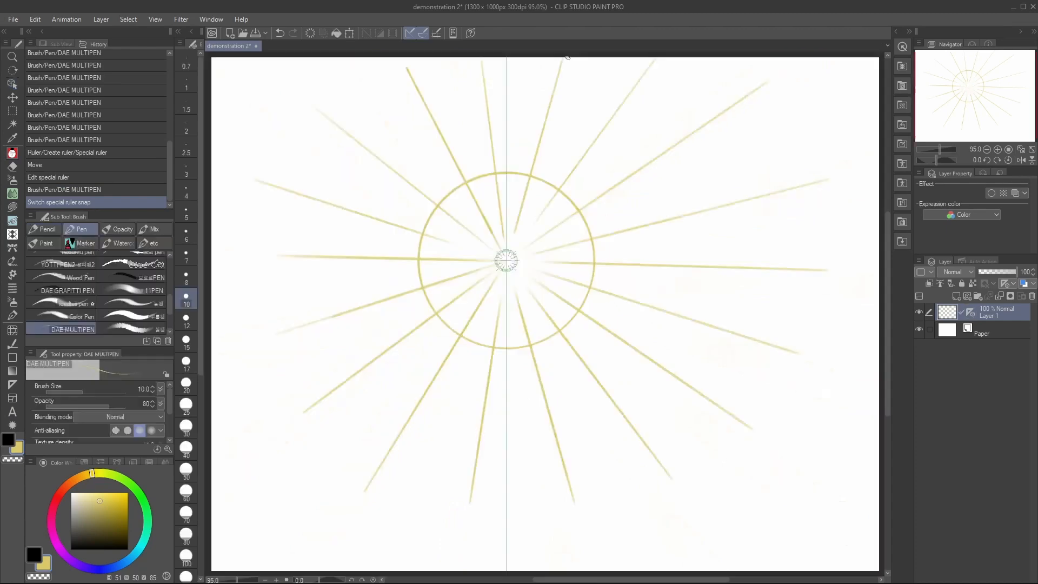
pyautogui.moveTo(567, 57); pyautogui.dragTo(535, 143)
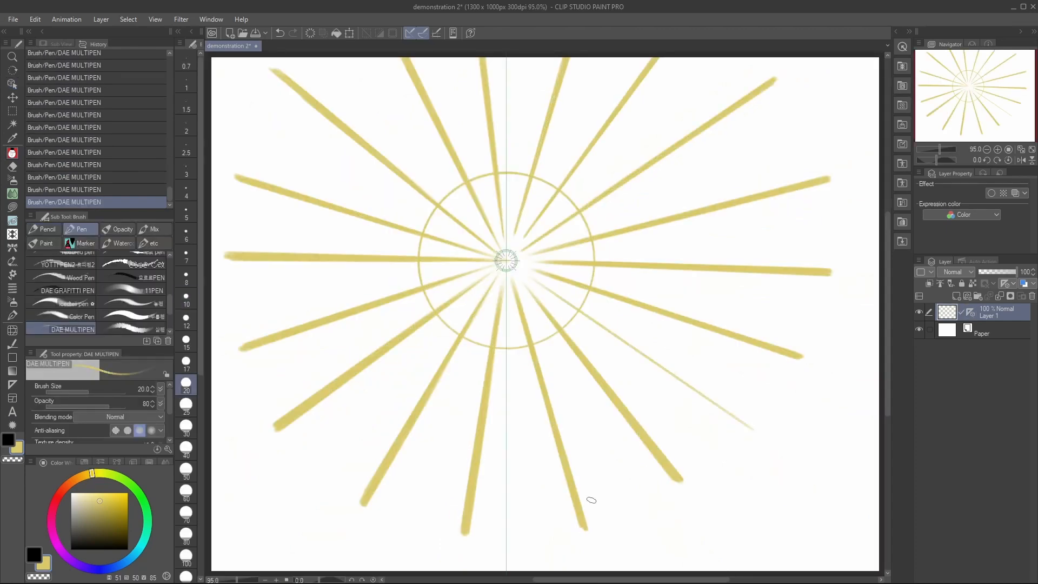
# Turn on snapping for the concentric circle ruler around the rays' centre and resume drawing on the full canvas.
pyautogui.scroll(3, 571, 369)
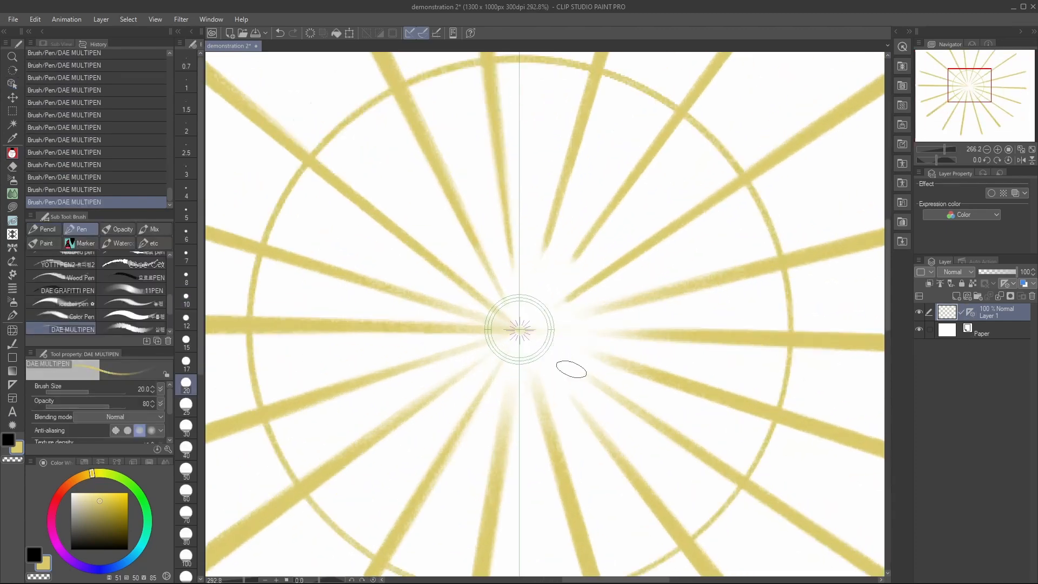
pyautogui.scroll(2, 571, 369)
pyautogui.press('o')
pyautogui.click(547, 340)
pyautogui.click(45, 412)
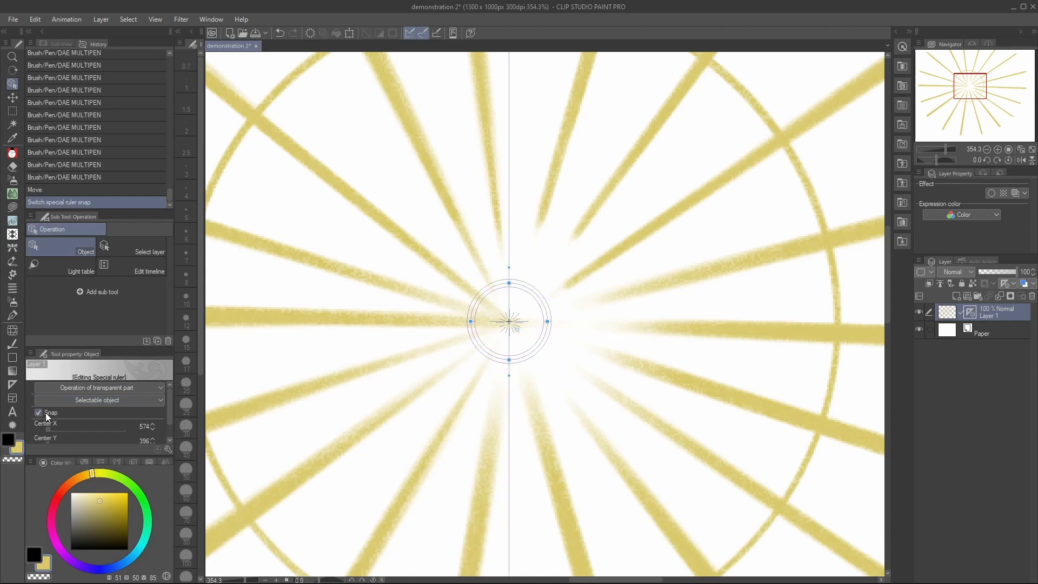
pyautogui.click(1032, 149)
pyautogui.press('p')
# Create a horizontal Guide special ruler across the rays just below the circle.
pyautogui.press('u')
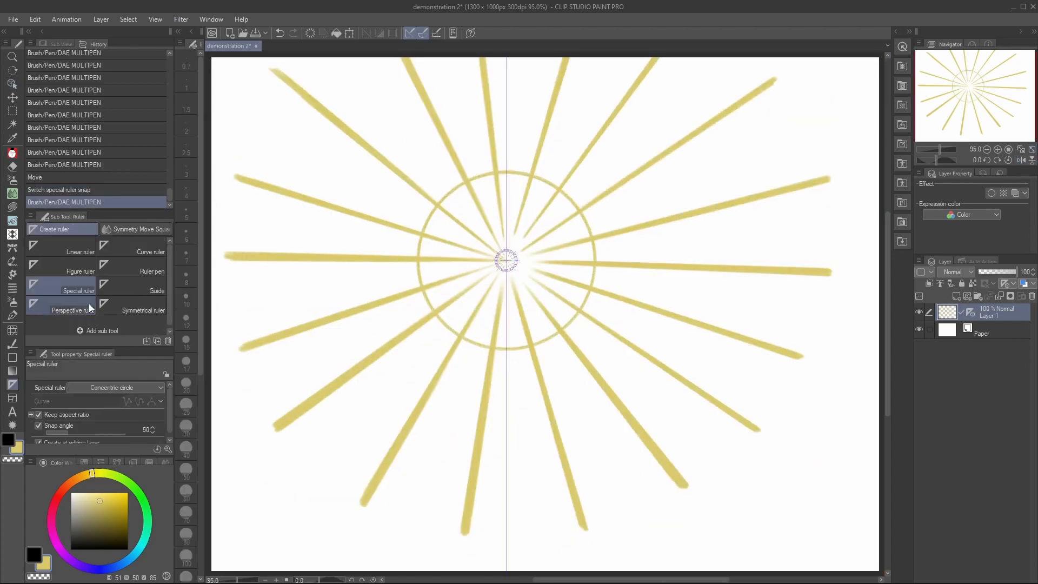
pyautogui.click(120, 388)
pyautogui.click(122, 463)
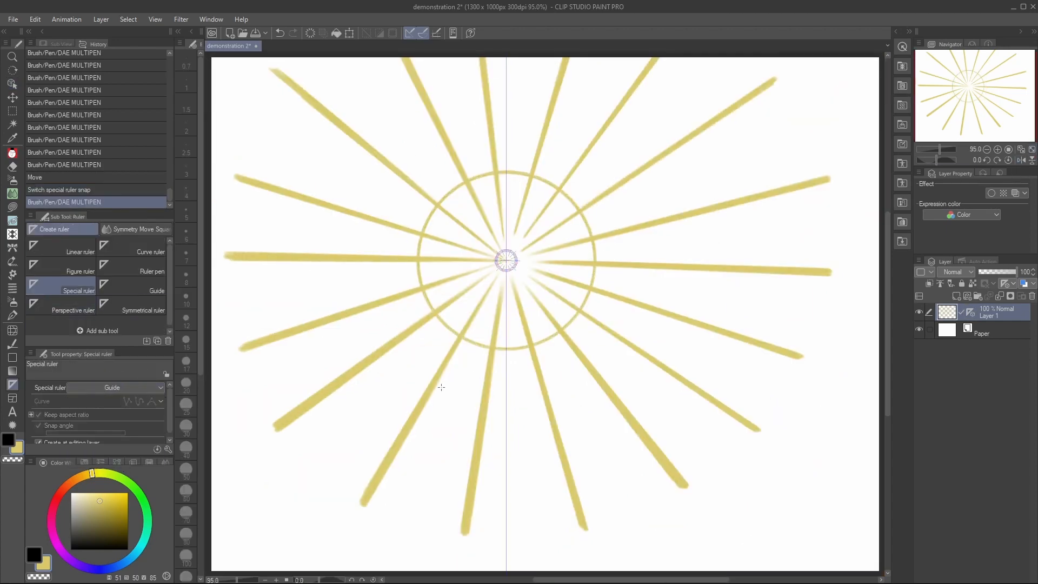
pyautogui.moveTo(401, 392); pyautogui.dragTo(655, 387)
# Draw a black test line along the horizontal guide with DAE MULTIPEN at brush size 10 and undo it.
pyautogui.press('b')
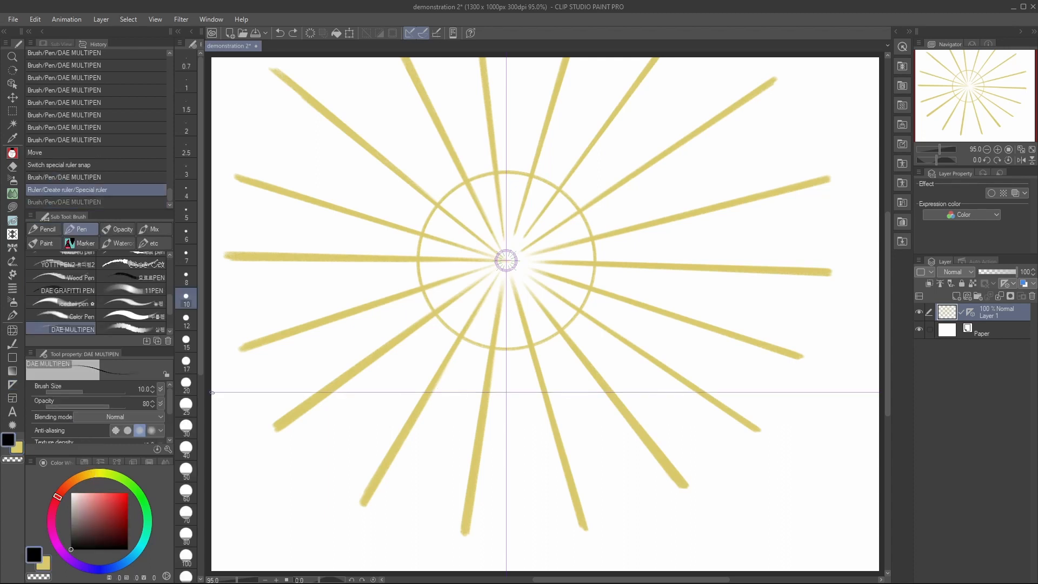
pyautogui.moveTo(213, 391); pyautogui.dragTo(855, 382)
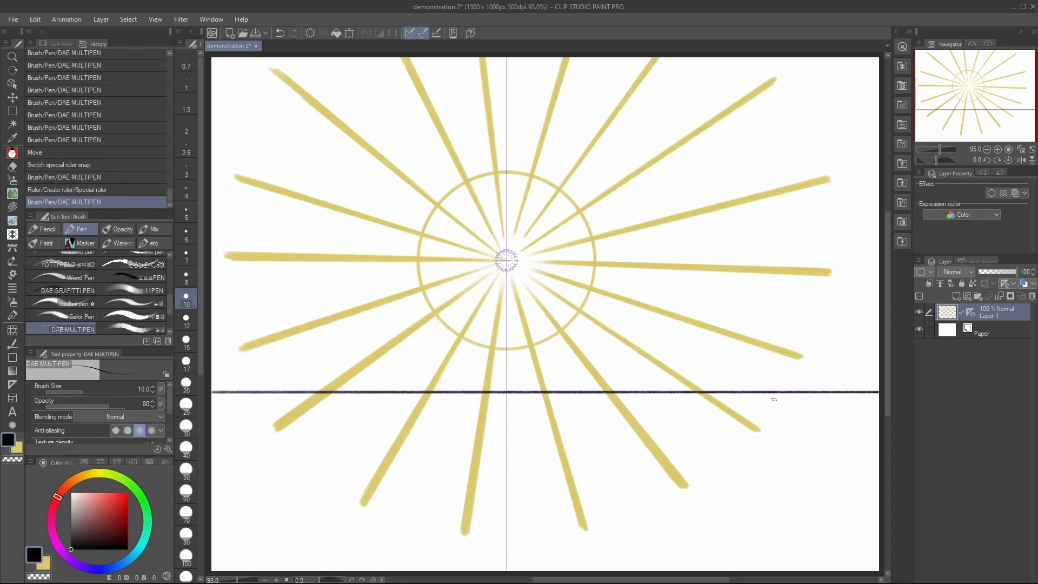
pyautogui.press('u')
pyautogui.hotkey('ctrl', 'z')
# Draw an S-shaped ruler over the right side of the rays with Ruler pen, and trace strokes along it and the horizontal guide.
pyautogui.click(132, 271)
pyautogui.moveTo(656, 145); pyautogui.dragTo(728, 556)
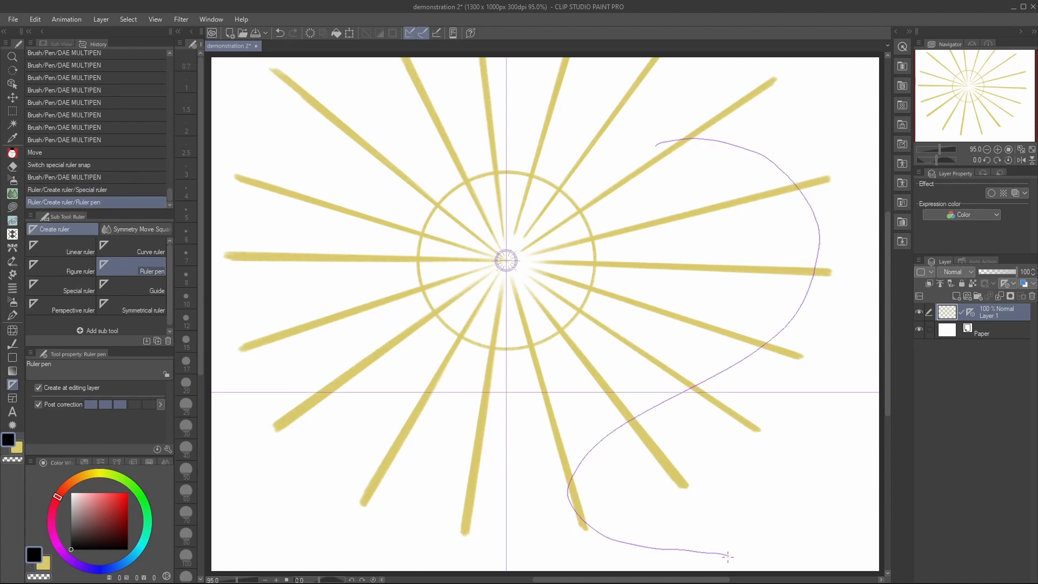
pyautogui.press('e')
pyautogui.press('b')
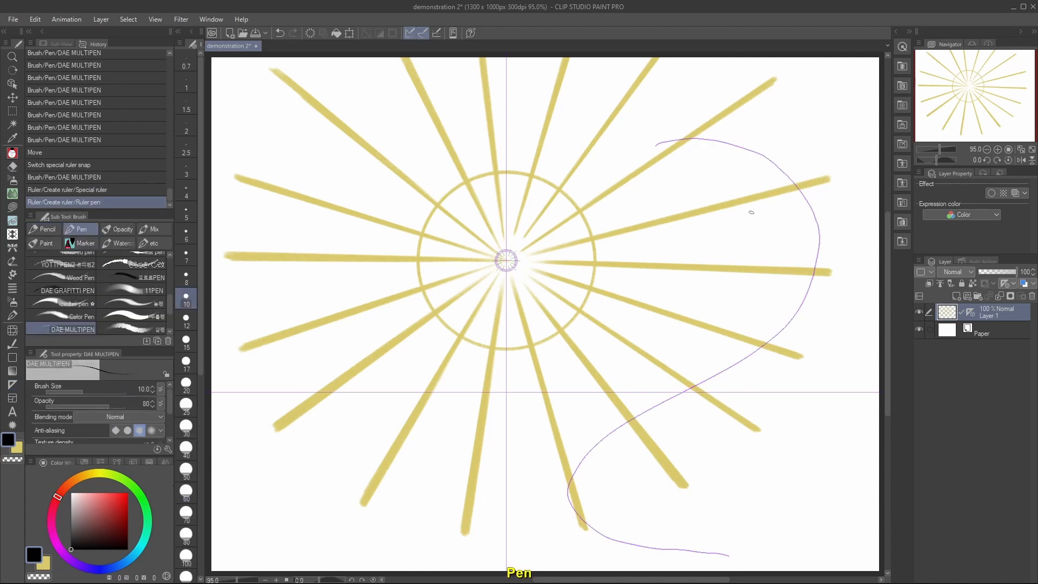
pyautogui.moveTo(656, 145)
pyautogui.mouseDown()
pyautogui.moveTo(700, 385)
pyautogui.moveTo(573, 514)
pyautogui.mouseUp()
pyautogui.moveTo(214, 390); pyautogui.dragTo(726, 392)
pyautogui.moveTo(565, 152); pyautogui.dragTo(659, 373)
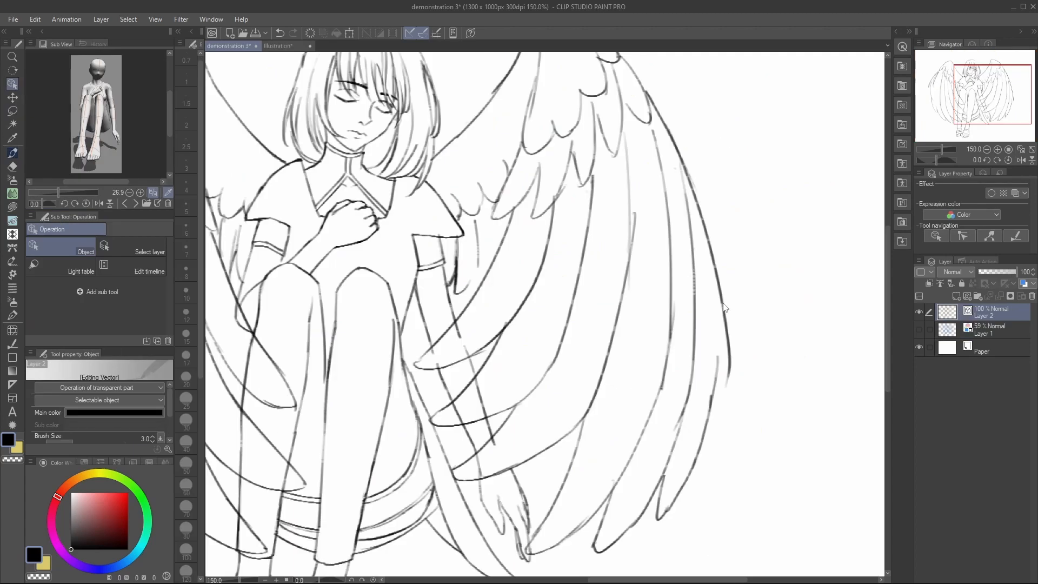
# Select the outermost feather's vector line, limit area selection to control points, and select the line's lower control points.
pyautogui.click(719, 287)
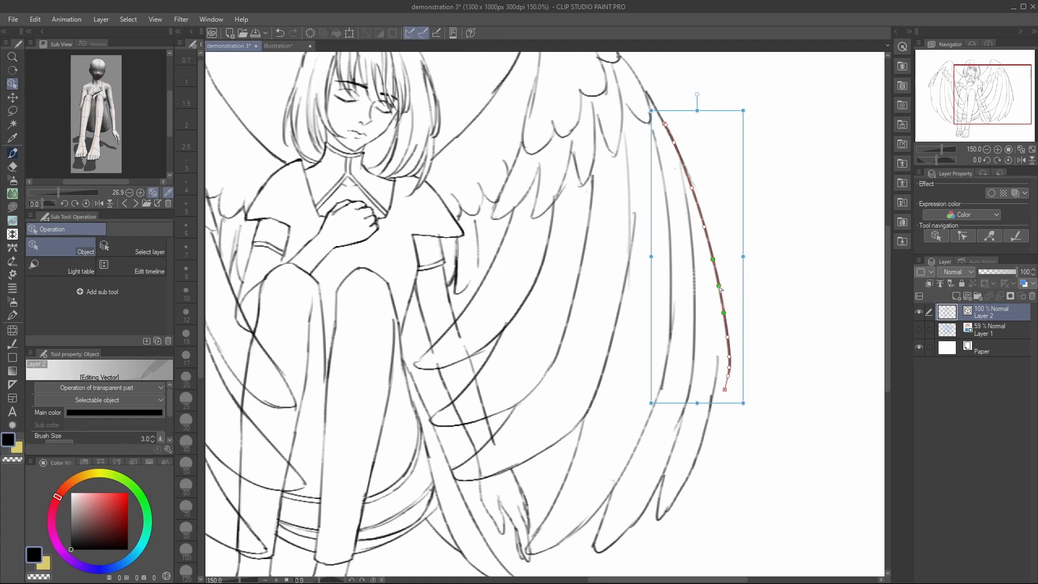
pyautogui.click(746, 292)
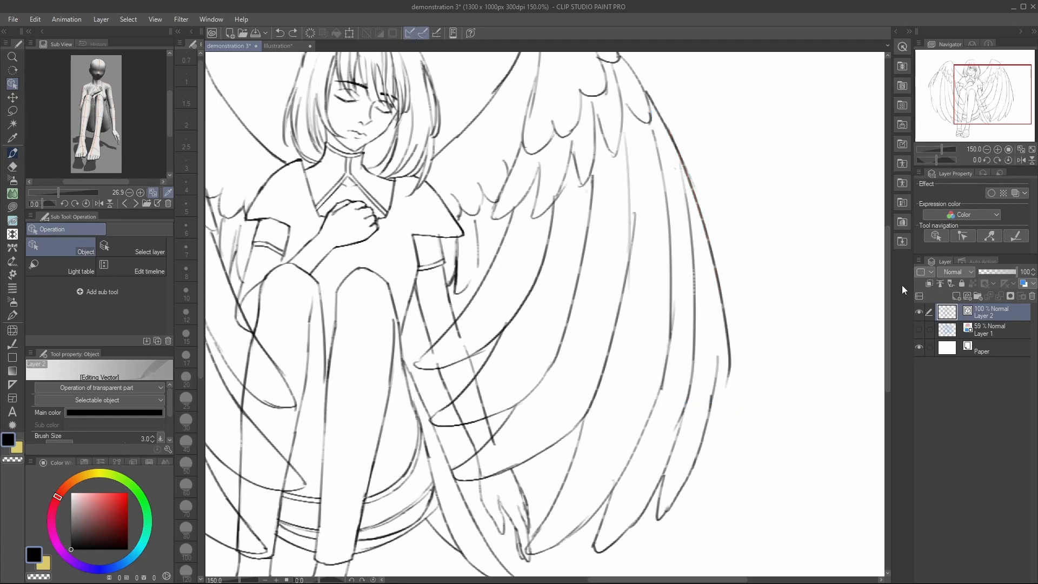
pyautogui.keyDown('ctrl'); pyautogui.click(995, 348); pyautogui.keyUp('ctrl')
pyautogui.keyDown('ctrl'); pyautogui.click(991, 331); pyautogui.keyUp('ctrl')
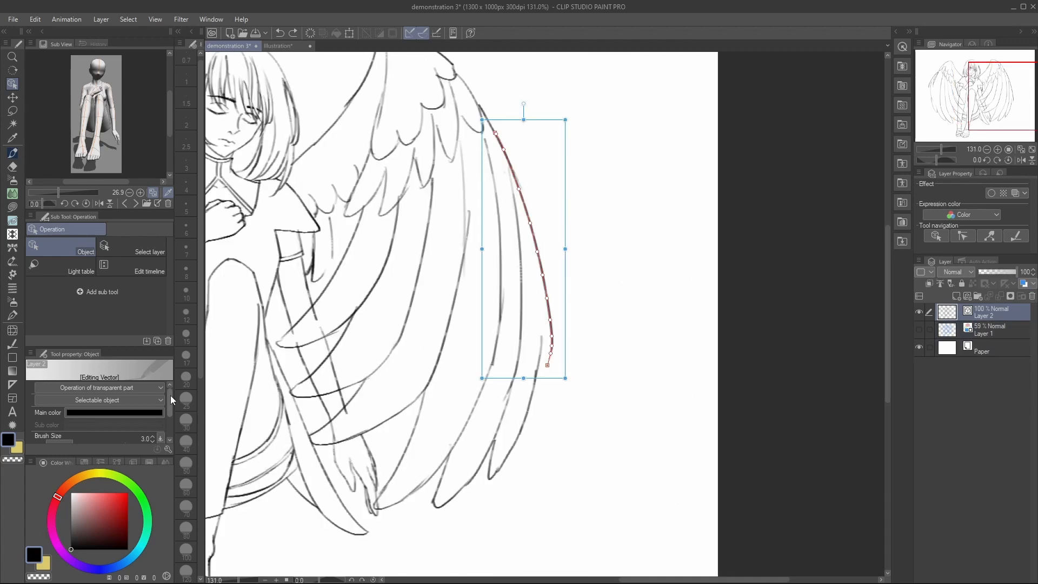
pyautogui.click(148, 387)
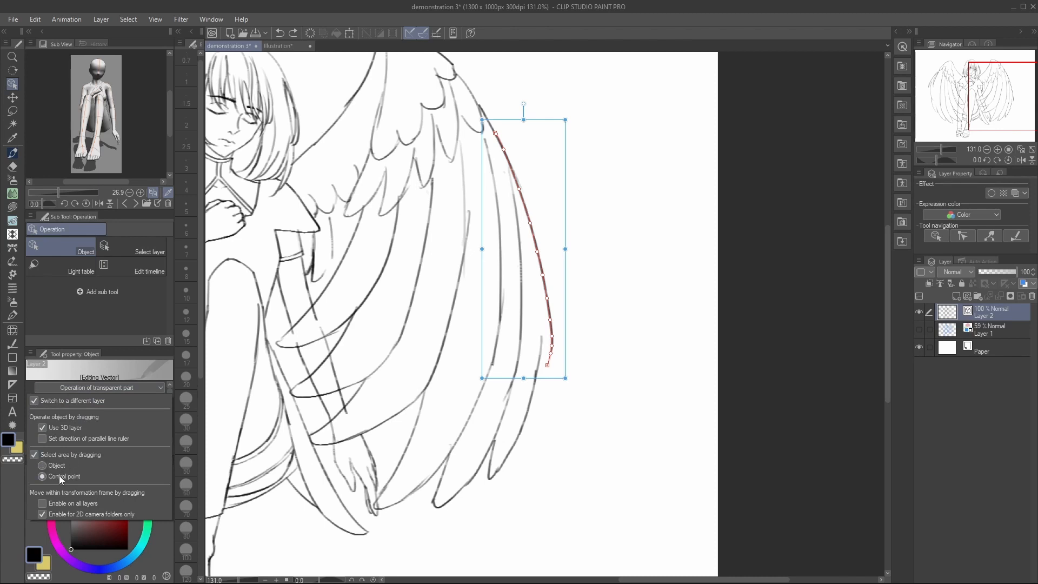
pyautogui.click(59, 475)
pyautogui.moveTo(527, 247)
pyautogui.mouseDown()
pyautogui.moveTo(565, 302)
pyautogui.moveTo(582, 373)
pyautogui.moveTo(544, 287)
pyautogui.mouseUp()
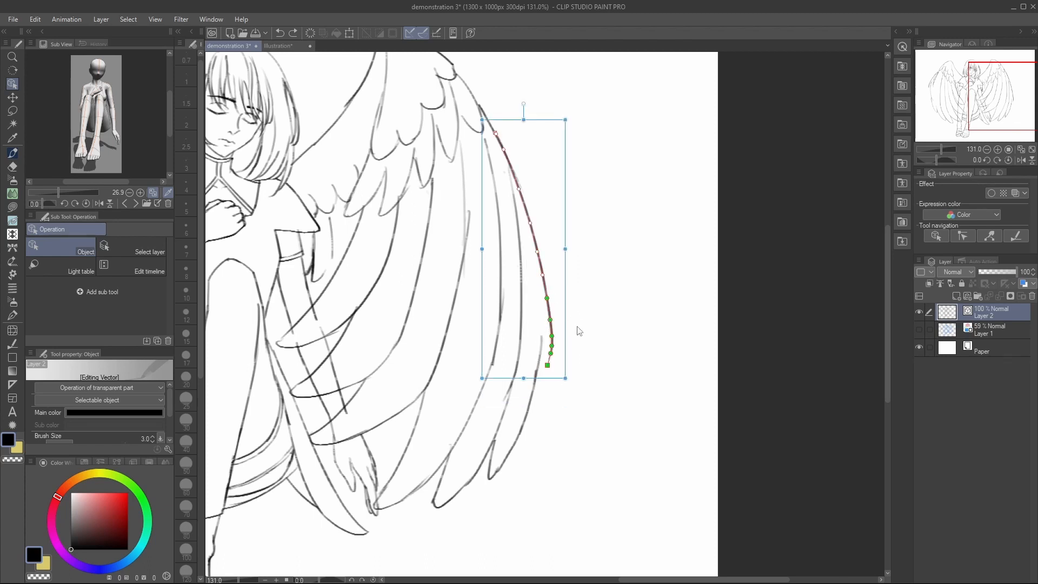
# Reshape the outermost feather line by moving its lower control points inward to meet the feather stroke below.
pyautogui.moveTo(551, 336); pyautogui.dragTo(547, 309)
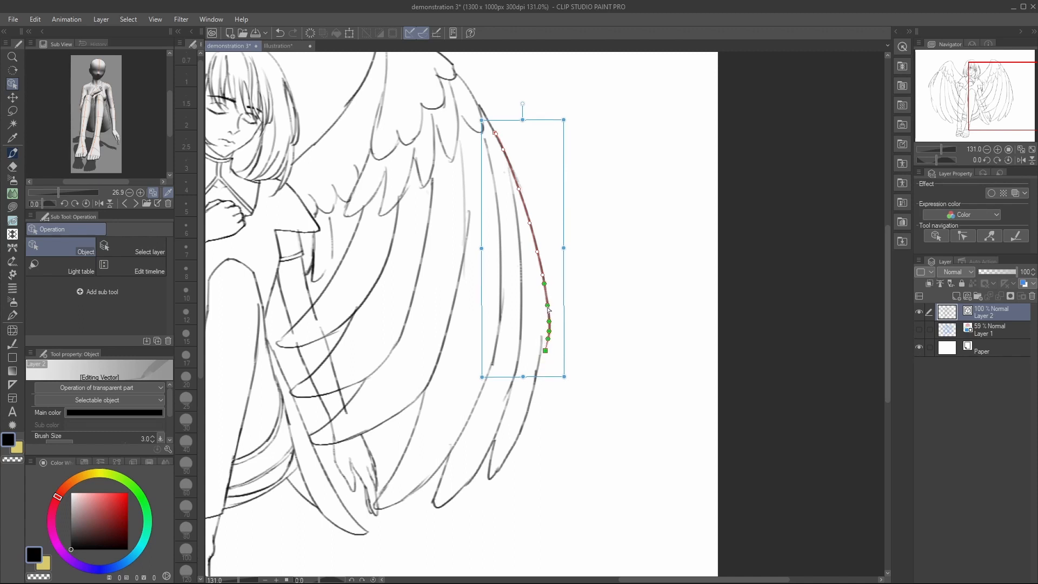
pyautogui.moveTo(558, 360)
pyautogui.mouseDown()
pyautogui.moveTo(542, 312)
pyautogui.moveTo(540, 353)
pyautogui.mouseUp()
pyautogui.moveTo(547, 304); pyautogui.dragTo(544, 301)
pyautogui.moveTo(544, 283); pyautogui.dragTo(543, 282)
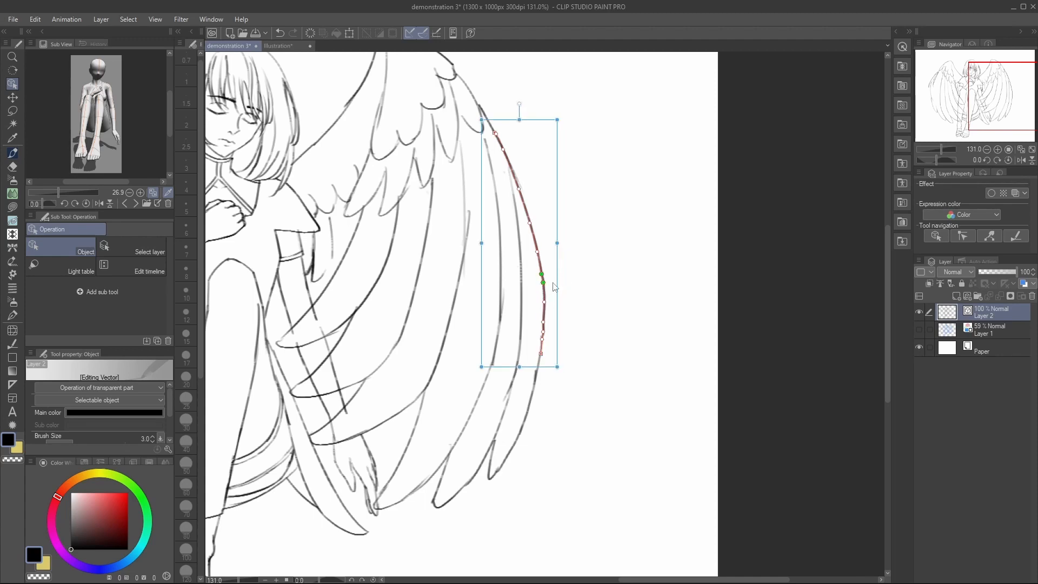
pyautogui.moveTo(542, 332); pyautogui.dragTo(544, 334)
# Adjust the control points of the next feather line inside the wing's outer edge, and deselect the line.
pyautogui.click(521, 262)
pyautogui.click(521, 297)
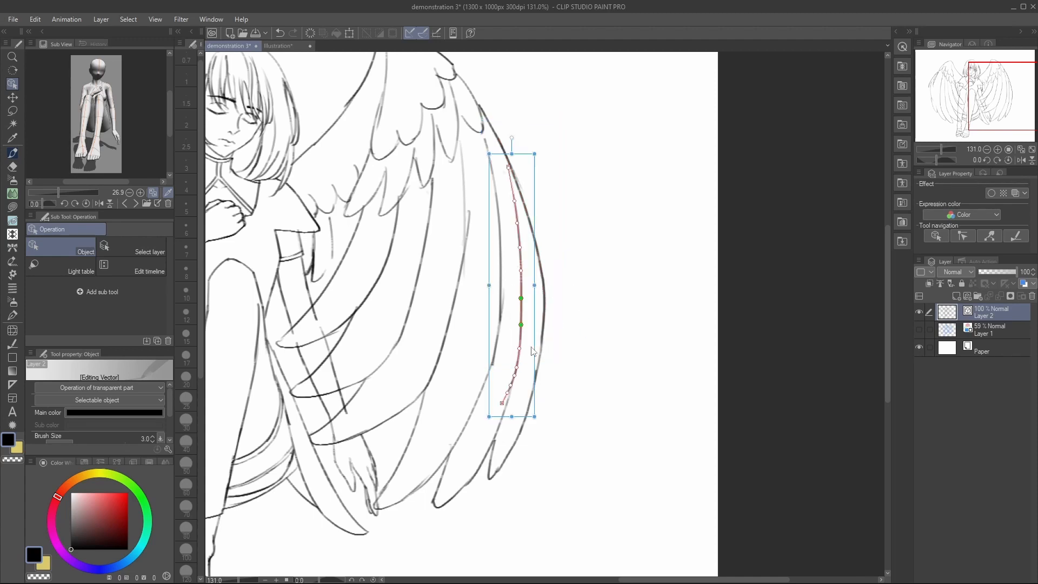
pyautogui.moveTo(521, 297); pyautogui.dragTo(523, 297)
pyautogui.moveTo(512, 227)
pyautogui.mouseDown()
pyautogui.moveTo(525, 268)
pyautogui.moveTo(522, 244)
pyautogui.mouseUp()
pyautogui.press('Delete')
pyautogui.click(559, 263)
pyautogui.click(521, 265)
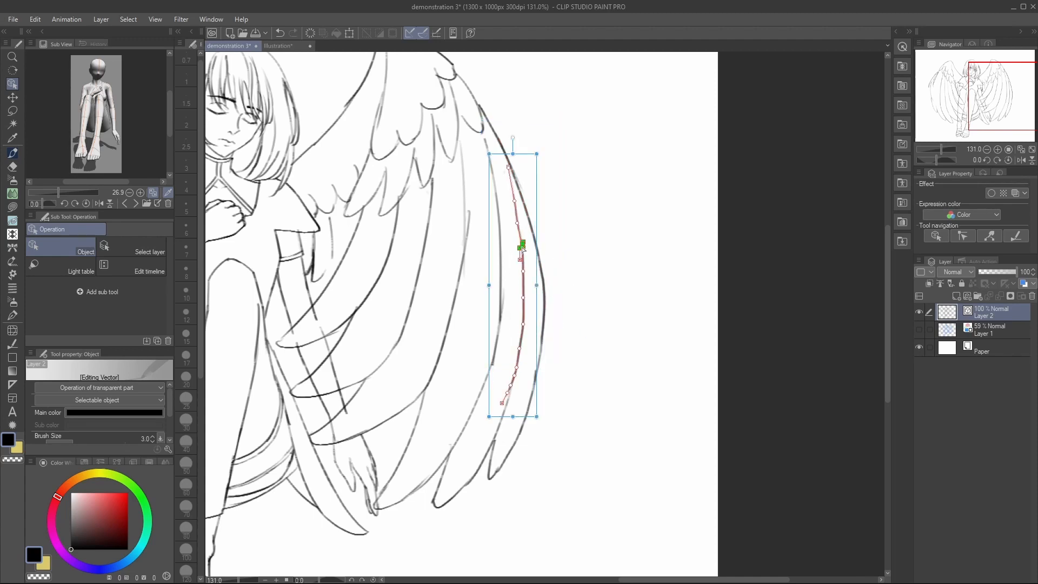
pyautogui.click(562, 251)
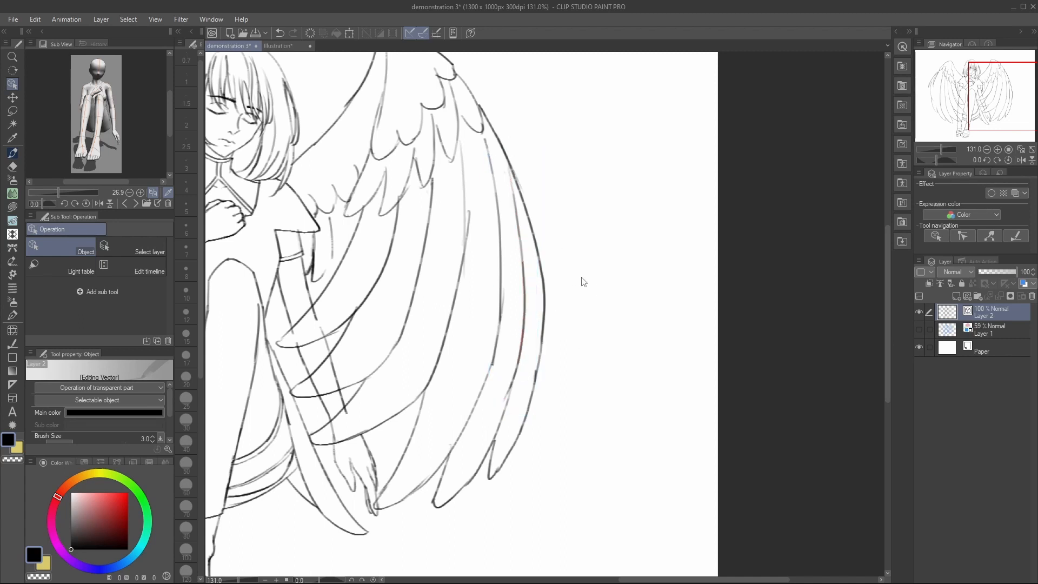
# Add a raster layer beneath Layer 2, fill it with yellow, and return to the line layer with the Object tool.
pyautogui.rightClick(988, 331)
pyautogui.click(957, 59)
pyautogui.press('x')
pyautogui.press('g')
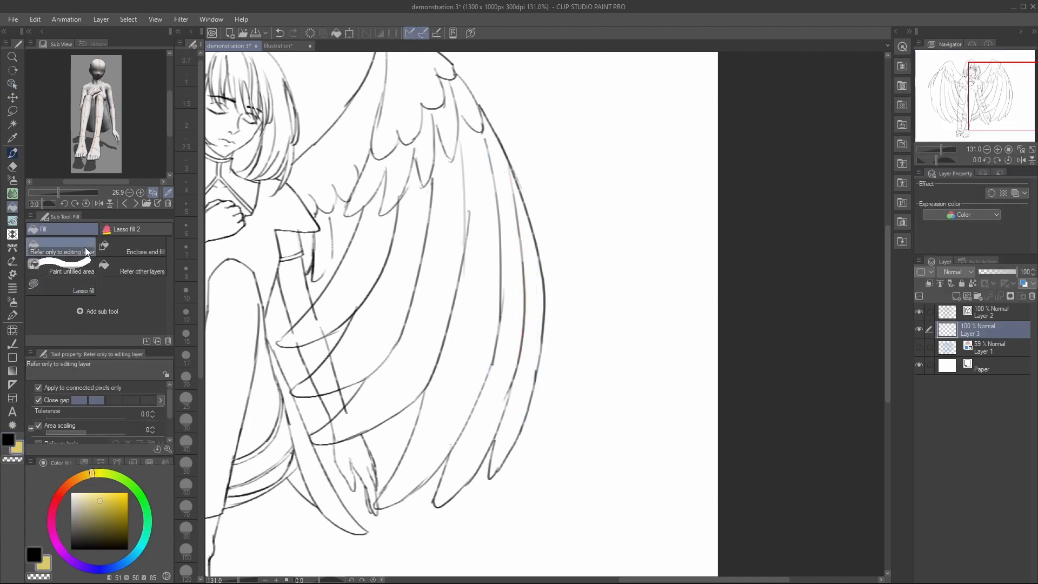
pyautogui.click(590, 306)
pyautogui.press('o')
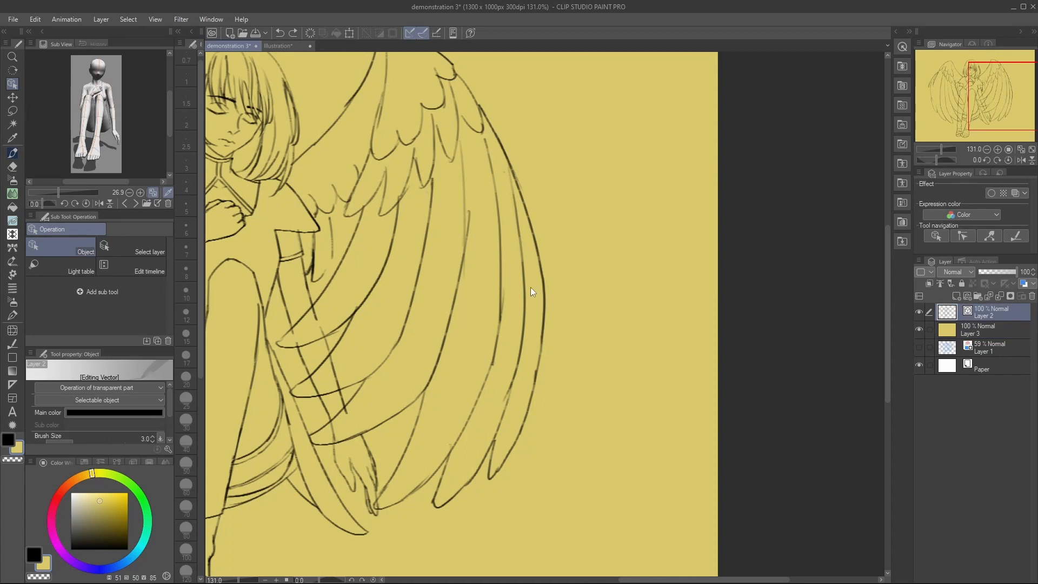
# Disable switching to a different layer for the Object tool and adjust the outer feather line's control point over the yellow fill.
pyautogui.click(559, 327)
pyautogui.click(149, 387)
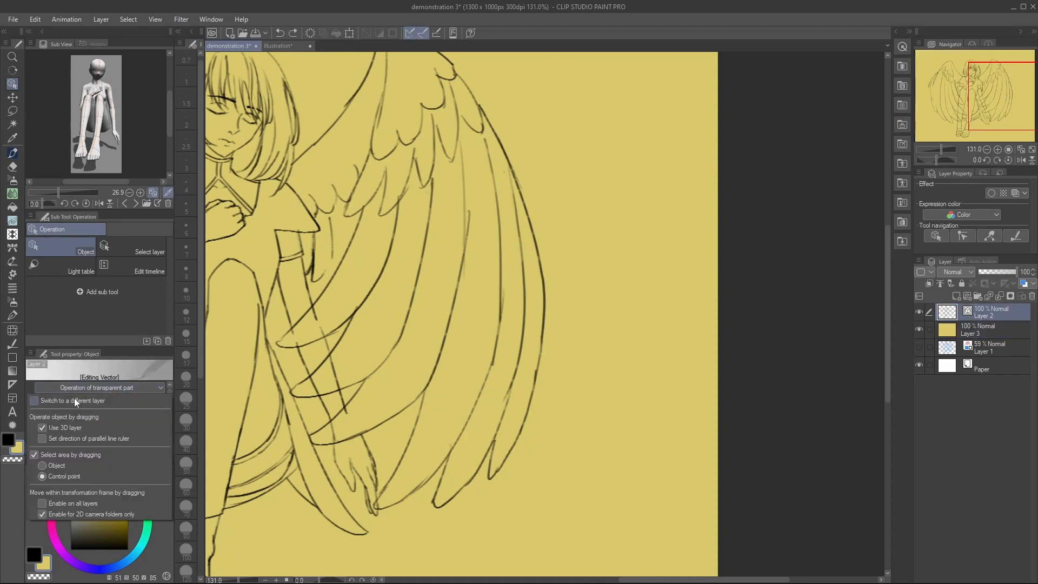
pyautogui.click(536, 285)
pyautogui.moveTo(543, 282); pyautogui.dragTo(542, 269)
pyautogui.click(601, 271)
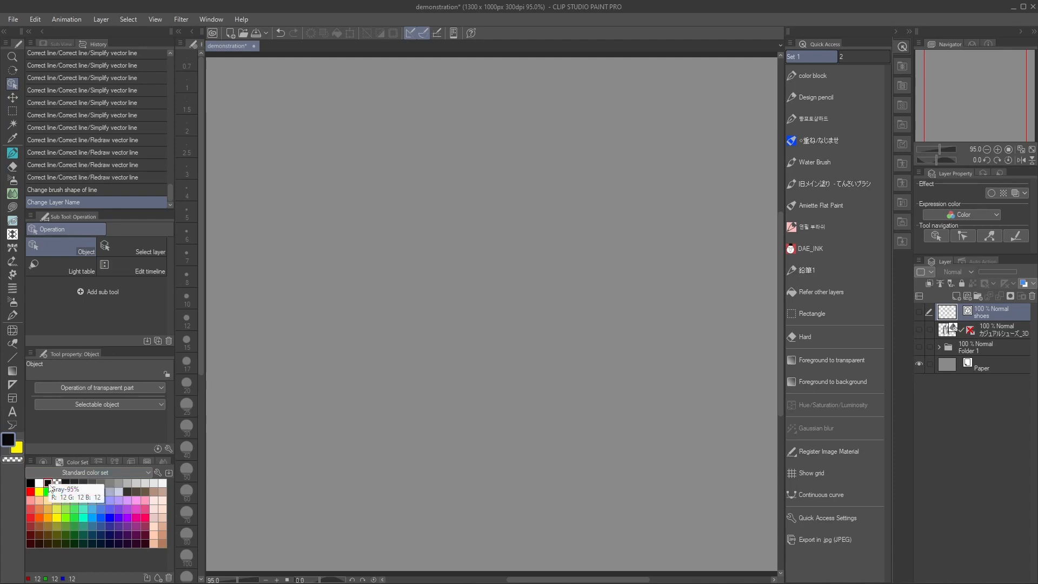
# Move the Gray-95% swatch one place along, set quick access reordering to Drag, and place Foreground to background above Foreground to transparent.
pyautogui.moveTo(48, 483); pyautogui.dragTo(57, 483)
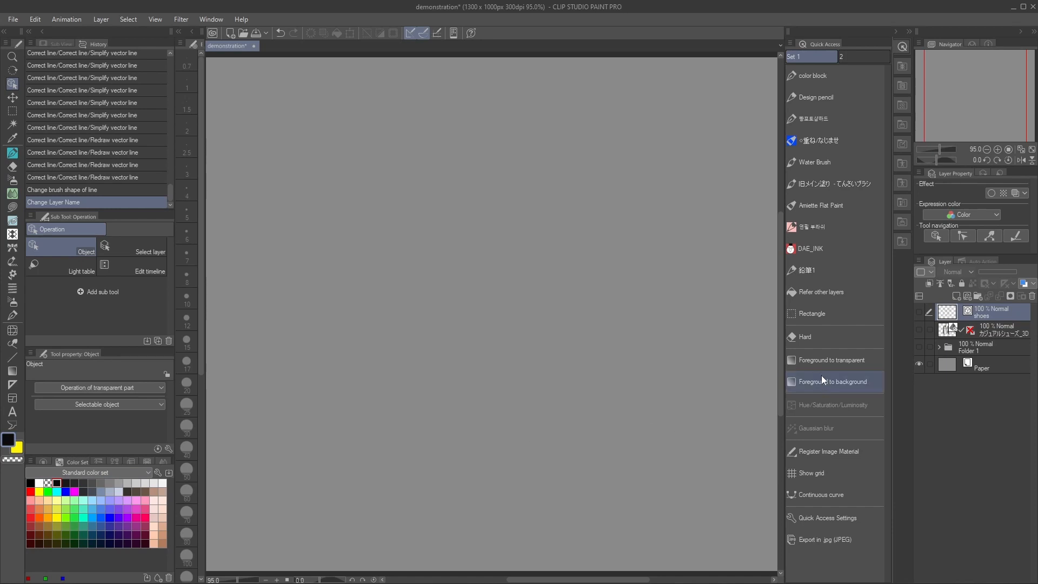
pyautogui.moveTo(822, 377)
pyautogui.mouseDown()
pyautogui.moveTo(819, 359)
pyautogui.moveTo(821, 381)
pyautogui.mouseUp()
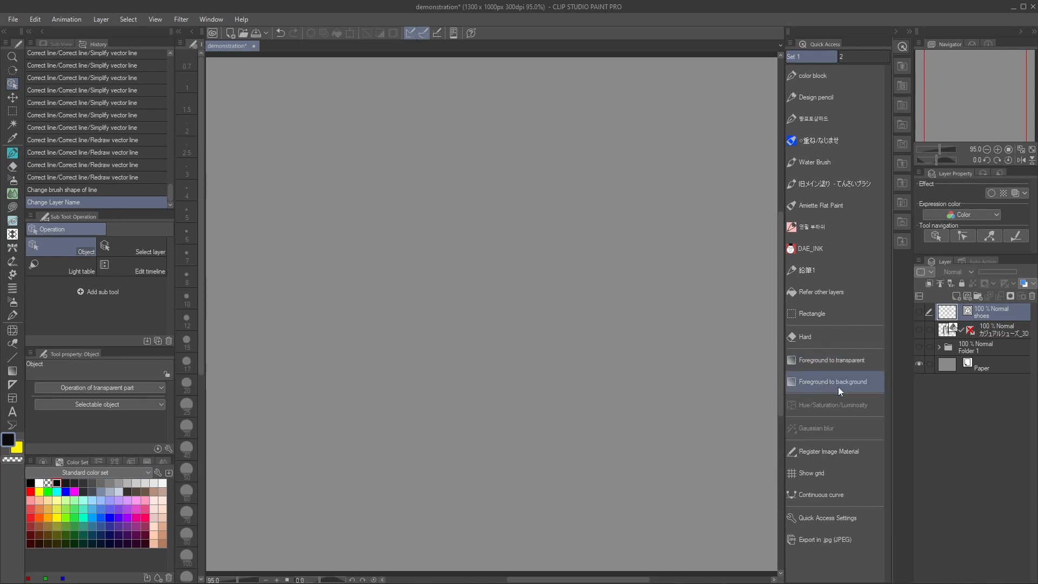
pyautogui.rightClick(821, 388)
pyautogui.moveTo(883, 459)
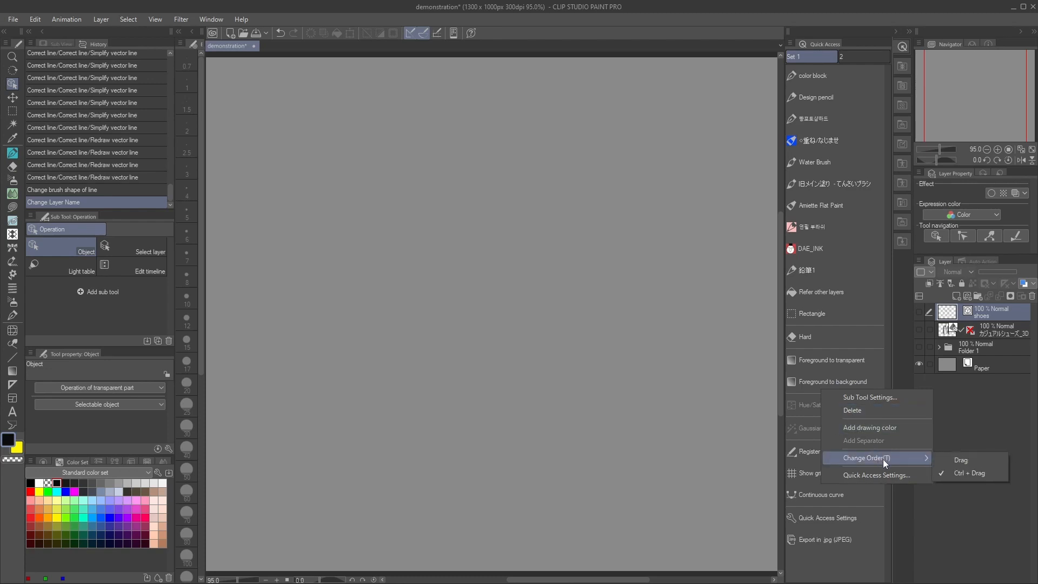
pyautogui.click(954, 459)
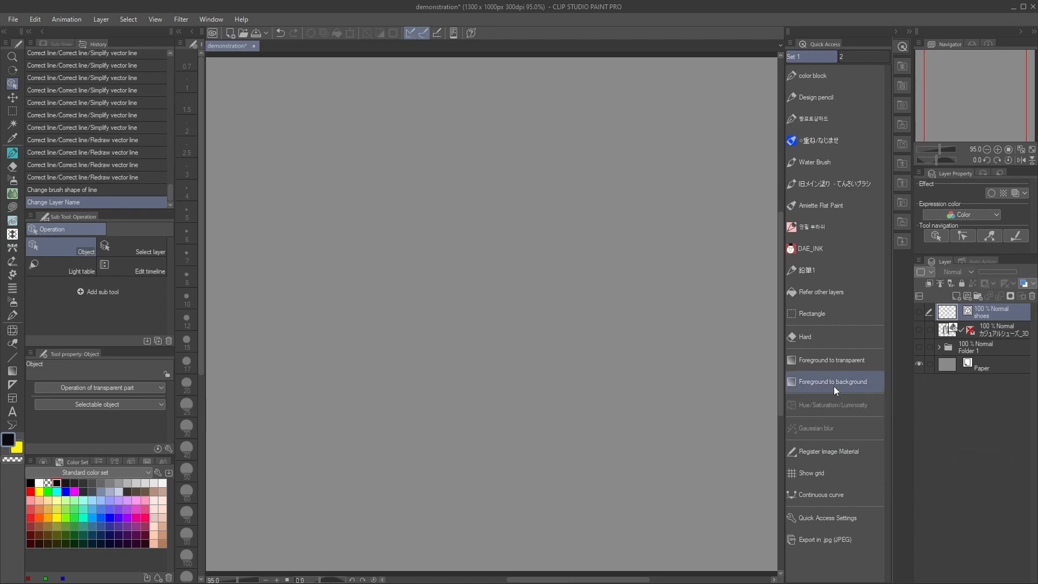
pyautogui.moveTo(835, 388); pyautogui.dragTo(838, 355)
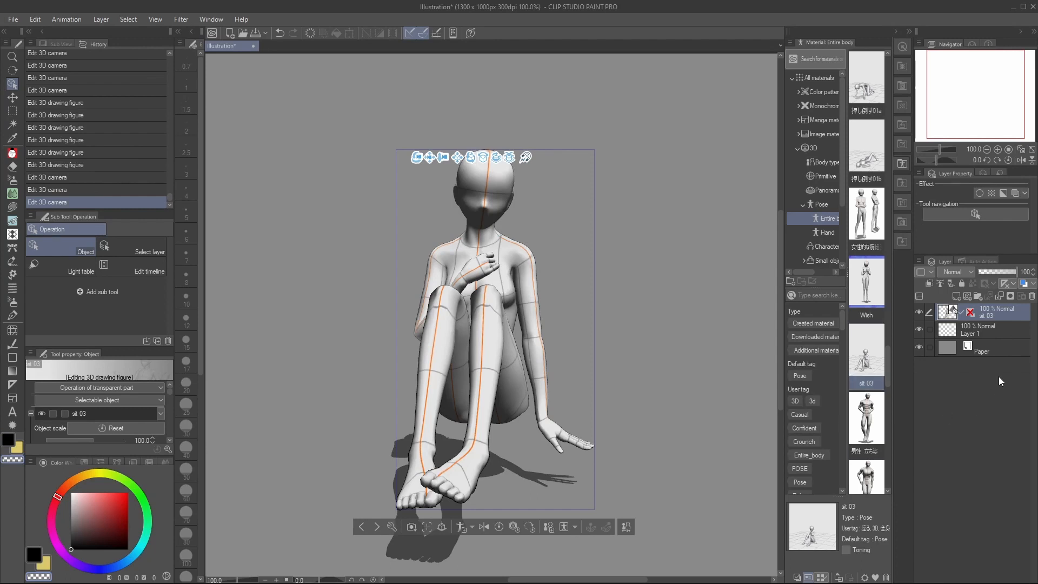
# Apply the Hand gesture 005 pose to the 3D figure's hands, and give the raised hand the Hold a plastic bag pose.
pyautogui.click(828, 232)
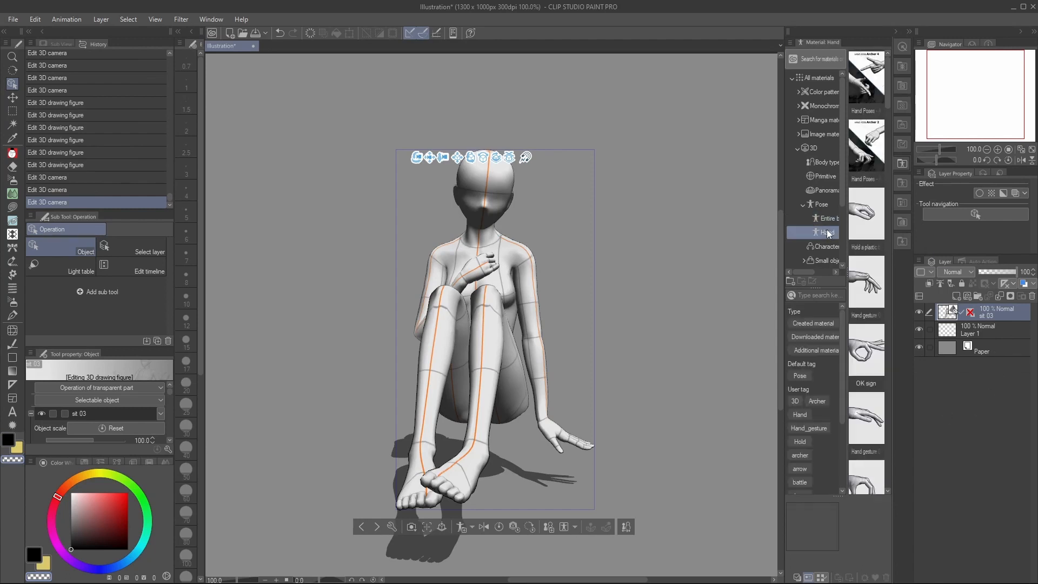
pyautogui.scroll(-1, 866, 243)
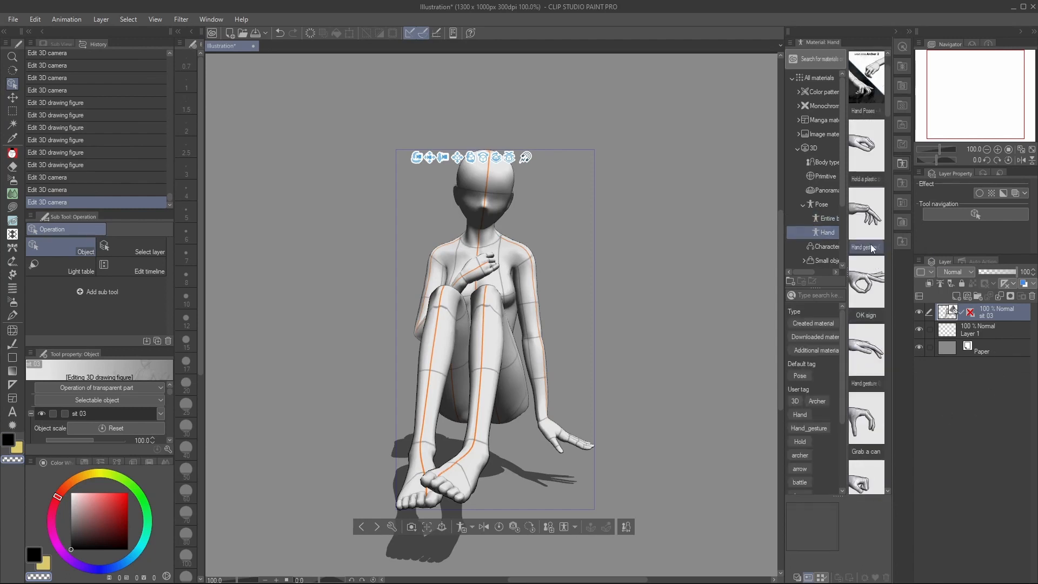
pyautogui.moveTo(869, 238); pyautogui.dragTo(554, 434)
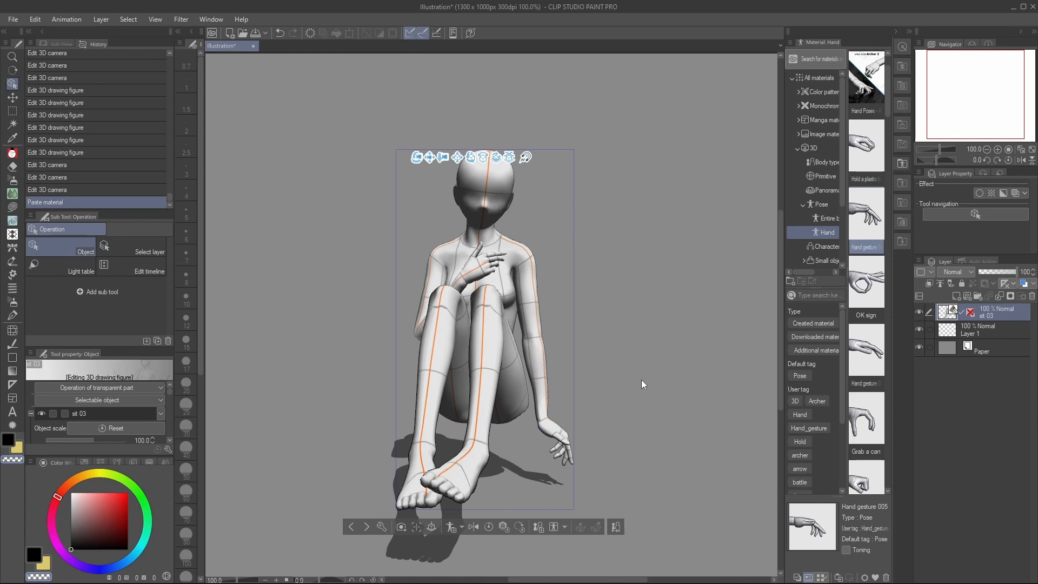
pyautogui.click(483, 267)
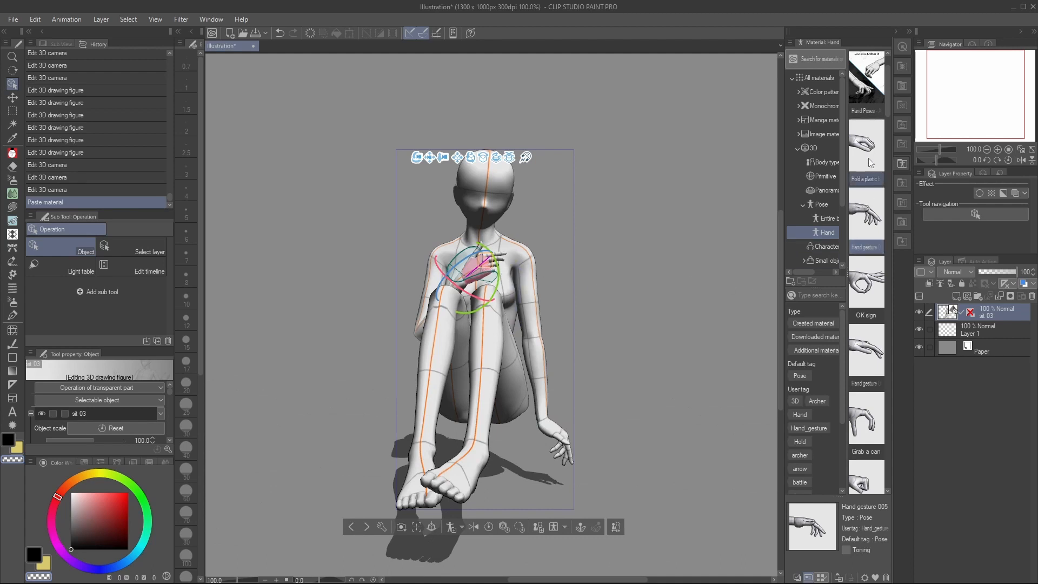
pyautogui.moveTo(870, 162); pyautogui.dragTo(484, 265)
pyautogui.click(629, 269)
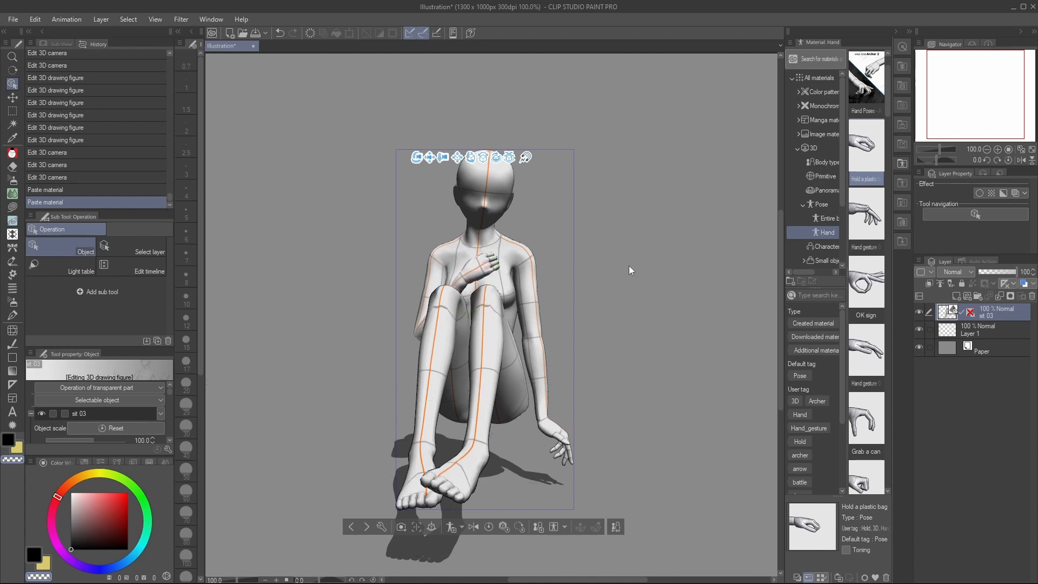
# Apply the hand poses Hand gesture 001, Relax and the peace sign in turn to the figure's lowered hand.
pyautogui.moveTo(866, 351); pyautogui.dragTo(658, 394)
pyautogui.scroll(-5, 868, 218)
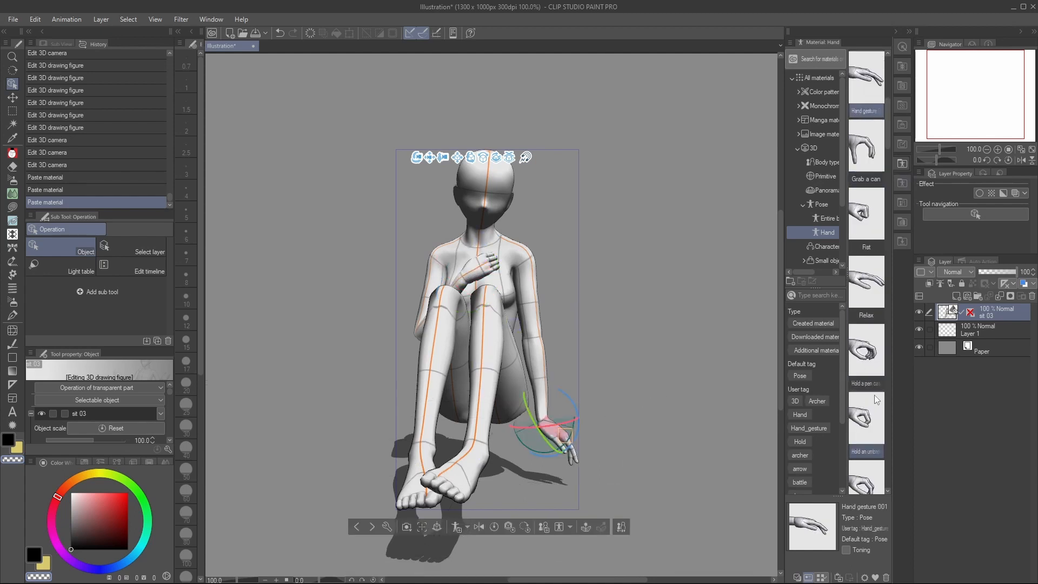
pyautogui.moveTo(866, 145); pyautogui.dragTo(645, 402)
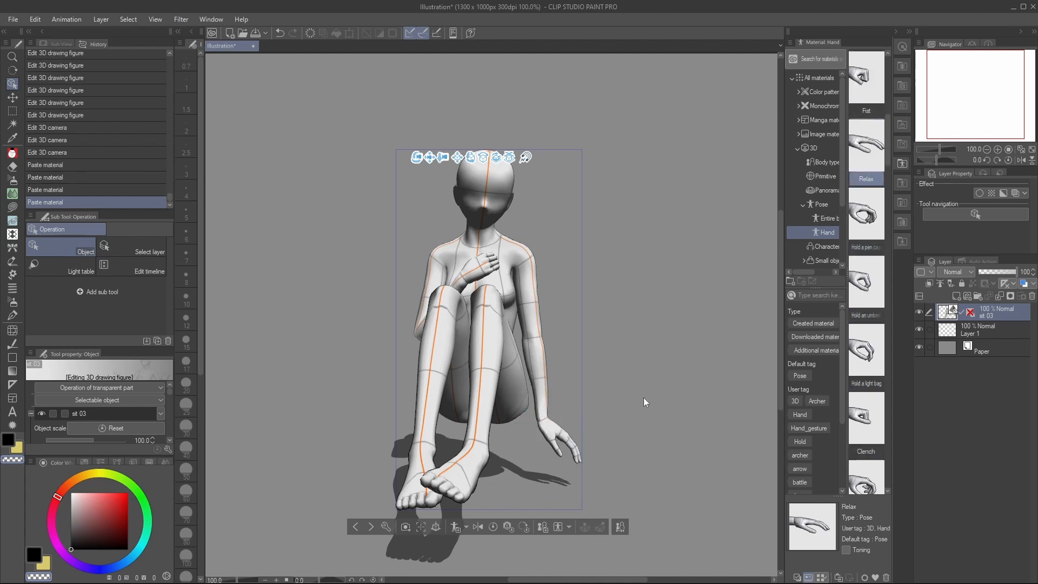
pyautogui.click(554, 440)
pyautogui.scroll(-5, 865, 339)
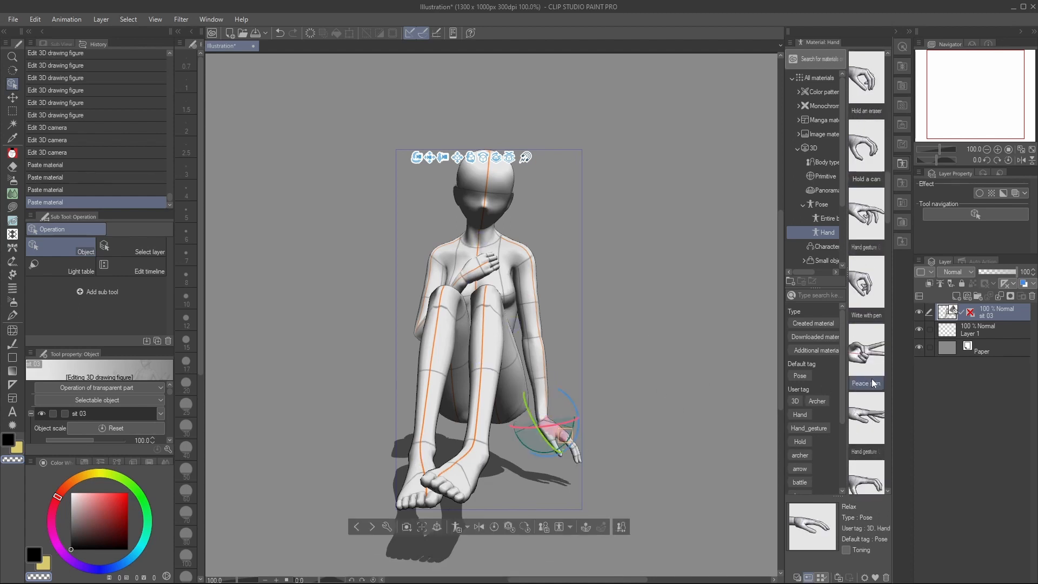
pyautogui.moveTo(864, 340); pyautogui.dragTo(643, 412)
pyautogui.click(644, 412)
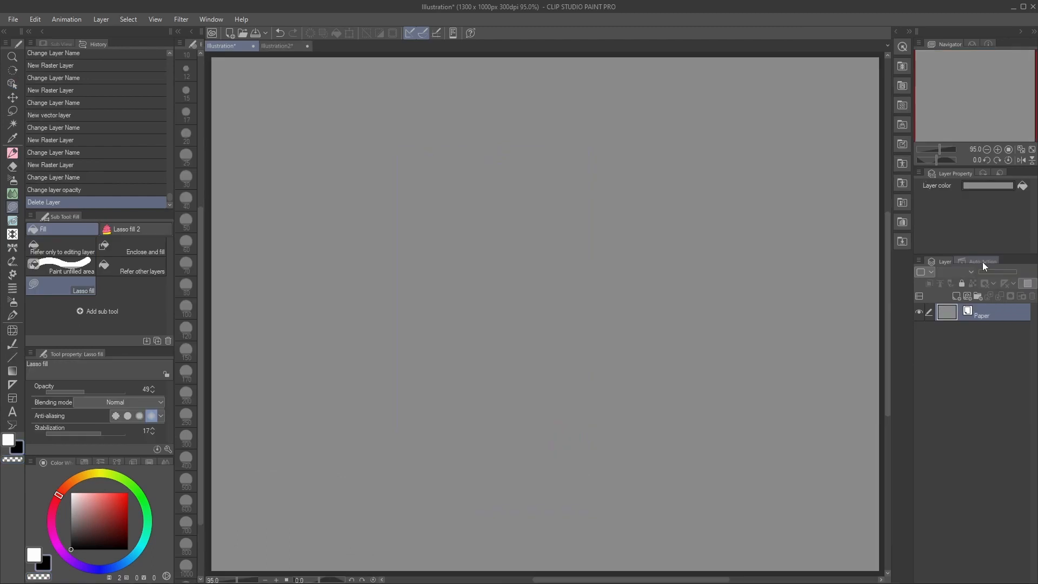
# Create an auto action named back folder in New auto action set 1 and start recording it.
pyautogui.click(1018, 577)
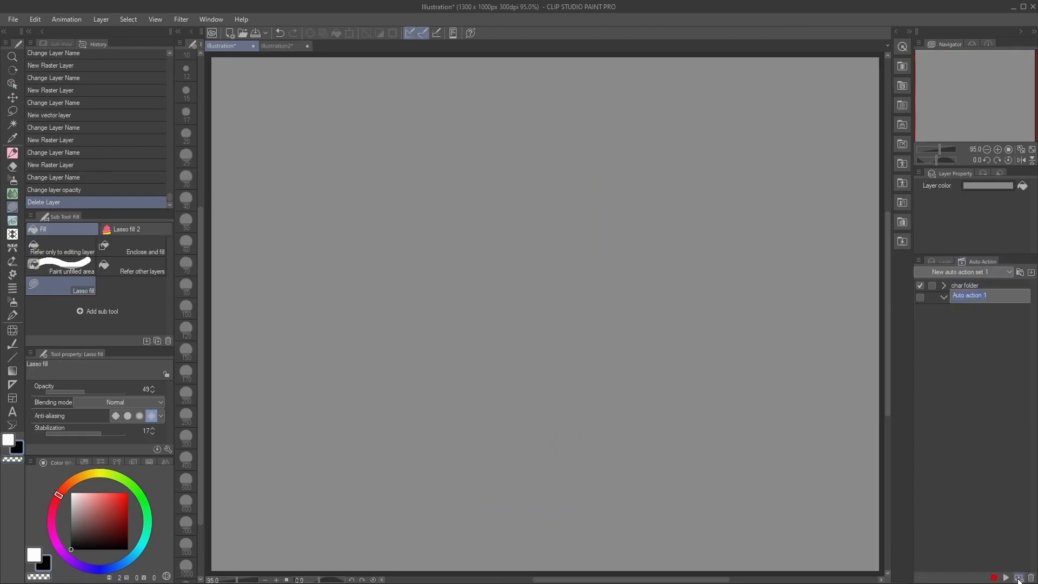
pyautogui.write('back folder')
pyautogui.press('Return')
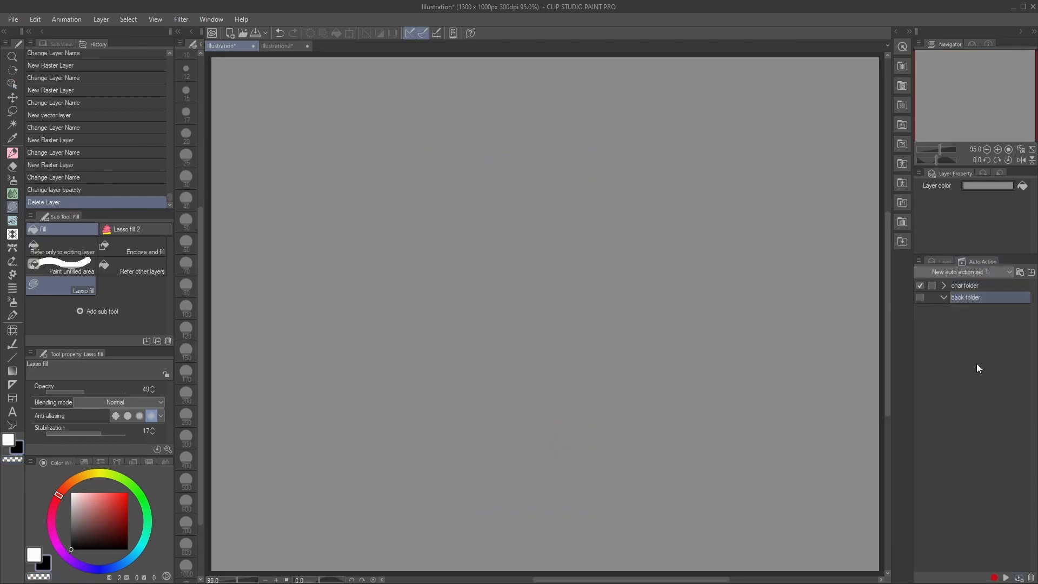
pyautogui.click(1002, 577)
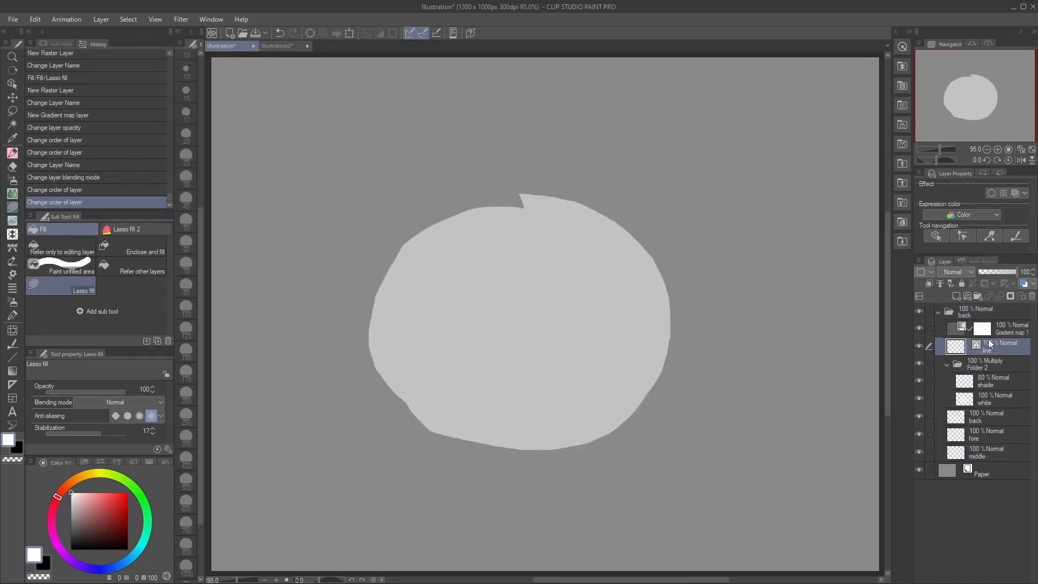
# Collapse the back folder action's command list and delete all layers from the back folder down to middle, keeping only Paper.
pyautogui.click(981, 262)
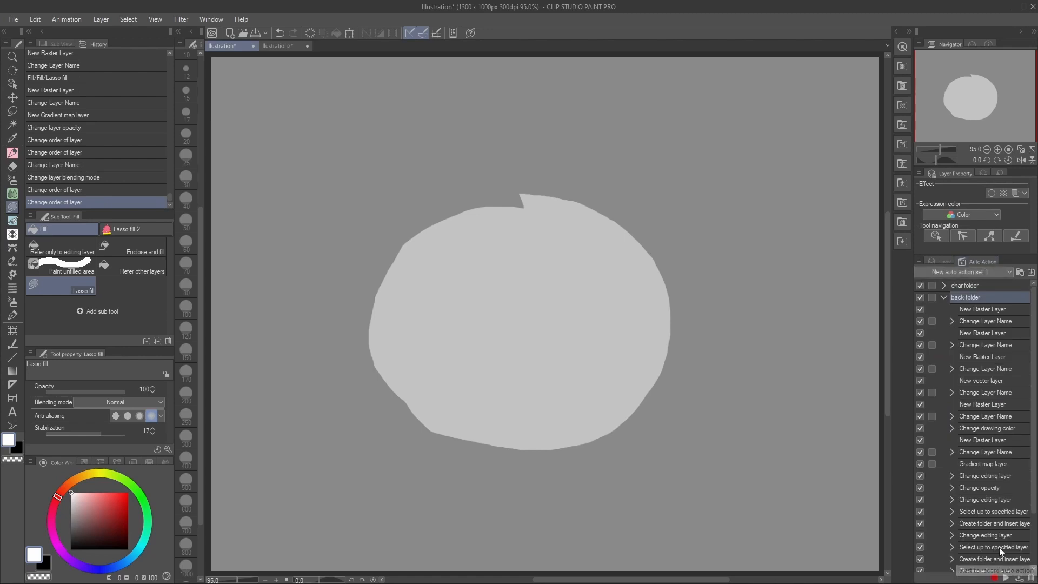
pyautogui.click(944, 298)
pyautogui.click(939, 261)
pyautogui.click(1001, 312)
pyautogui.keyDown('shift'); pyautogui.click(996, 452); pyautogui.keyUp('shift')
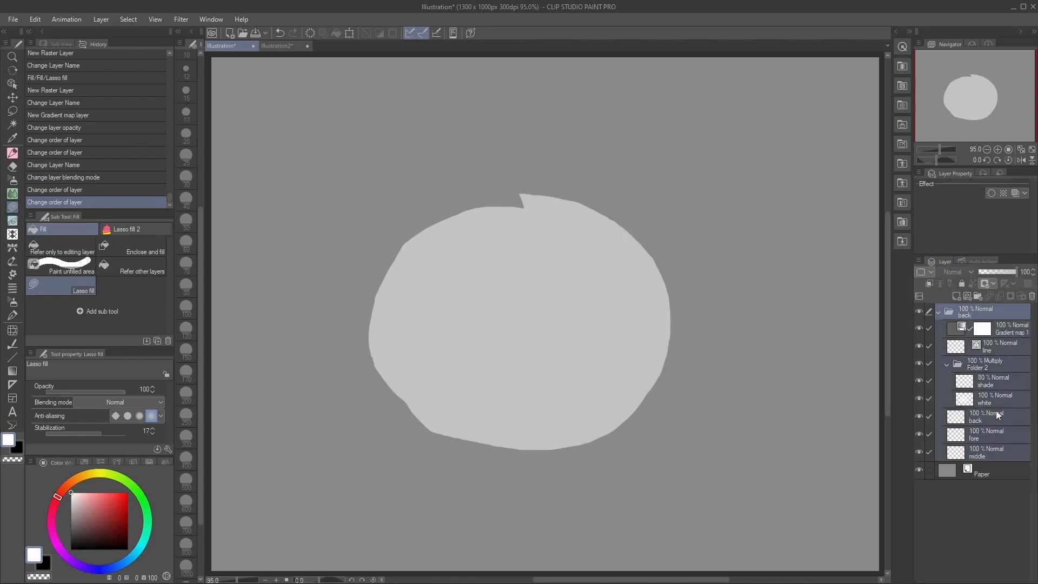
pyautogui.click(1032, 296)
pyautogui.click(531, 221)
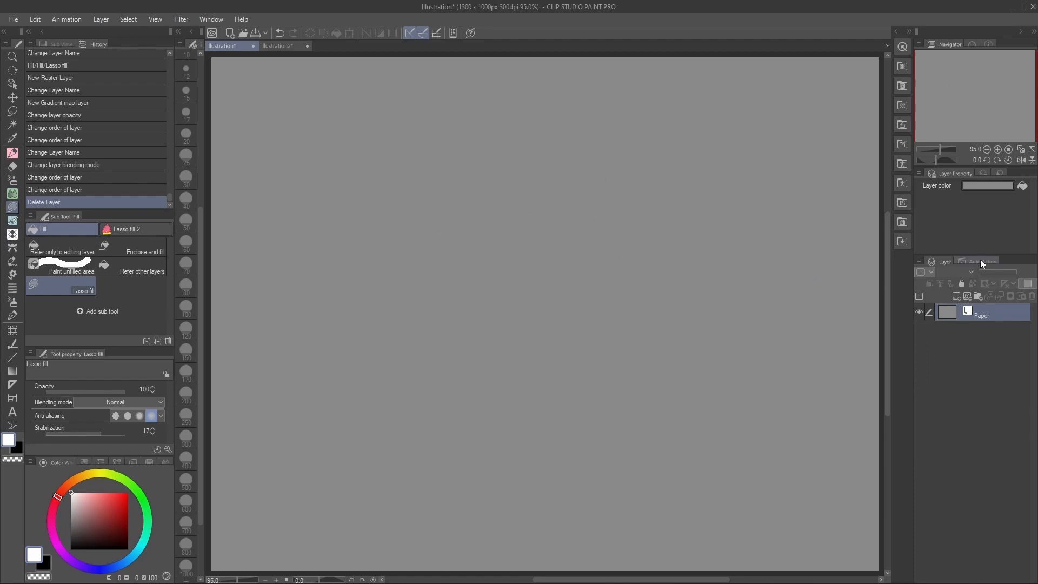
# Run the back folder auto action from New auto action set 1 and return to the layer list.
pyautogui.click(982, 262)
pyautogui.click(944, 297)
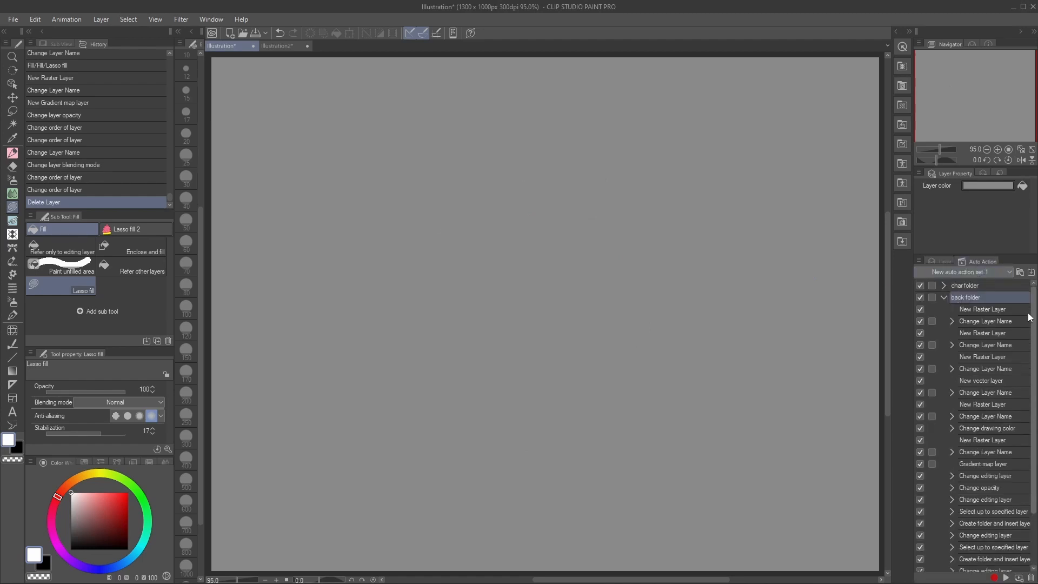
pyautogui.doubleClick(966, 296)
pyautogui.click(943, 260)
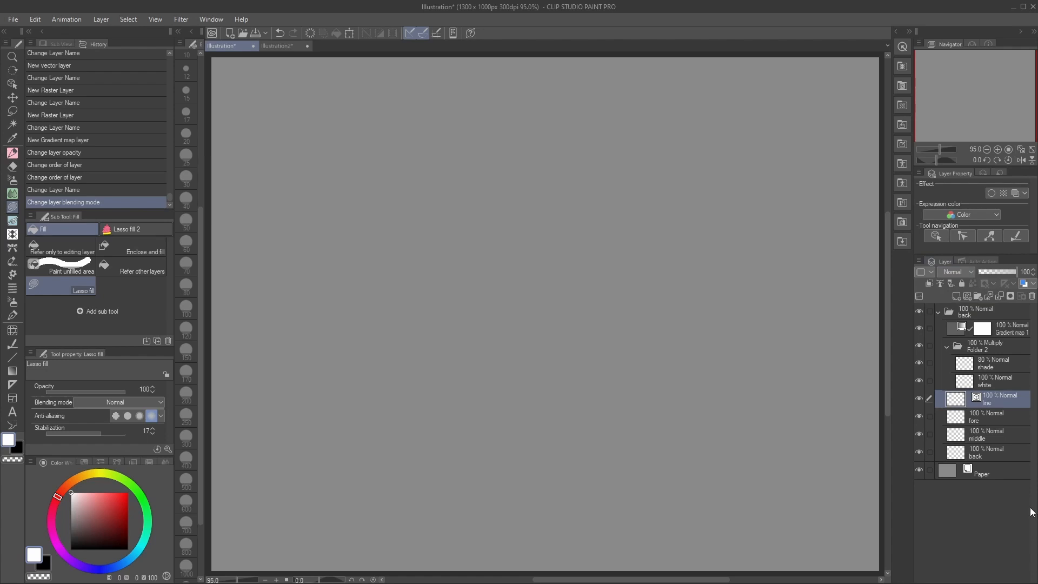
# Try moving the Change blending mode command within the end of the back folder auto action's command list.
pyautogui.click(981, 262)
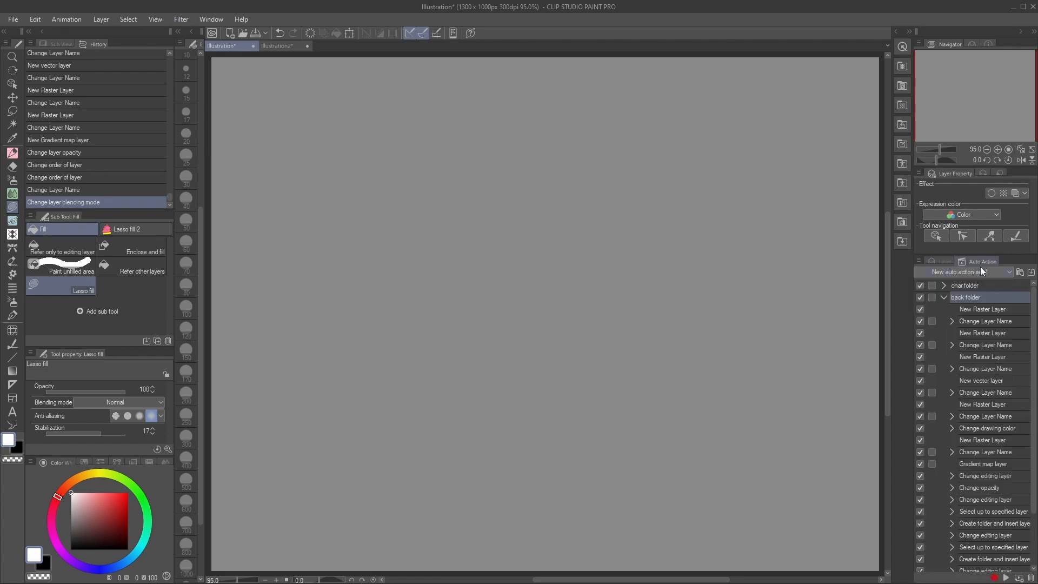
pyautogui.scroll(-3, 989, 390)
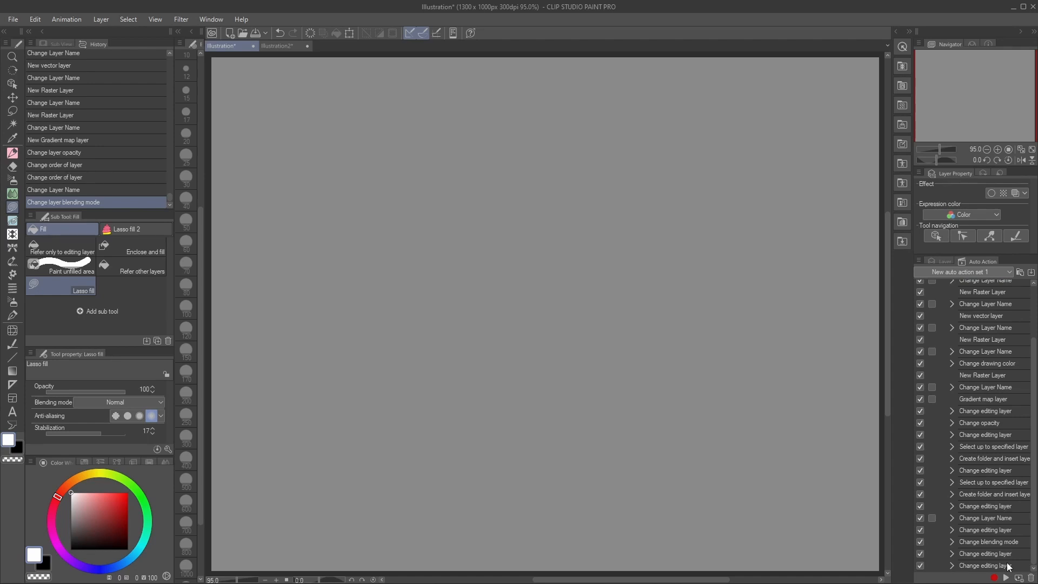
pyautogui.click(1008, 565)
pyautogui.moveTo(1006, 550); pyautogui.dragTo(1007, 552)
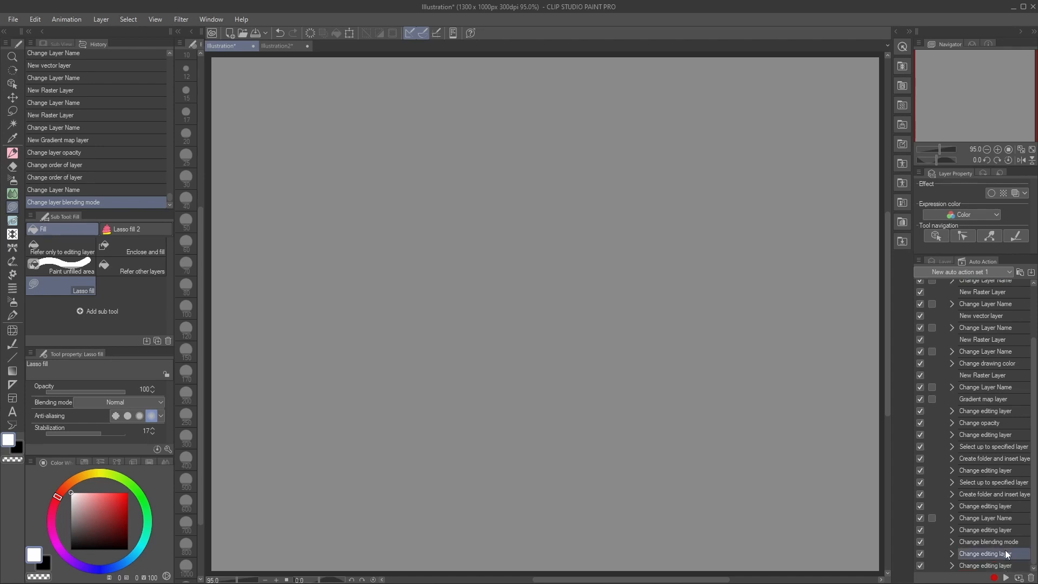
pyautogui.click(1007, 543)
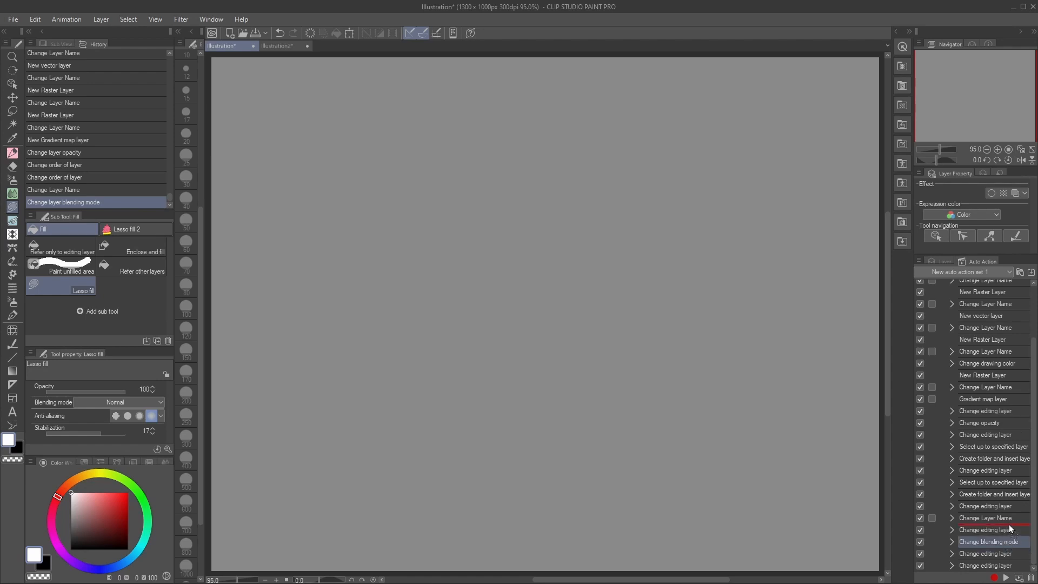
pyautogui.moveTo(1010, 528); pyautogui.dragTo(1009, 547)
# Delete the surplus Change editing layer commands at the end of the back folder auto action.
pyautogui.click(1005, 565)
pyautogui.click(1029, 578)
pyautogui.press('Return')
pyautogui.click(1029, 578)
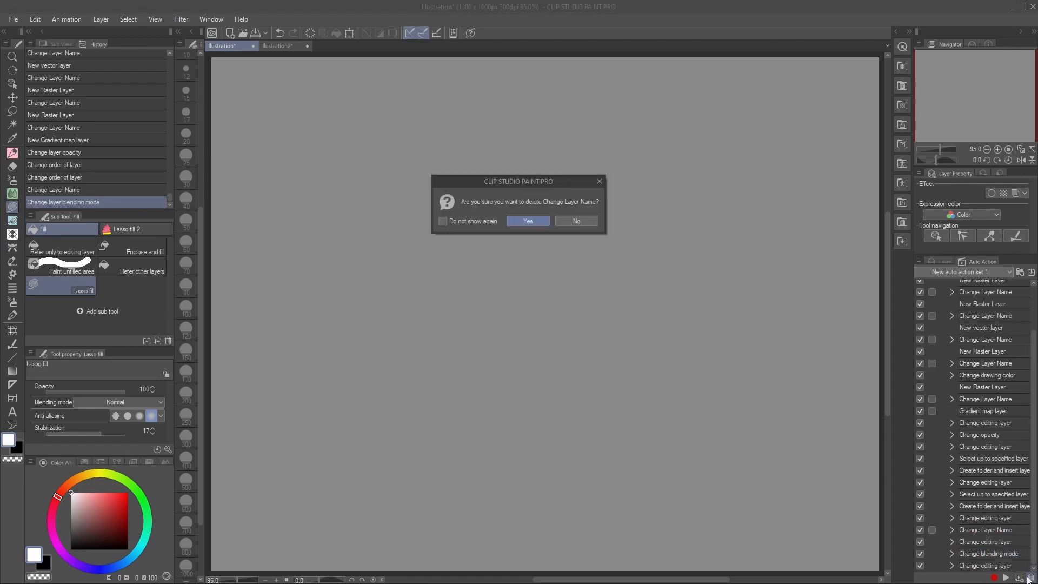
pyautogui.click(575, 223)
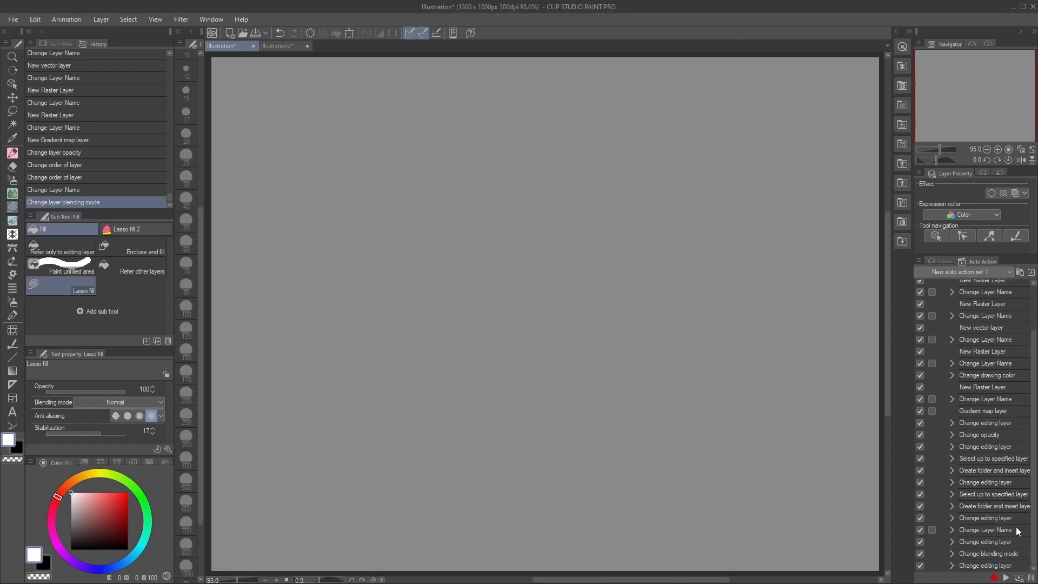
pyautogui.click(1029, 577)
pyautogui.click(532, 223)
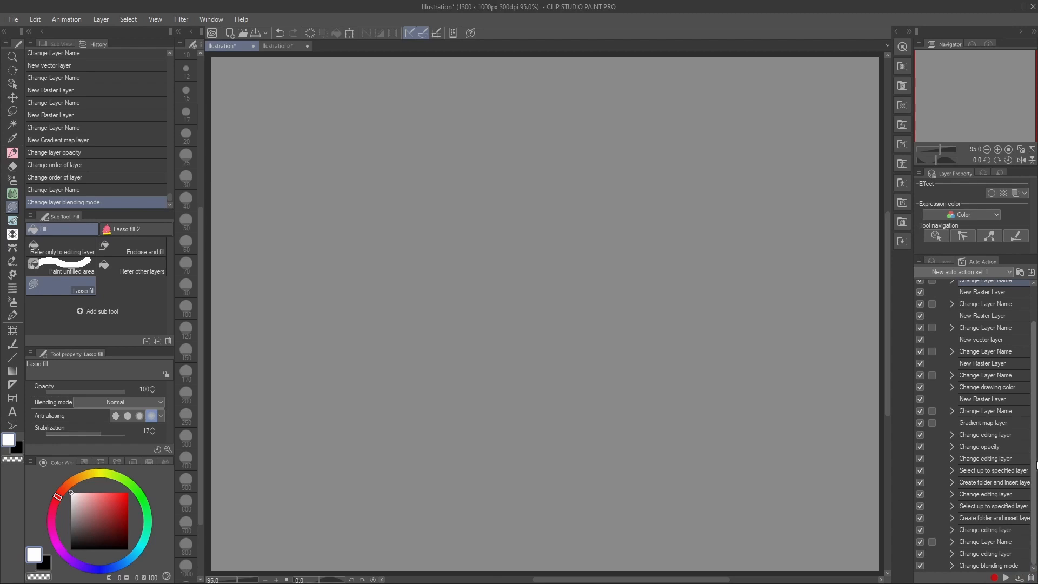
pyautogui.scroll(2, 1025, 319)
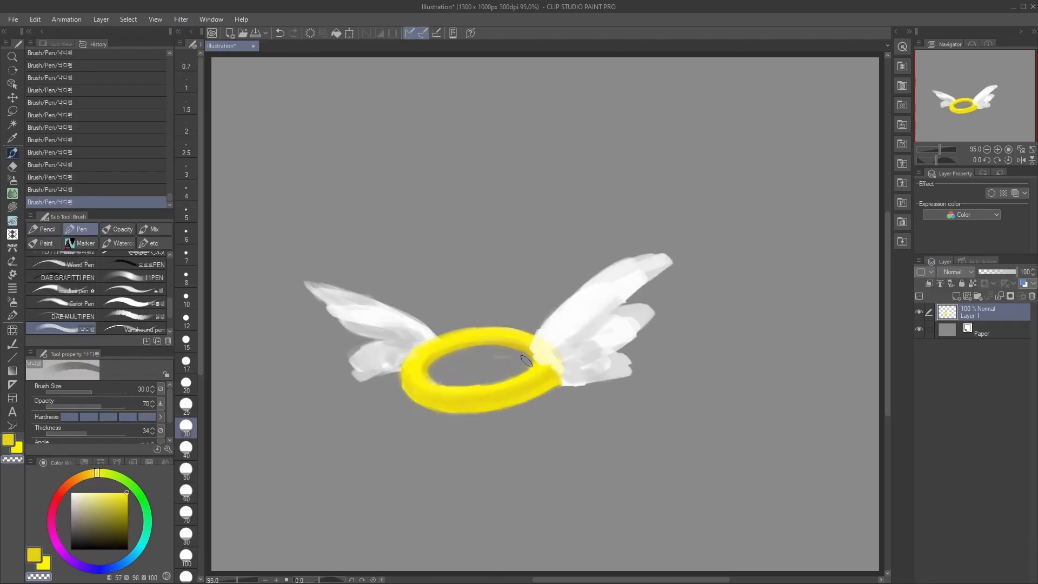
# Run the Default actions Bevel and emboss and Bright colors emit light (glow) on Layer 1, and lower the glow layer's opacity.
pyautogui.click(982, 261)
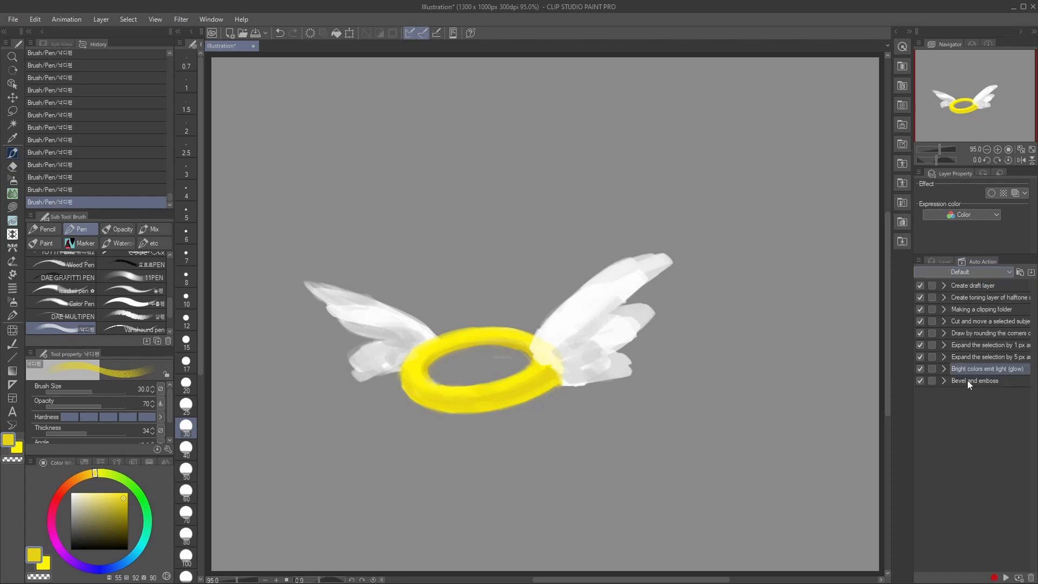
pyautogui.click(971, 380)
pyautogui.doubleClick(1002, 377)
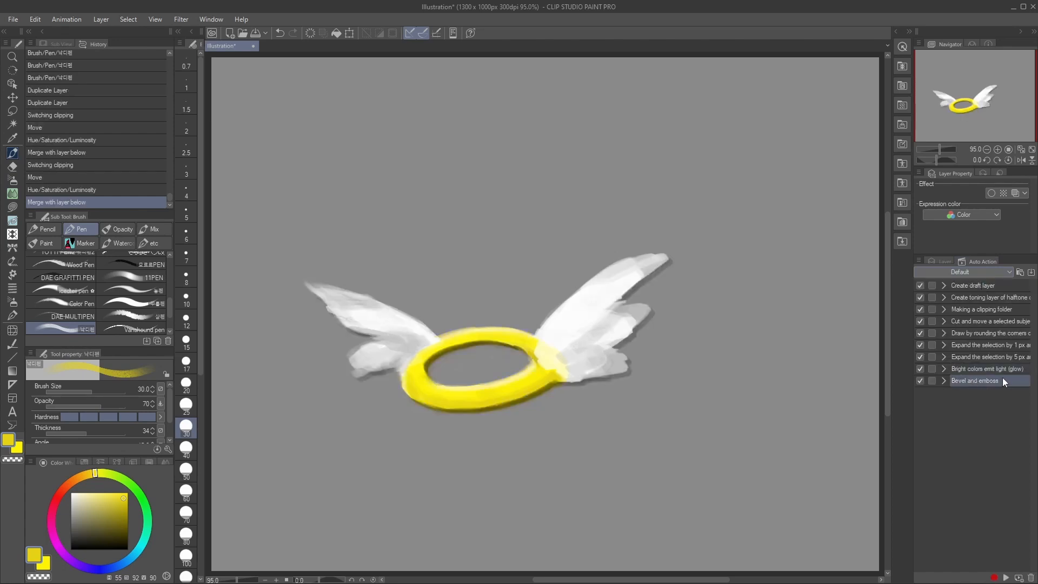
pyautogui.doubleClick(1001, 369)
pyautogui.click(942, 261)
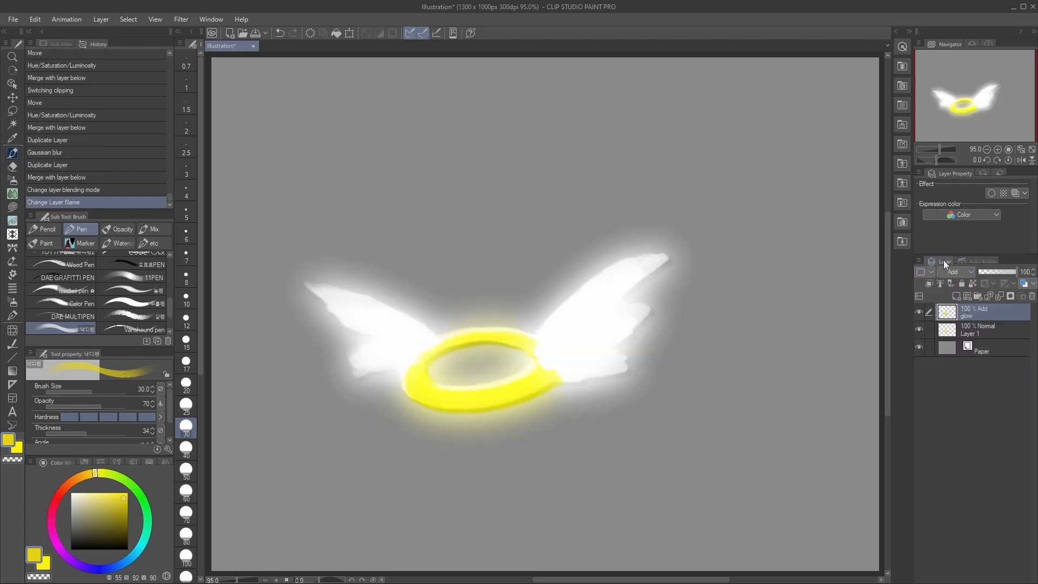
pyautogui.moveTo(1011, 272); pyautogui.dragTo(1001, 271)
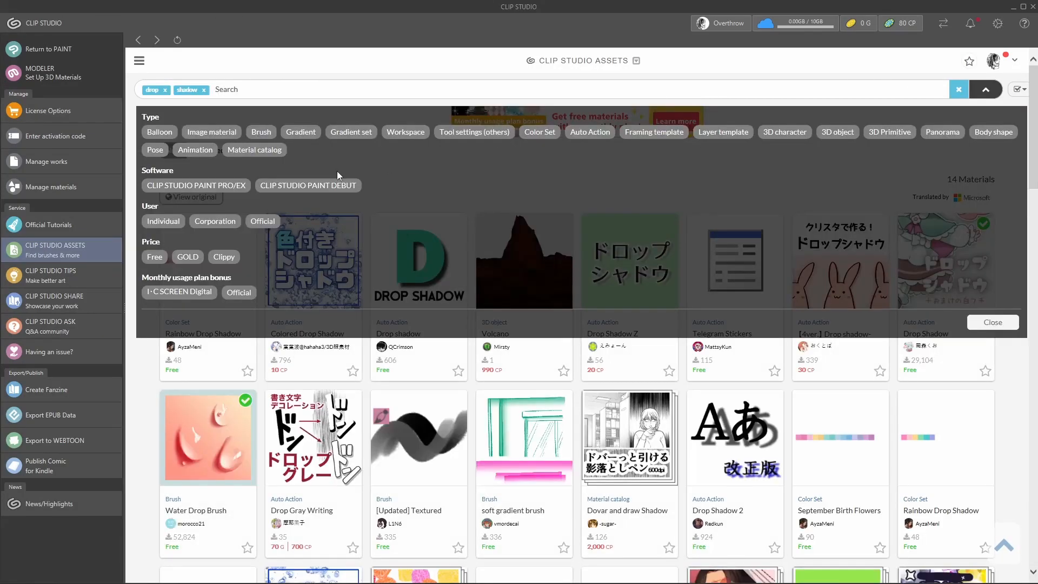
# In CLIP STUDIO ASSETS, filter the drop shadow search by the Auto Action type and open the free Drop Shadow material with the most downloads.
pyautogui.click(589, 132)
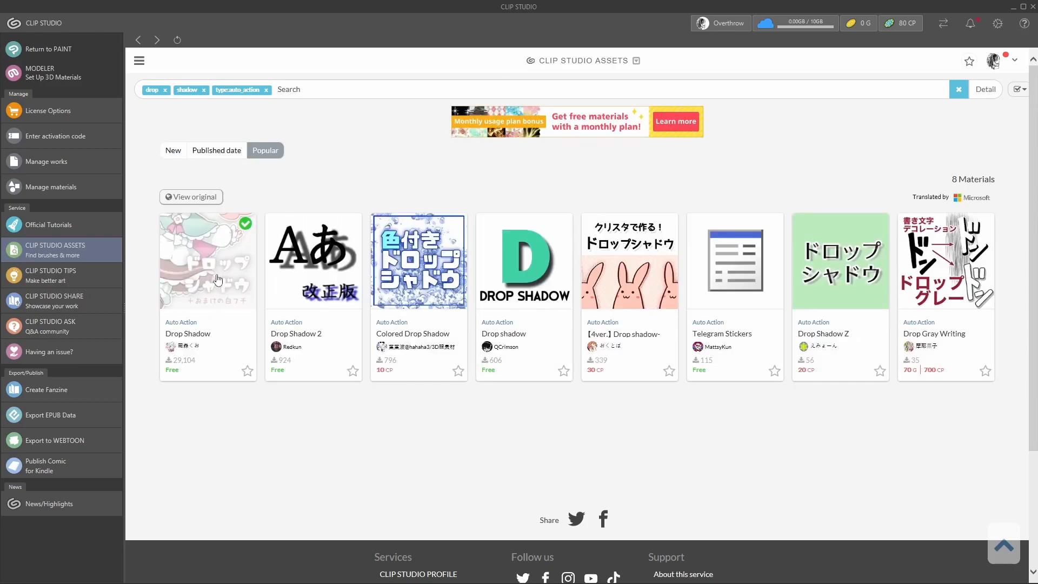
pyautogui.click(218, 279)
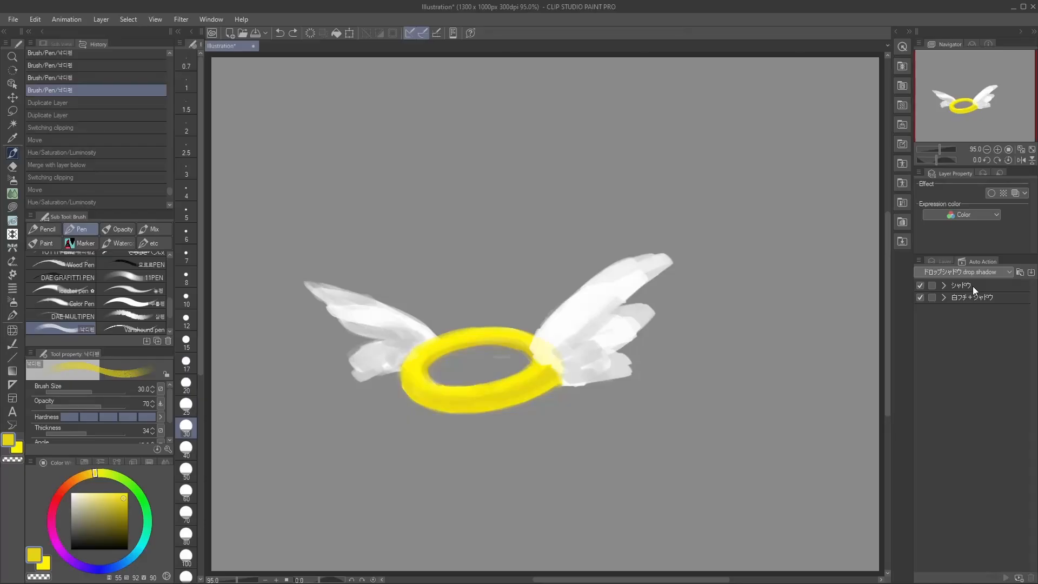
# Run the シャドウ action from the drop shadow set on Layer 1 and place the blurred copy beneath Layer 1.
pyautogui.click(972, 286)
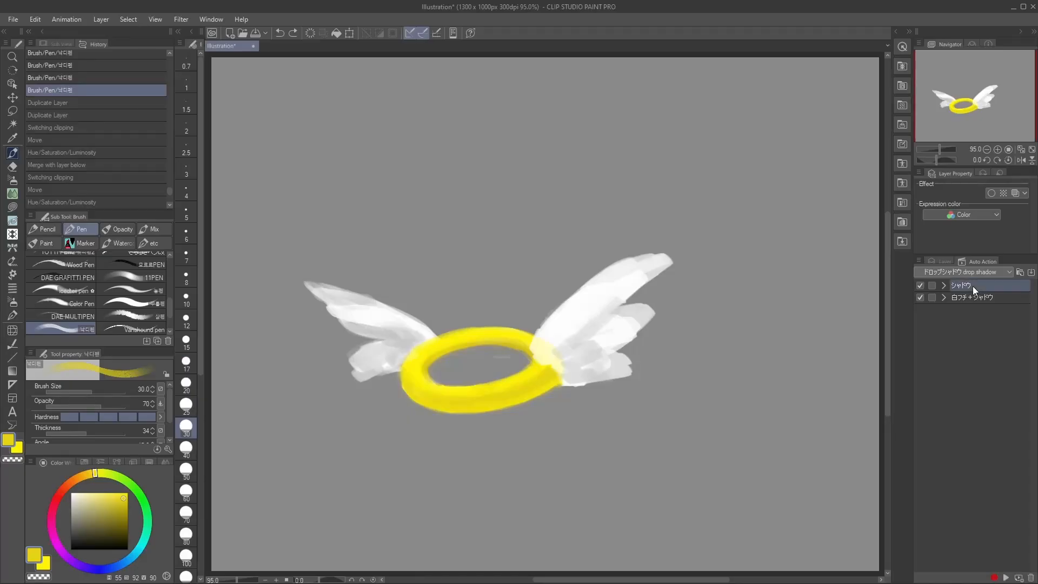
pyautogui.click(945, 260)
pyautogui.moveTo(980, 312); pyautogui.dragTo(987, 330)
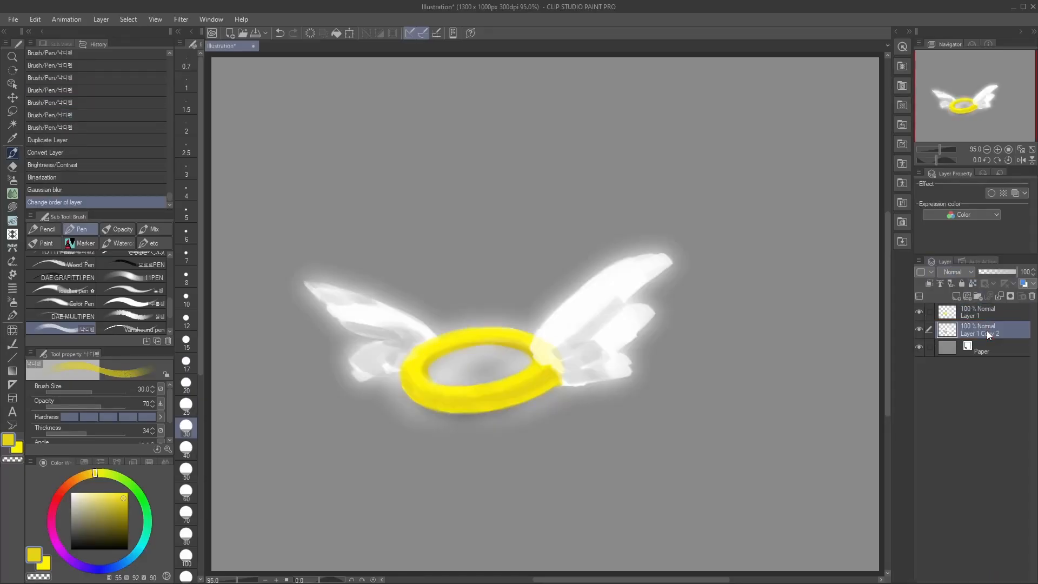
# Undo the drop shadow action and the layer reordering.
pyautogui.hotkey('ctrl', 'z')
pyautogui.hotkey('ctrl', 'z')
pyautogui.hotkey('ctrl', 'z')
pyautogui.hotkey('ctrl', 'z')
pyautogui.hotkey('ctrl', 'z')
pyautogui.hotkey('ctrl', 'z')
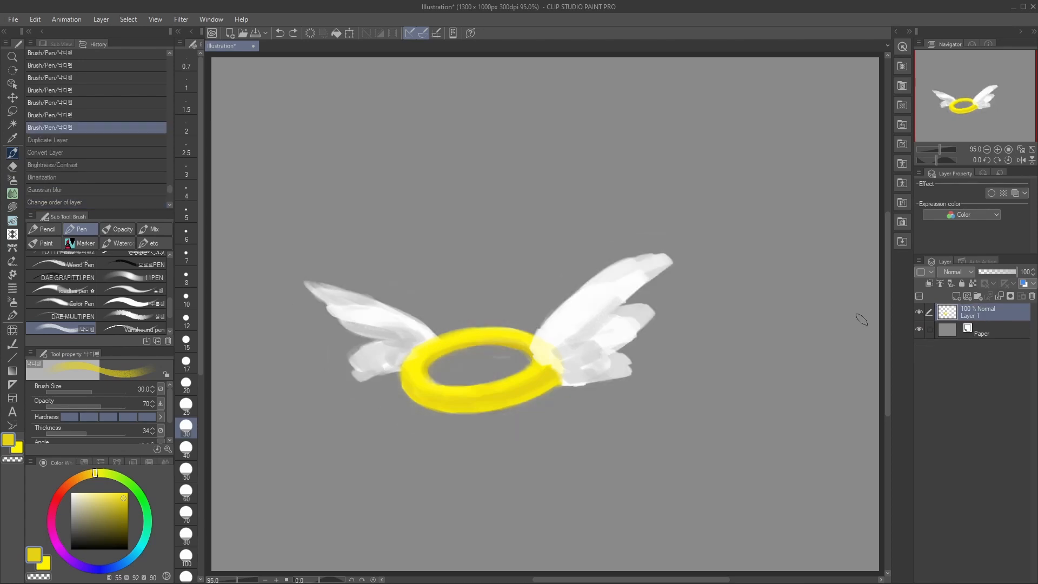
# Select Layer 1's painted area, fill it with black on a new raster layer, deselect, and place that layer beneath Layer 1.
pyautogui.keyDown('ctrl'); pyautogui.click(950, 315); pyautogui.keyUp('ctrl')
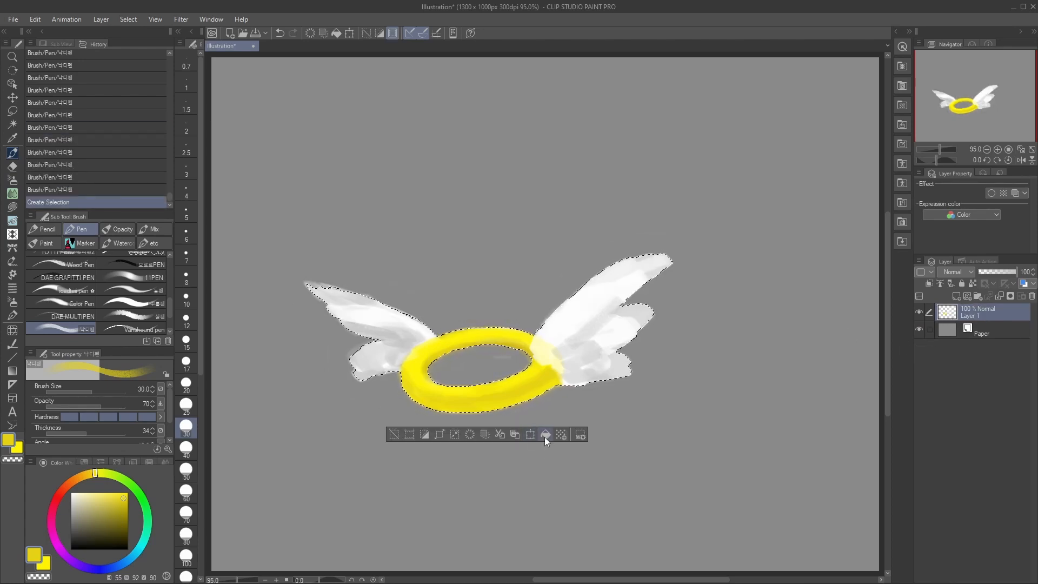
pyautogui.moveTo(112, 505); pyautogui.dragTo(71, 549)
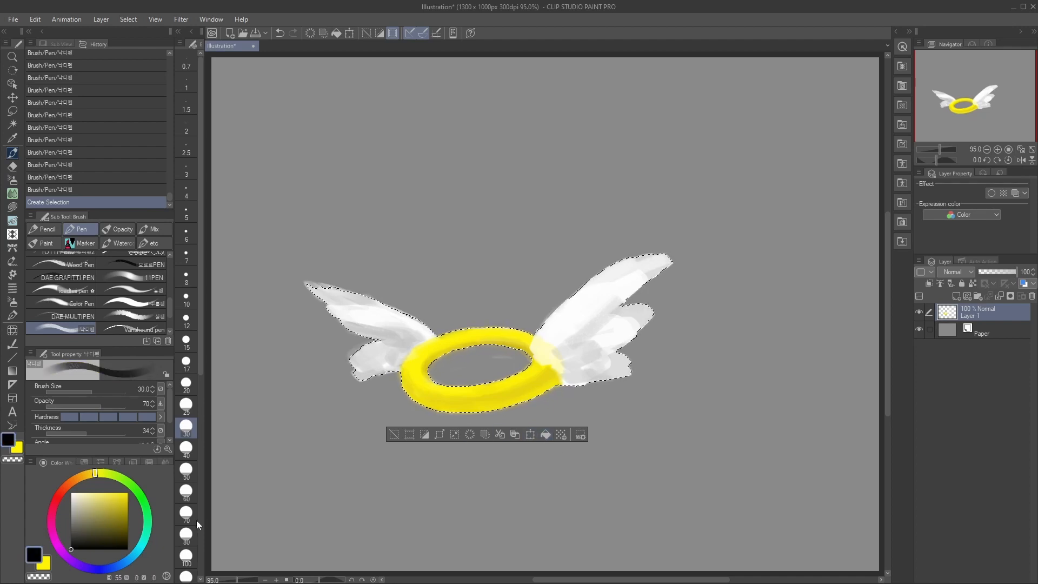
pyautogui.click(956, 295)
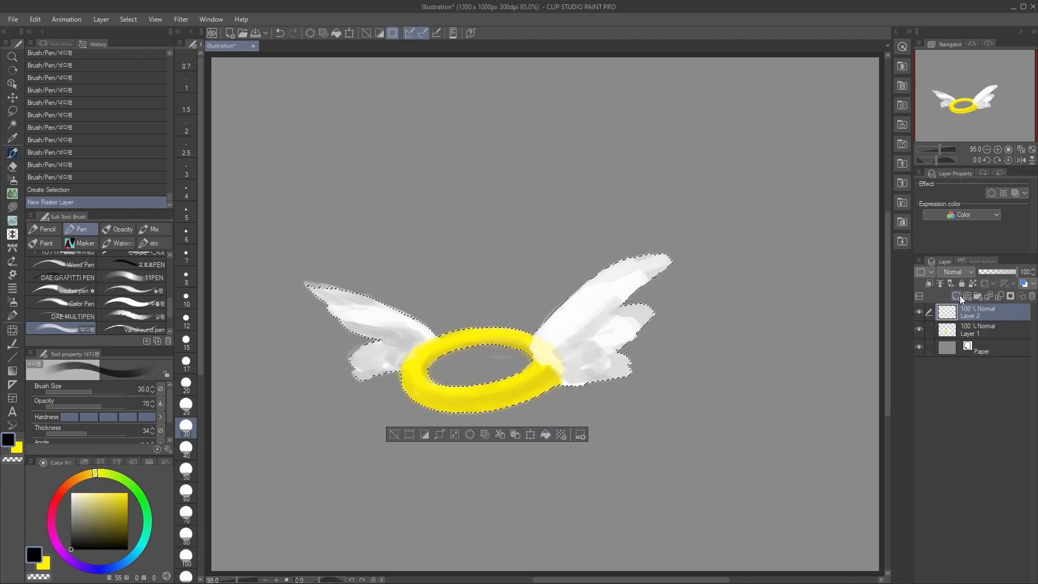
pyautogui.click(545, 435)
pyautogui.click(394, 435)
pyautogui.moveTo(975, 312); pyautogui.dragTo(977, 339)
# Apply a Gaussian blur to the black silhouette on Layer 2 to soften its edges.
pyautogui.click(190, 19)
pyautogui.moveTo(229, 33)
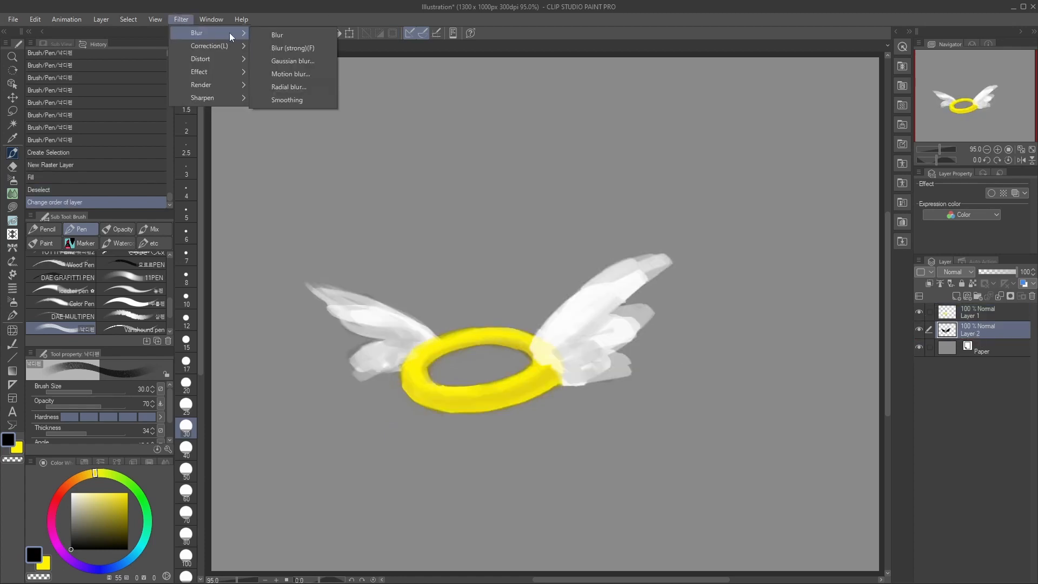
pyautogui.click(302, 60)
pyautogui.moveTo(617, 200); pyautogui.dragTo(663, 200)
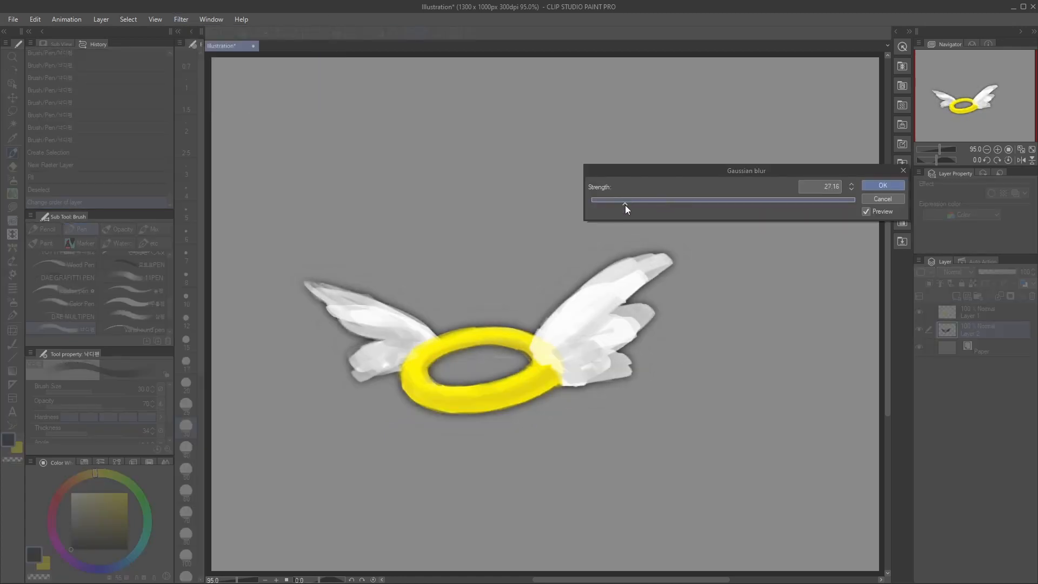
pyautogui.press('Return')
# Select the blurred silhouette with a rectangle and use Free Transform on its upper corners to slant it into a cast shadow.
pyautogui.press('m')
pyautogui.moveTo(259, 229); pyautogui.dragTo(706, 450)
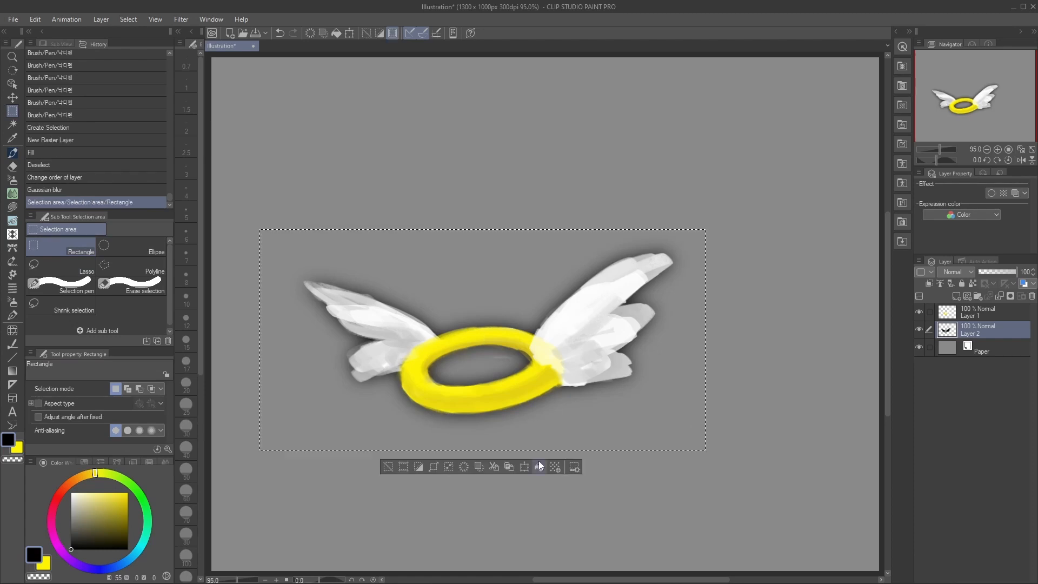
pyautogui.click(527, 465)
pyautogui.click(149, 404)
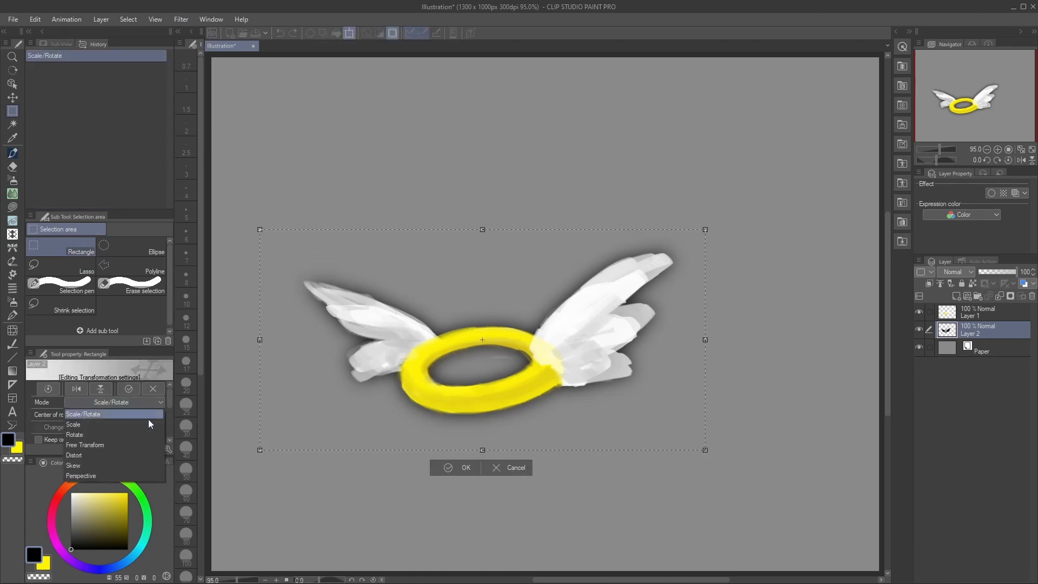
pyautogui.click(135, 445)
pyautogui.moveTo(704, 229); pyautogui.dragTo(846, 348)
pyautogui.moveTo(259, 229); pyautogui.dragTo(522, 373)
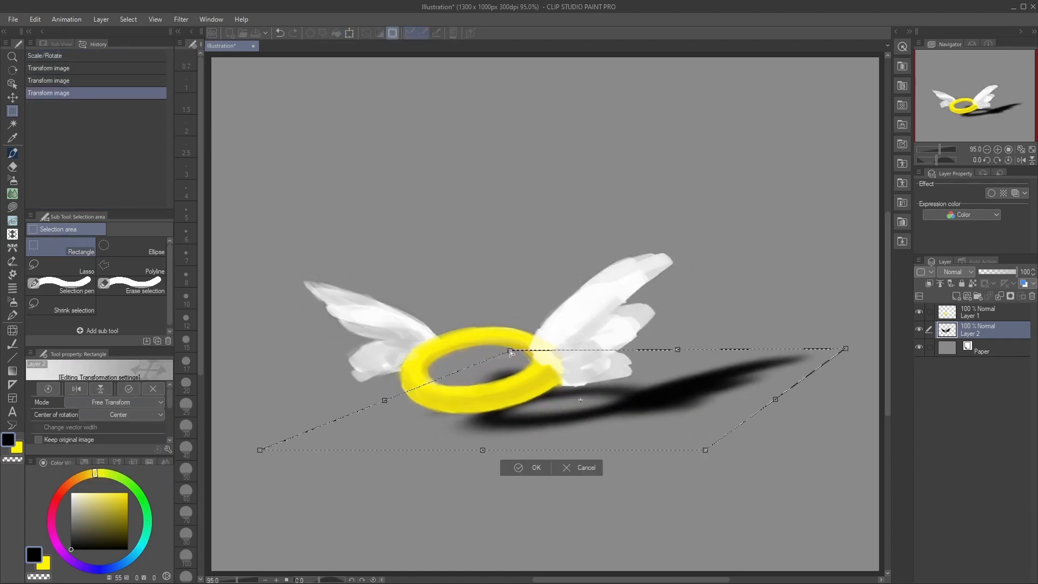
# Adjust the shadow's remaining corners to flatten it beneath the halo, apply the transformation and clear the selection.
pyautogui.moveTo(260, 450); pyautogui.dragTo(263, 450)
pyautogui.moveTo(705, 449); pyautogui.dragTo(700, 469)
pyautogui.moveTo(845, 348); pyautogui.dragTo(853, 391)
pyautogui.moveTo(263, 450); pyautogui.dragTo(272, 434)
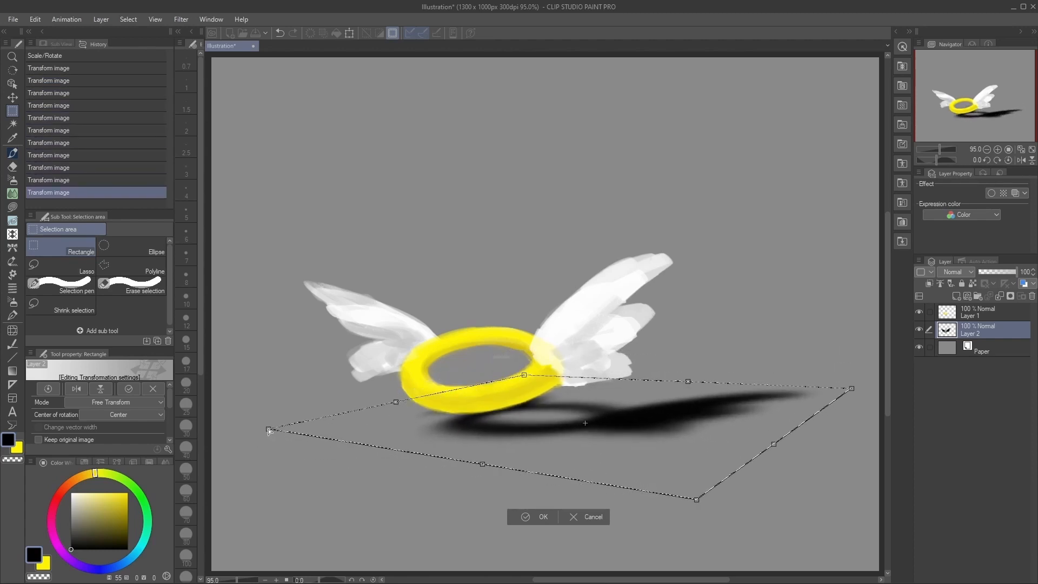
pyautogui.moveTo(699, 469); pyautogui.dragTo(686, 516)
pyautogui.click(522, 534)
pyautogui.click(491, 517)
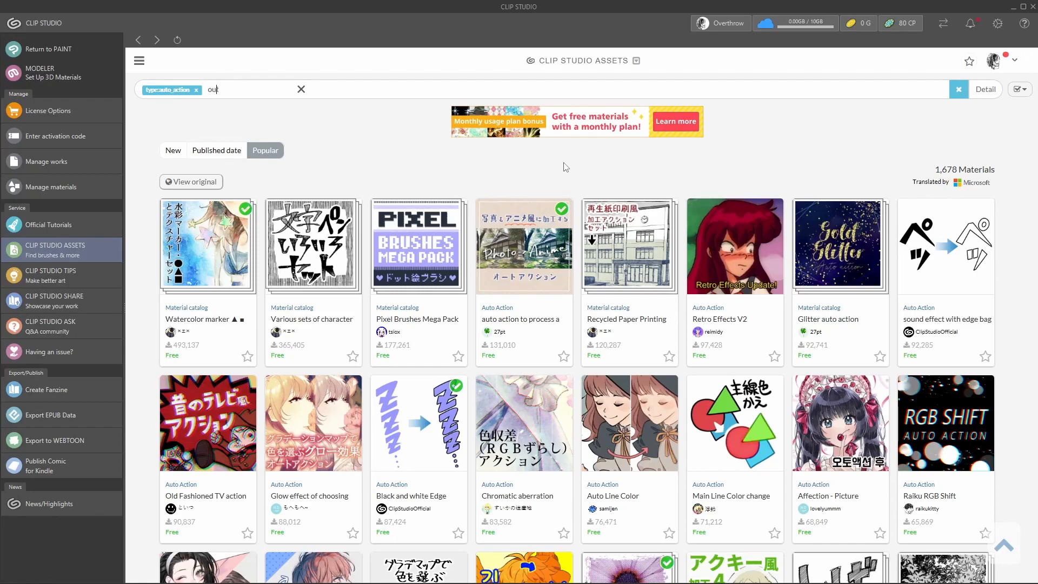
# In CLIP STUDIO ASSETS, search the auto actions for outline.
pyautogui.write('tline')
pyautogui.press('Return')
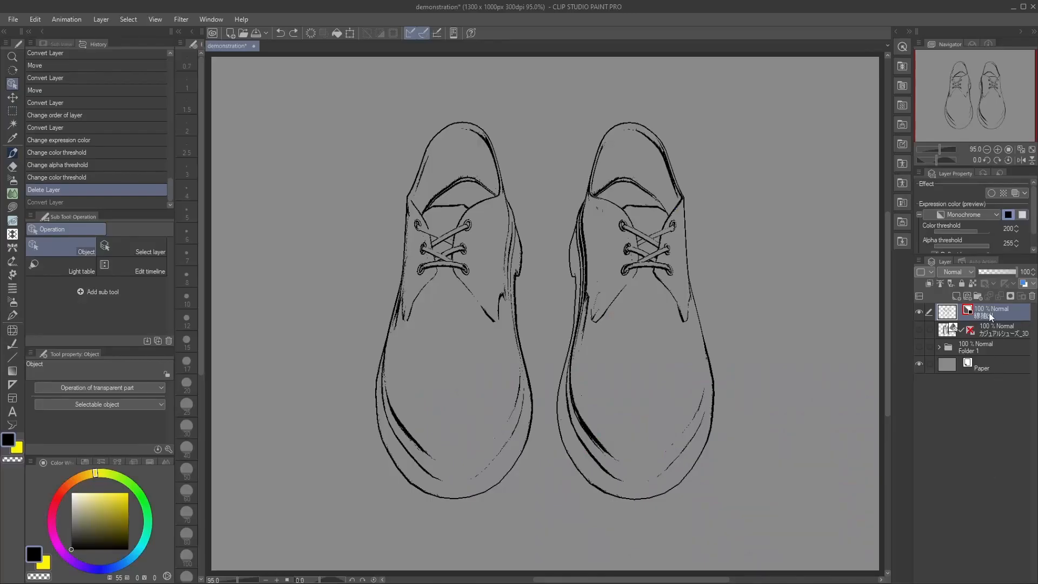
# Convert the extracted shoe line layer to a color vector layer and undo the conversion.
pyautogui.rightClick(990, 318)
pyautogui.click(966, 221)
pyautogui.click(527, 318)
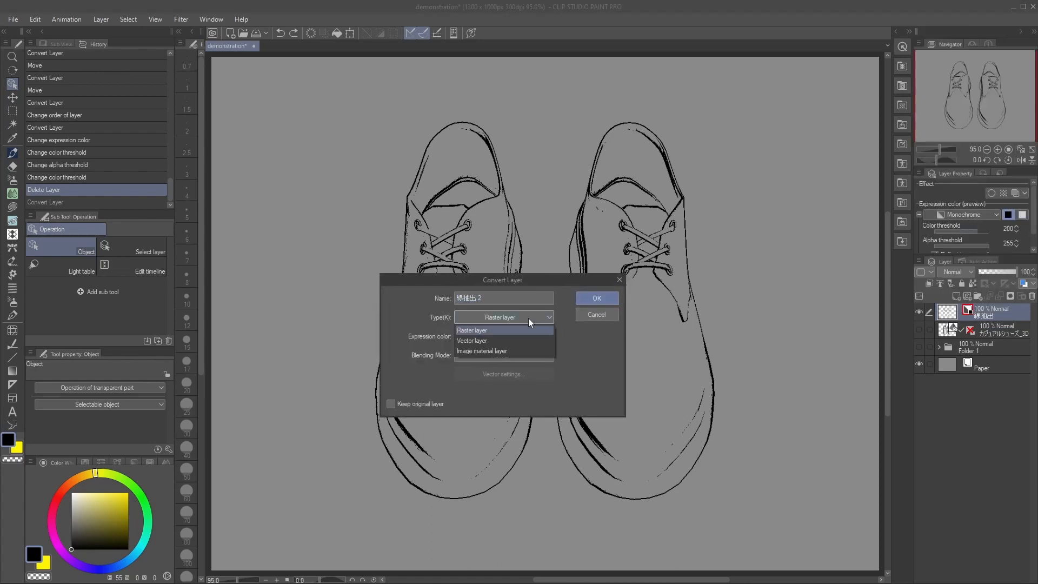
pyautogui.click(514, 340)
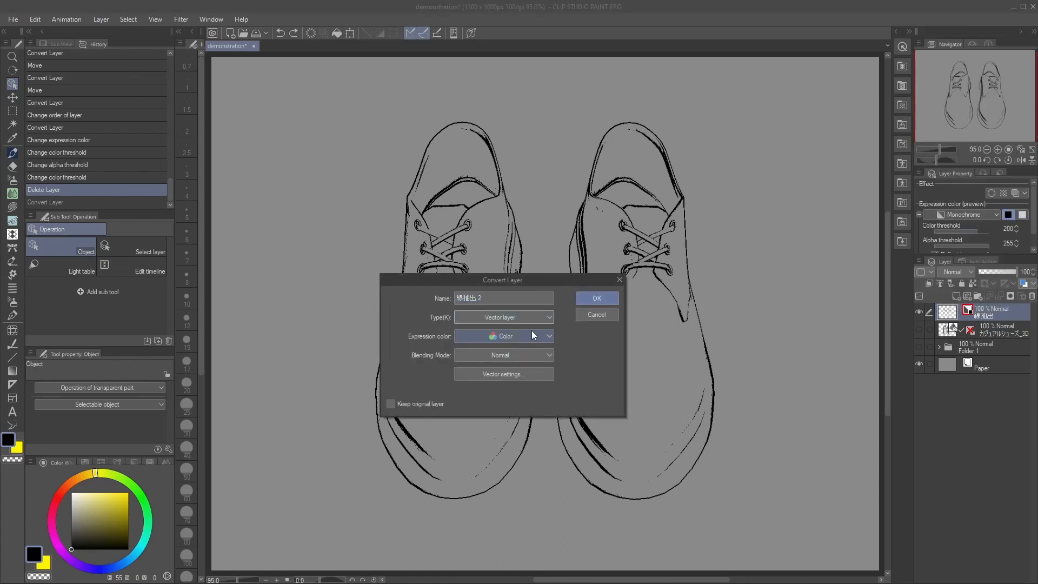
pyautogui.click(597, 298)
pyautogui.hotkey('ctrl', 'z')
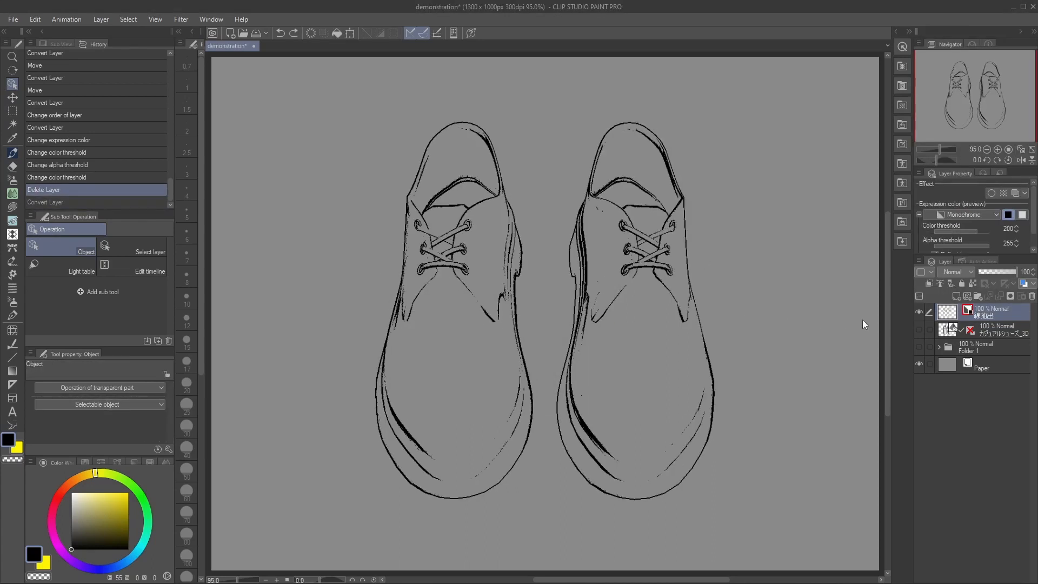
# Set the extracted shoe line layer to convert to a vector layer and open its vector conversion settings.
pyautogui.rightClick(991, 314)
pyautogui.click(965, 221)
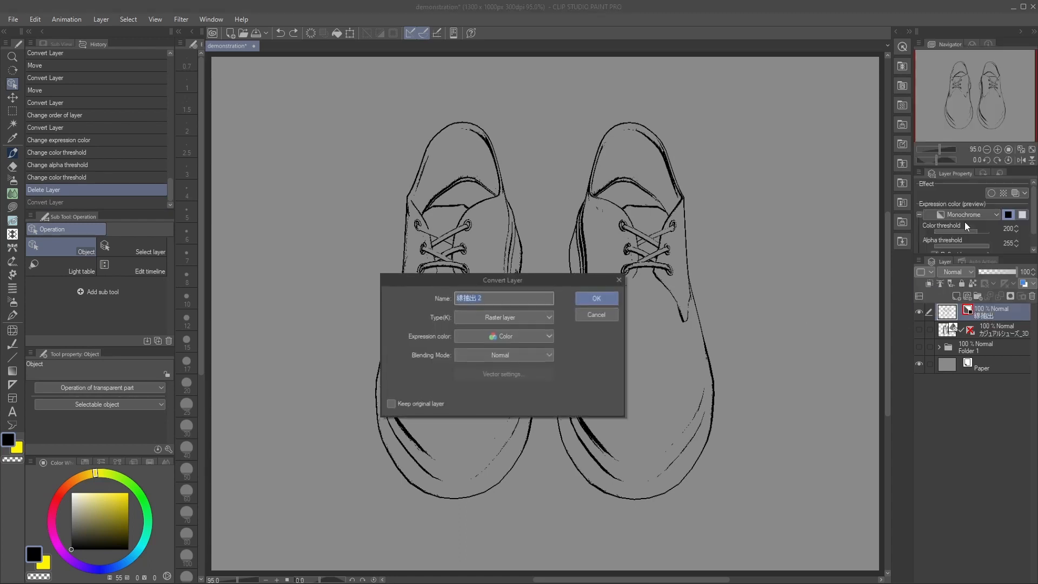
pyautogui.click(546, 316)
pyautogui.click(528, 346)
pyautogui.click(524, 374)
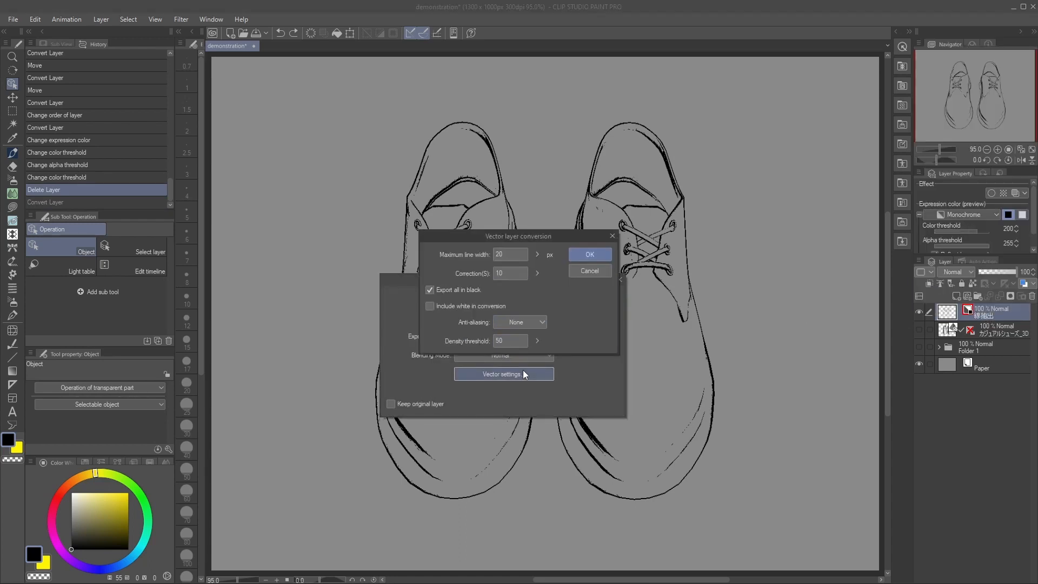
# Set the maximum line width to 50 px, correction to 1 and anti-aliasing to Weak, and convert the layer.
pyautogui.click(537, 254)
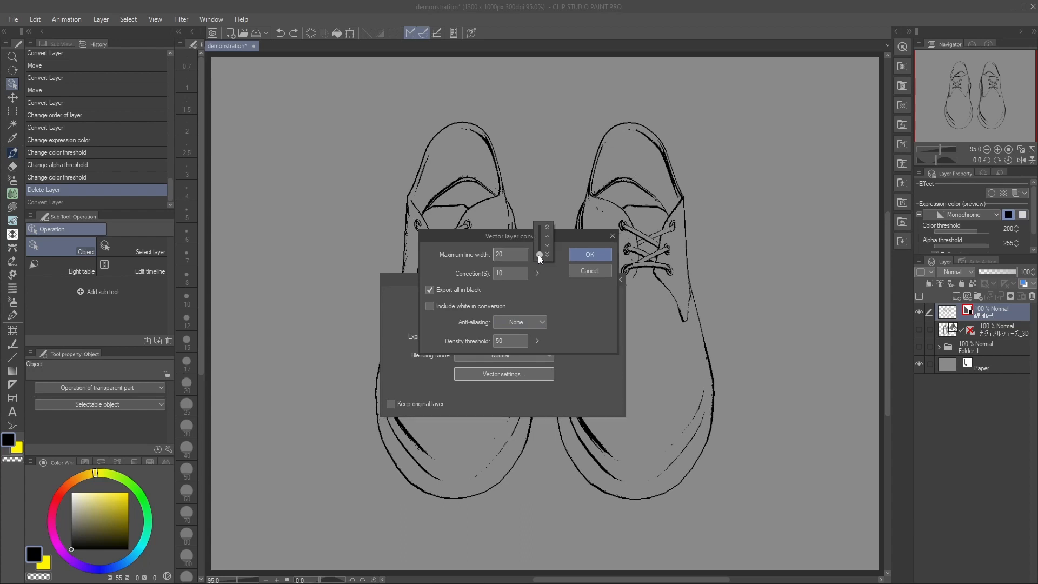
pyautogui.click(548, 227)
pyautogui.click(537, 273)
pyautogui.click(544, 285)
pyautogui.click(538, 322)
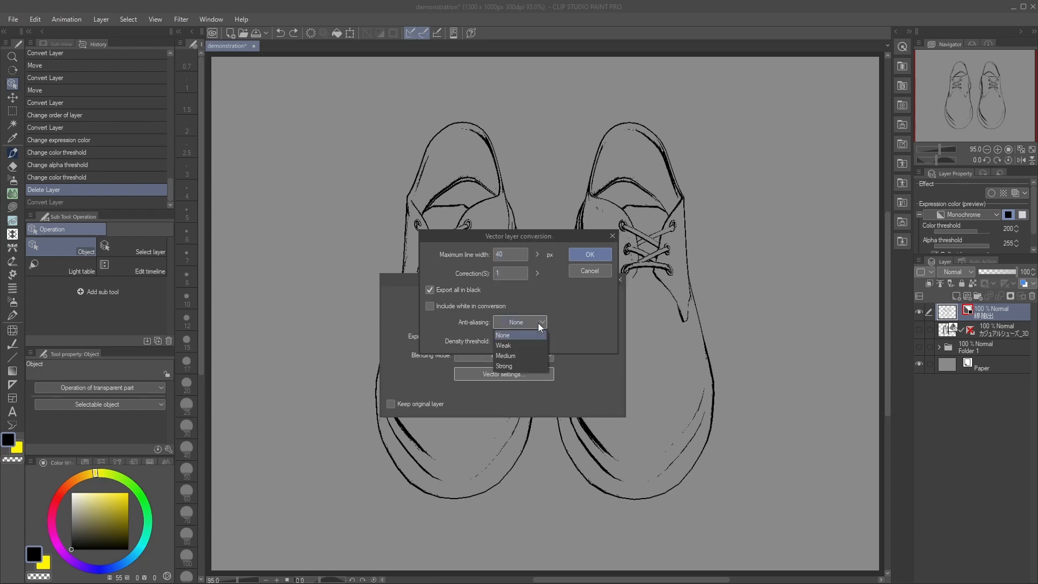
pyautogui.click(527, 341)
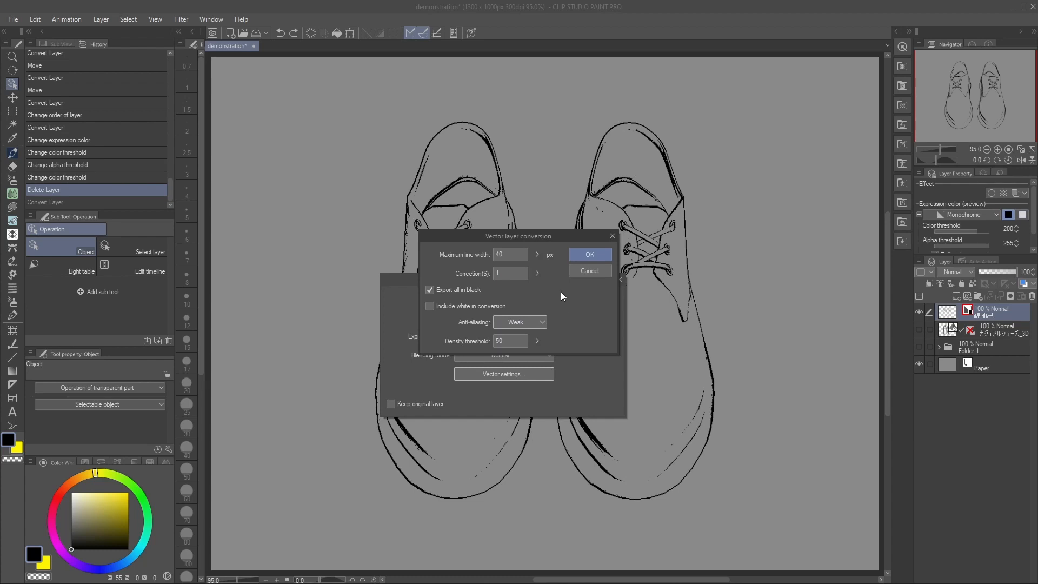
pyautogui.click(537, 255)
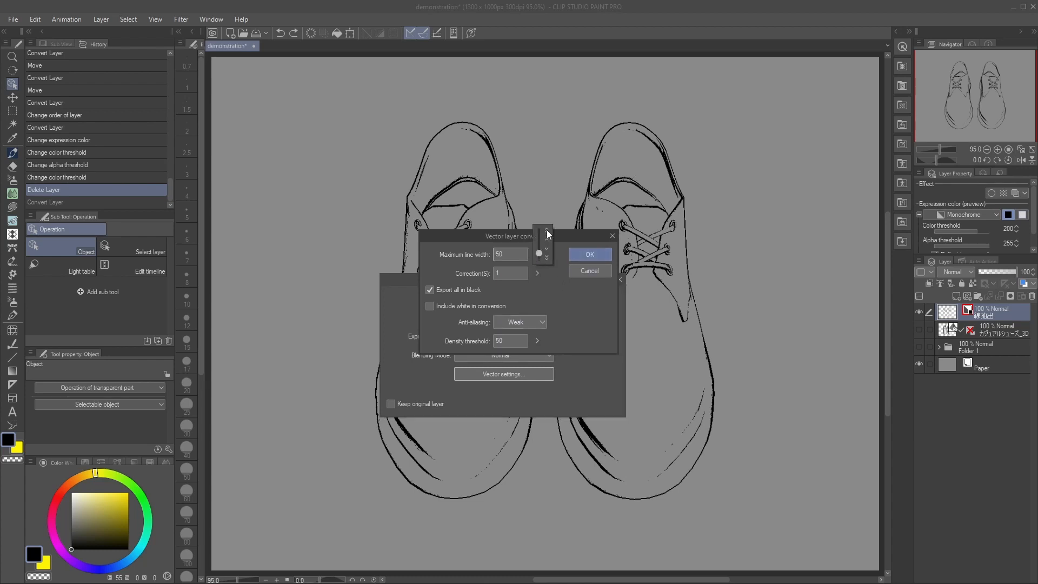
pyautogui.click(592, 254)
pyautogui.click(603, 296)
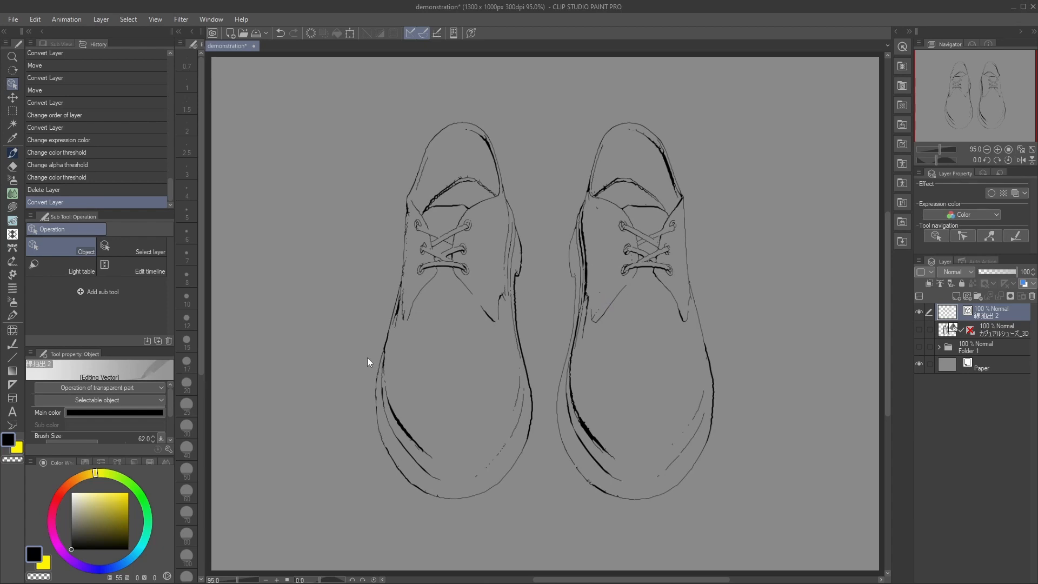
pyautogui.click(453, 187)
pyautogui.click(433, 202)
pyautogui.click(466, 248)
# Use Simplify vector line at brush size 20 over the curved tongue lines of both shoes.
pyautogui.click(12, 344)
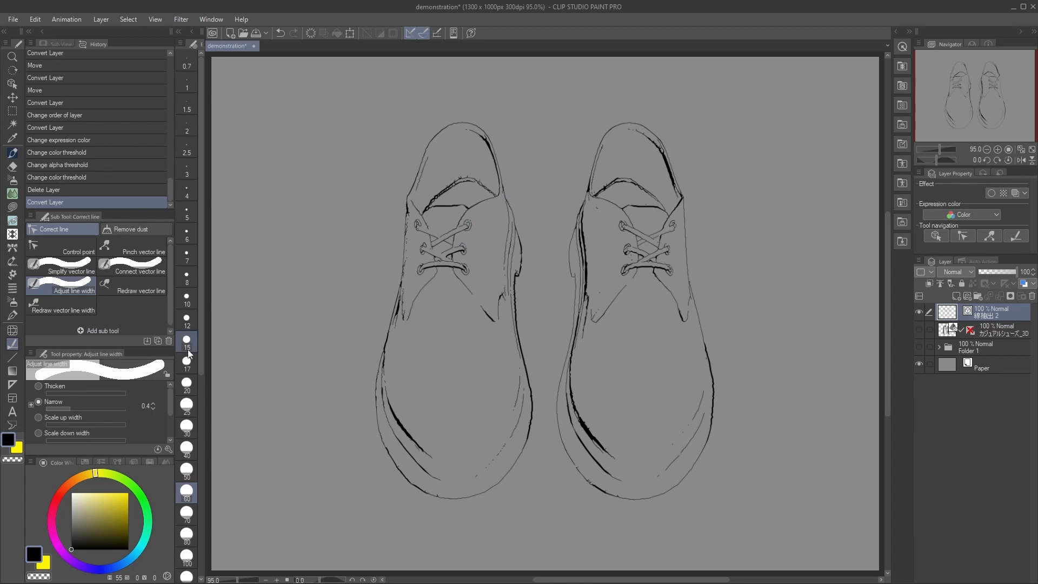
pyautogui.click(83, 273)
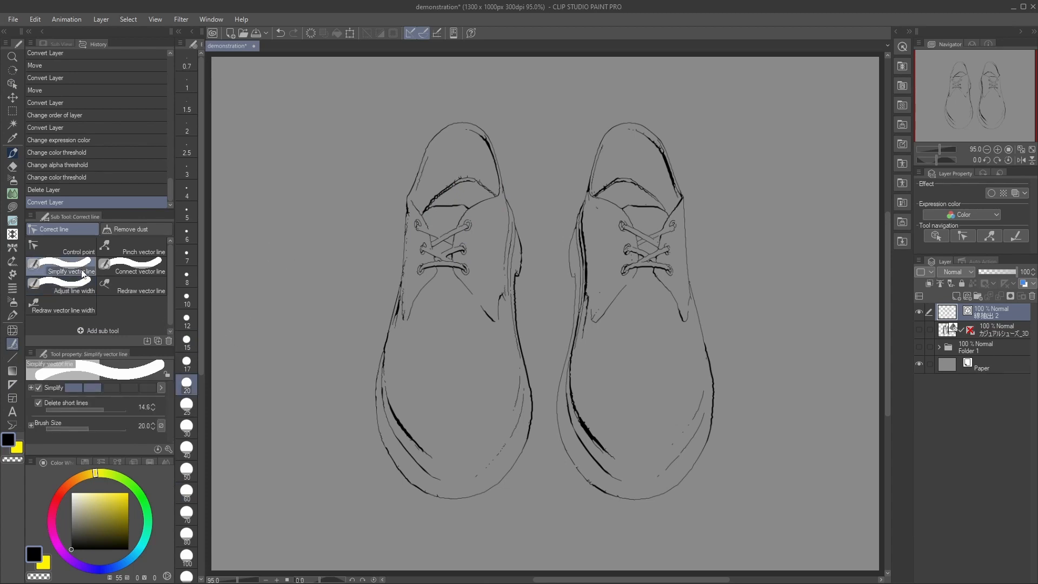
pyautogui.scroll(3, 469, 161)
pyautogui.moveTo(460, 191); pyautogui.dragTo(401, 231)
pyautogui.moveTo(726, 195); pyautogui.dragTo(777, 198)
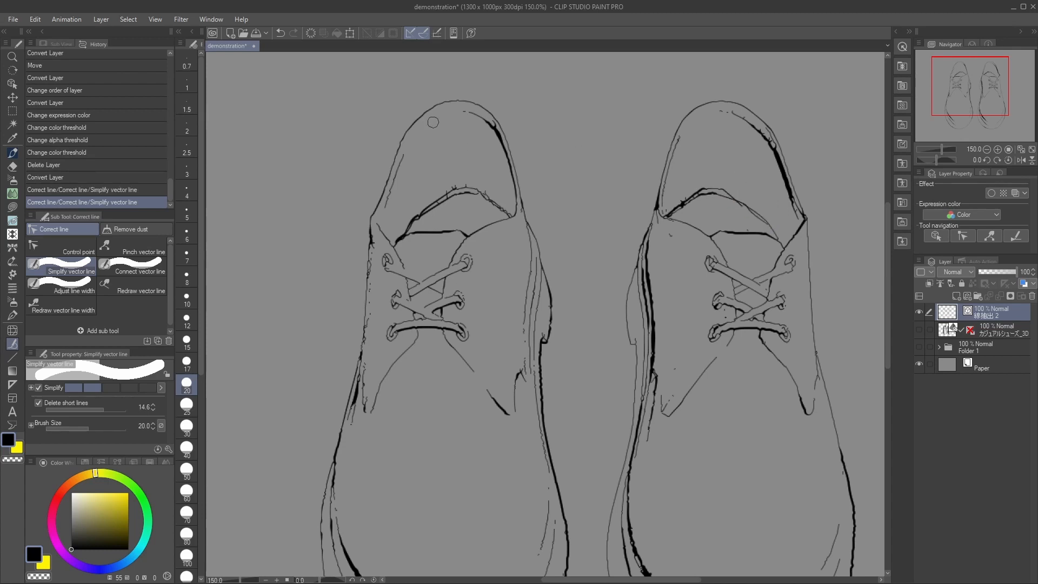
# Simplify the vector lines along the left shoe's side, eyelets and tongue and on the right shoe's lower flap.
pyautogui.moveTo(375, 250); pyautogui.dragTo(371, 279)
pyautogui.moveTo(372, 280); pyautogui.dragTo(363, 411)
pyautogui.click(522, 382)
pyautogui.click(665, 363)
pyautogui.click(691, 389)
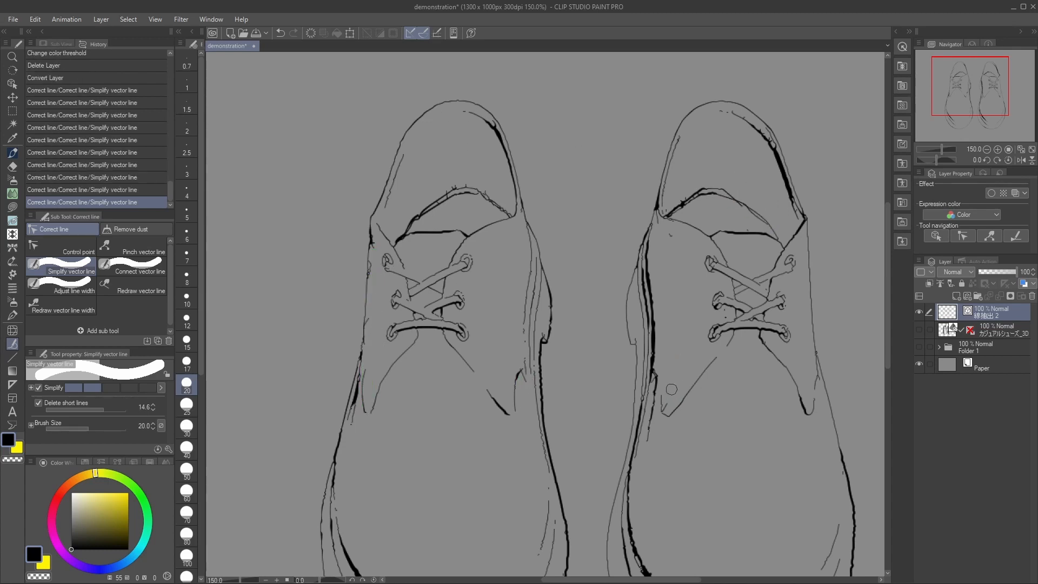
pyautogui.moveTo(401, 272); pyautogui.dragTo(379, 257)
pyautogui.moveTo(444, 196)
pyautogui.mouseDown()
pyautogui.moveTo(436, 204)
pyautogui.moveTo(465, 187)
pyautogui.moveTo(506, 215)
pyautogui.mouseUp()
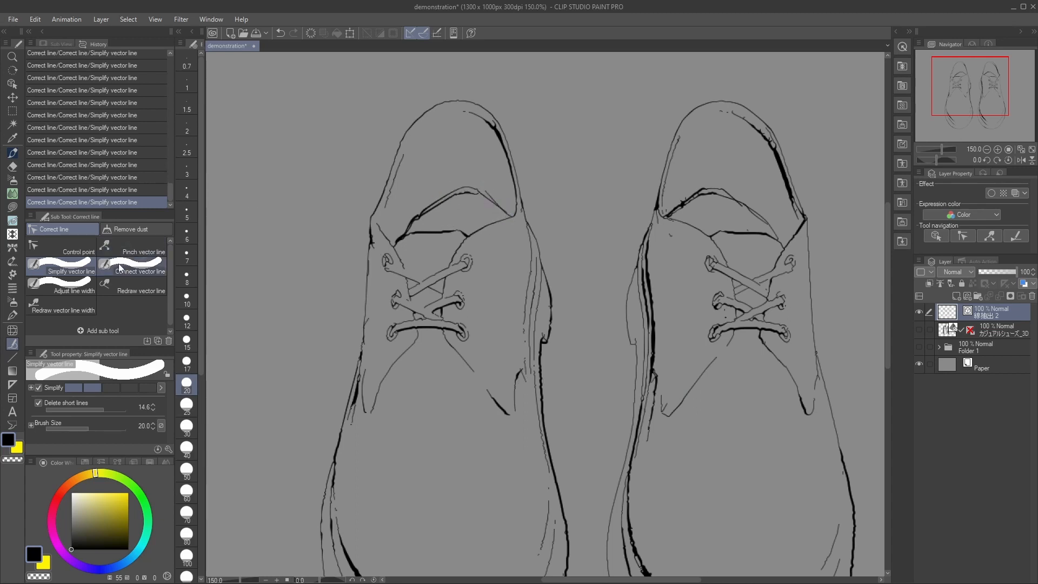
# Smooth the curved line above the left shoe's laces with Redraw vector line, undoing the misdrawn strokes.
pyautogui.click(131, 286)
pyautogui.moveTo(475, 189); pyautogui.dragTo(507, 214)
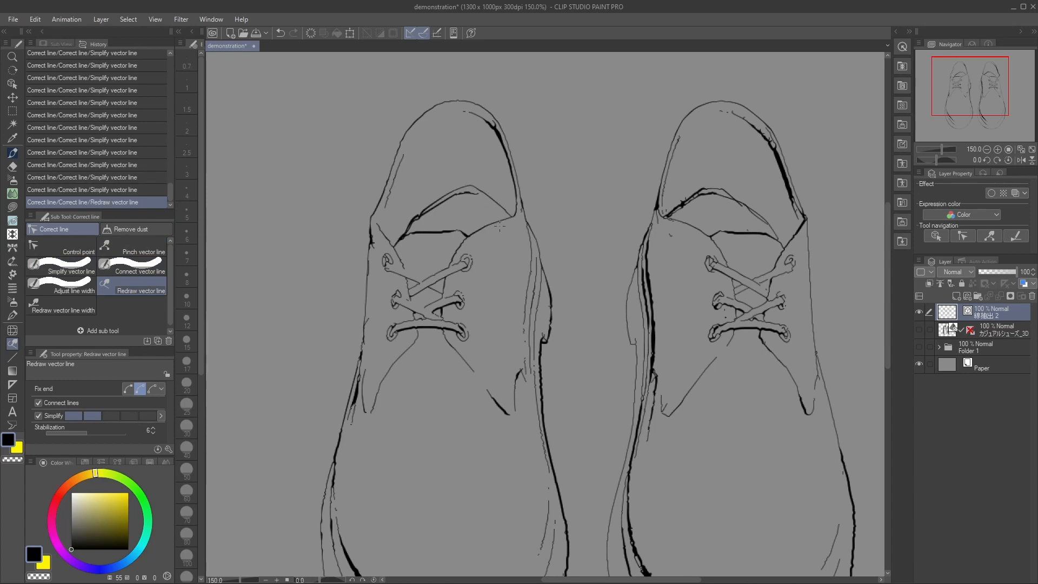
pyautogui.moveTo(424, 210); pyautogui.dragTo(471, 189)
pyautogui.hotkey('ctrl', 'z')
pyautogui.hotkey('ctrl', 'z')
pyautogui.moveTo(404, 234); pyautogui.dragTo(471, 189)
pyautogui.hotkey('ctrl', 'z')
pyautogui.moveTo(399, 239); pyautogui.dragTo(417, 217)
pyautogui.moveTo(476, 191); pyautogui.dragTo(511, 216)
pyautogui.hotkey('ctrl', 'z')
pyautogui.moveTo(411, 225)
pyautogui.mouseDown()
pyautogui.moveTo(520, 220)
pyautogui.moveTo(418, 217)
pyautogui.mouseUp()
pyautogui.hotkey('ctrl', 'z')
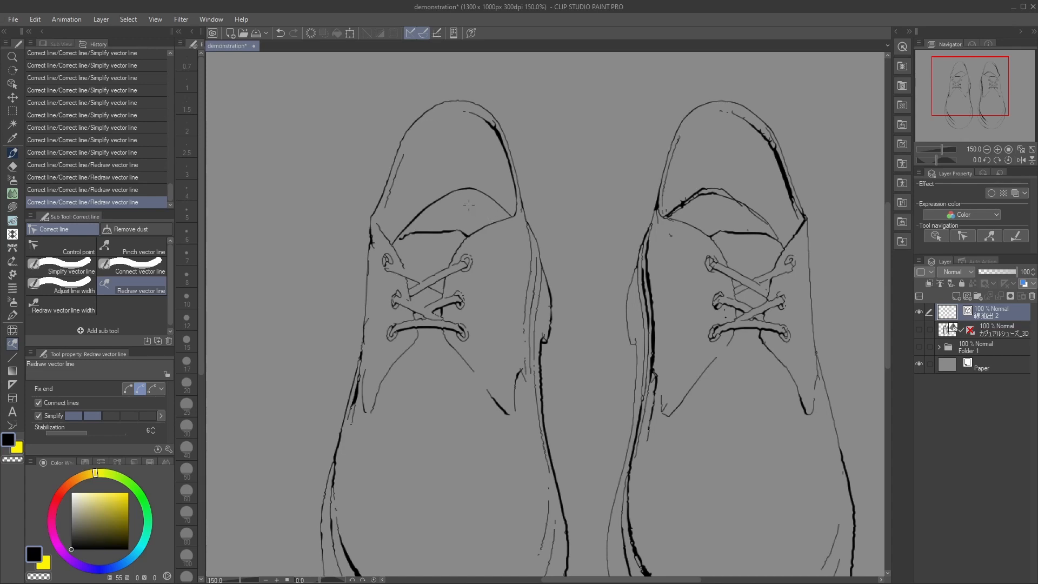
# Change the brush shape of all the shoe vector lines to Dashed line.
pyautogui.hotkey('ctrl', '0')
pyautogui.press('o')
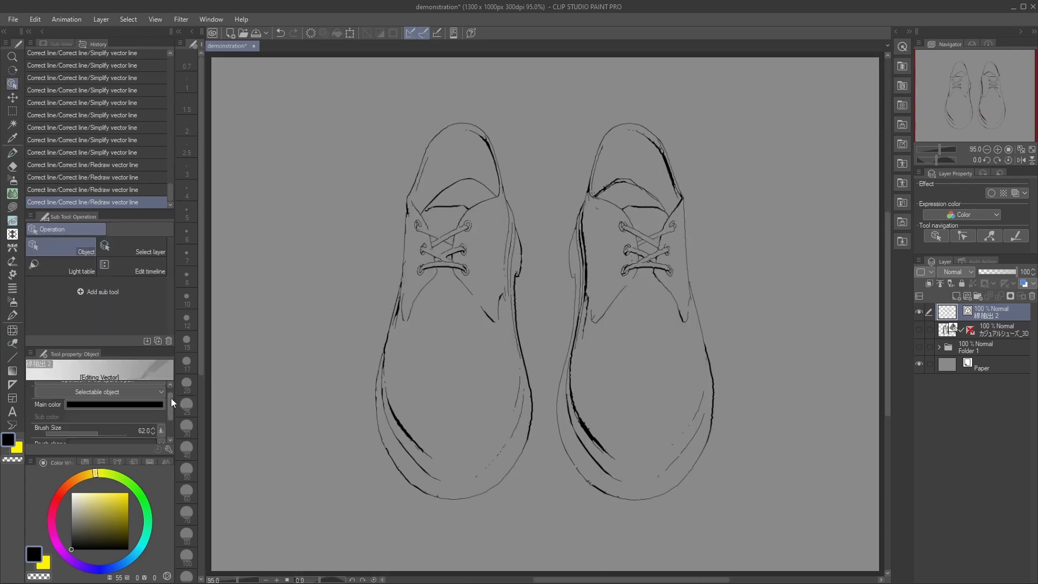
pyautogui.moveTo(171, 398); pyautogui.dragTo(172, 413)
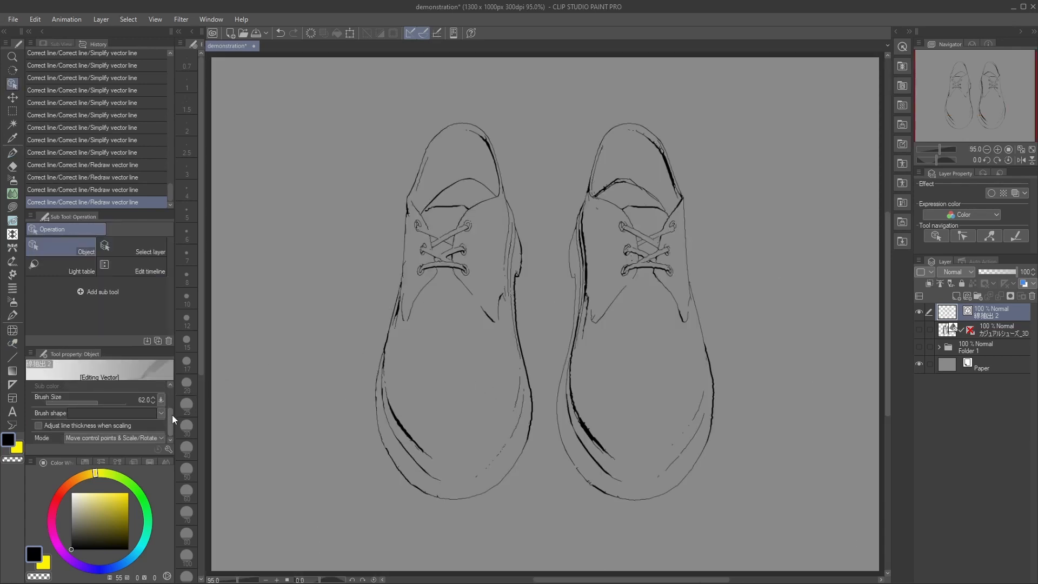
pyautogui.click(160, 414)
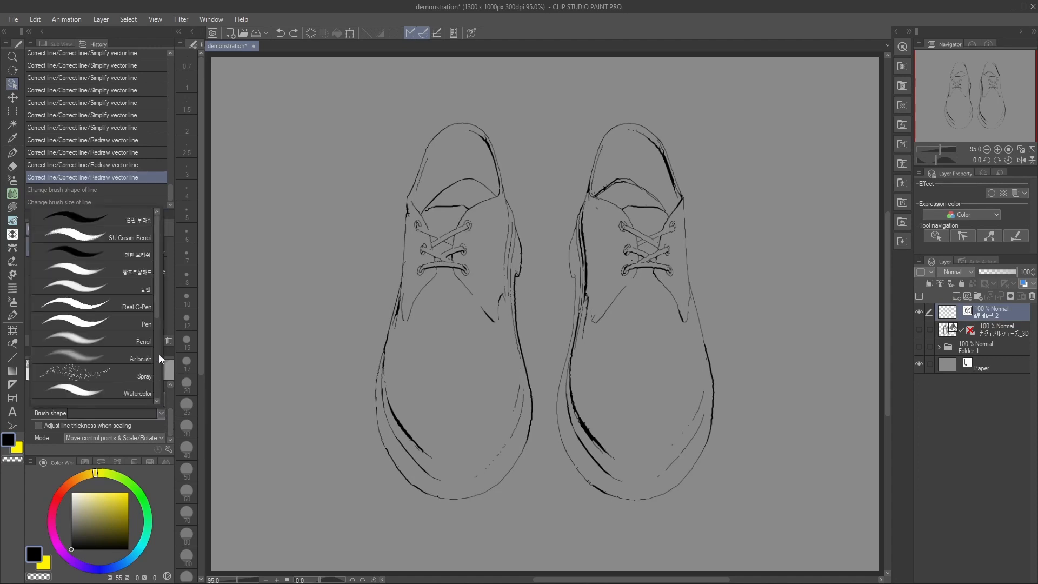
pyautogui.scroll(-2, 155, 326)
pyautogui.scroll(-3, 154, 340)
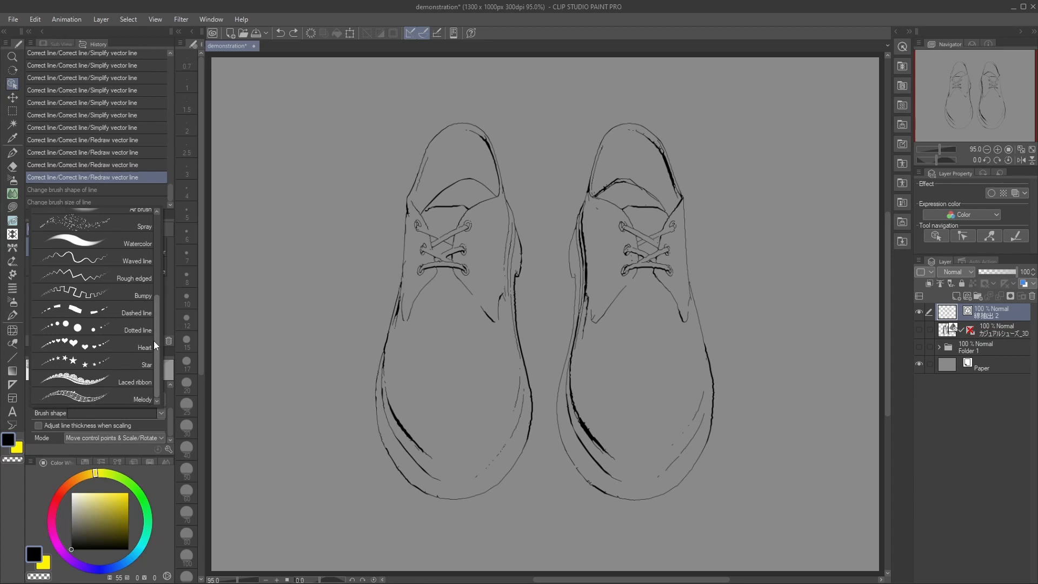
pyautogui.click(141, 314)
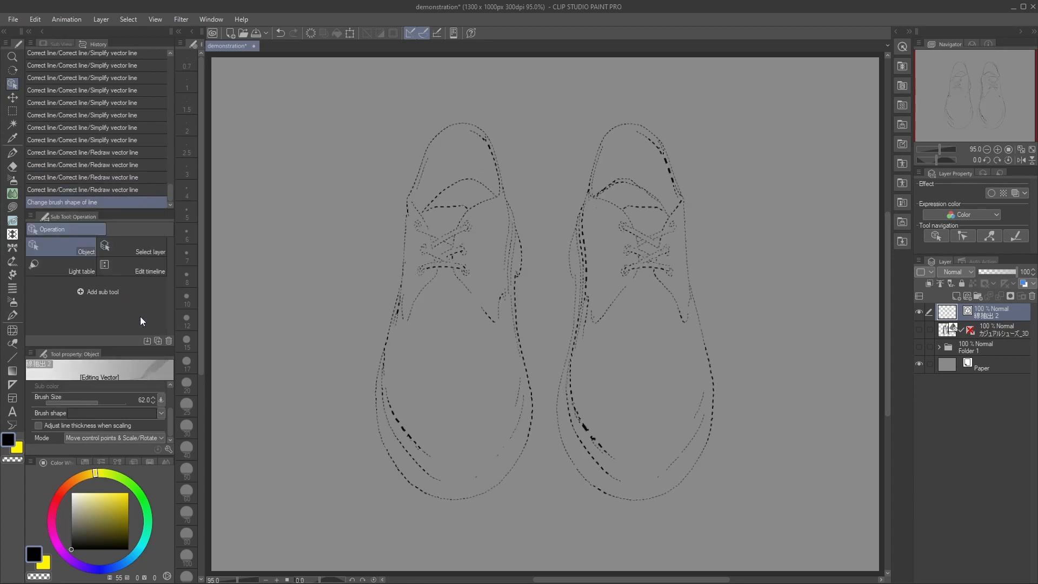
# Register the brush shape of the 筆圧弱い人のペン-軟 pen as a preset and apply it to the shoe vector lines.
pyautogui.press('p')
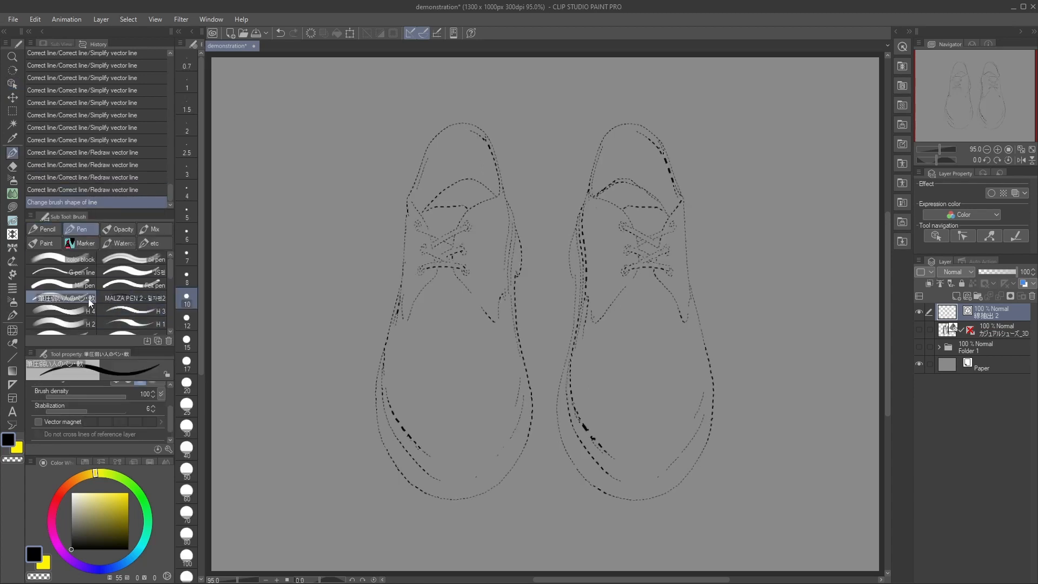
pyautogui.click(168, 449)
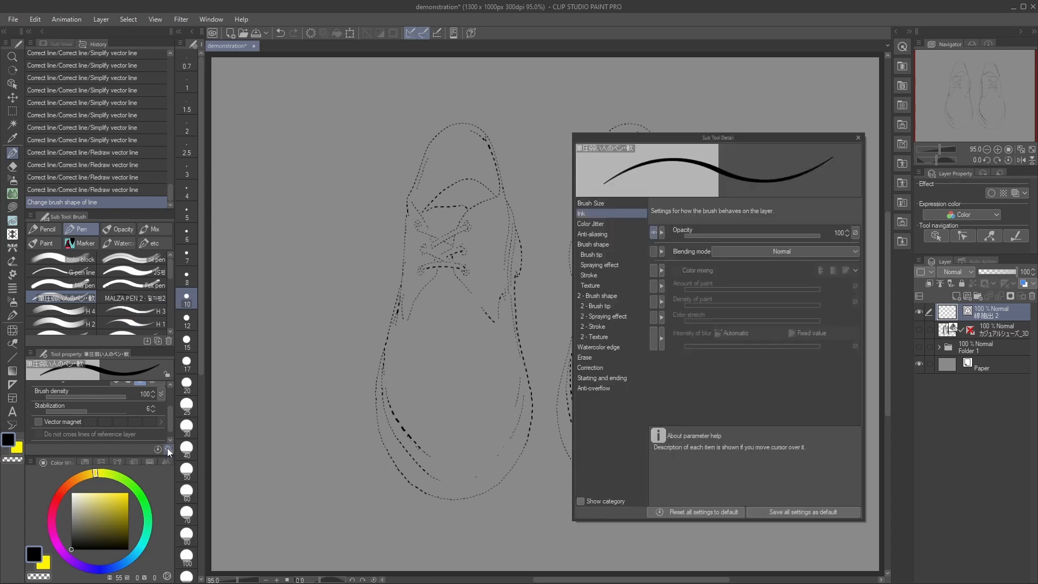
pyautogui.click(616, 245)
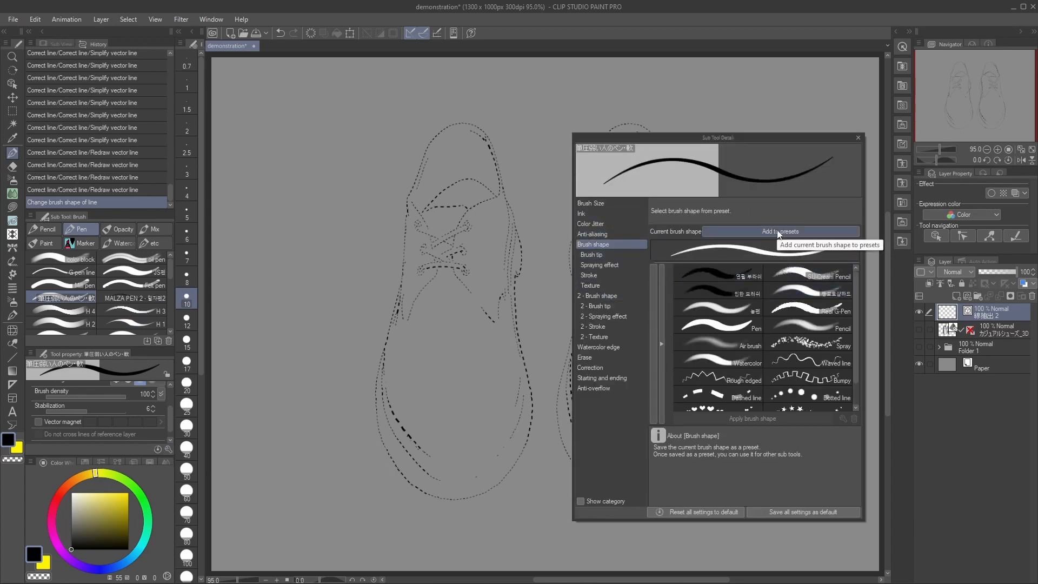
pyautogui.click(760, 234)
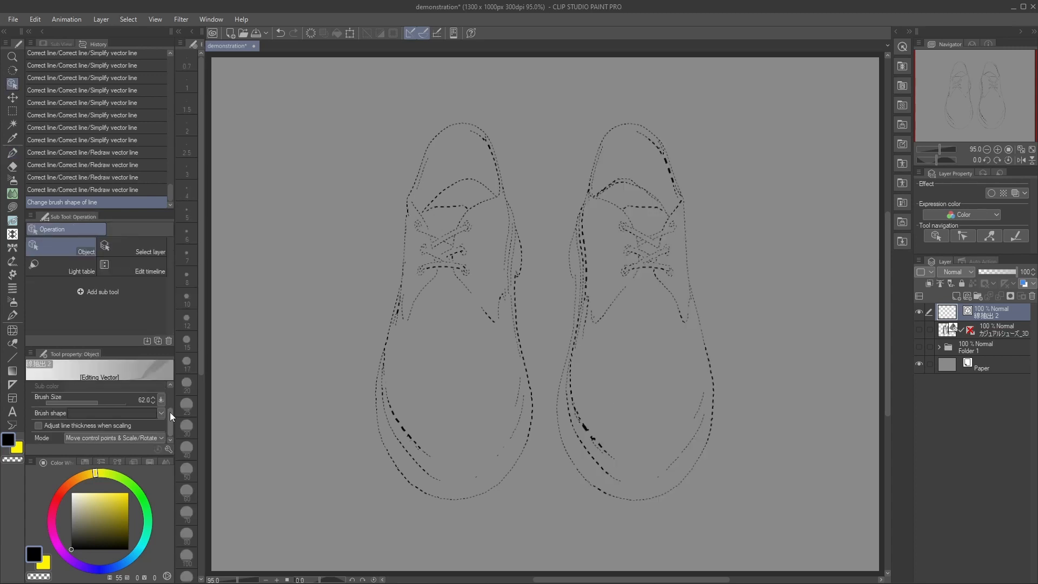
pyautogui.click(161, 413)
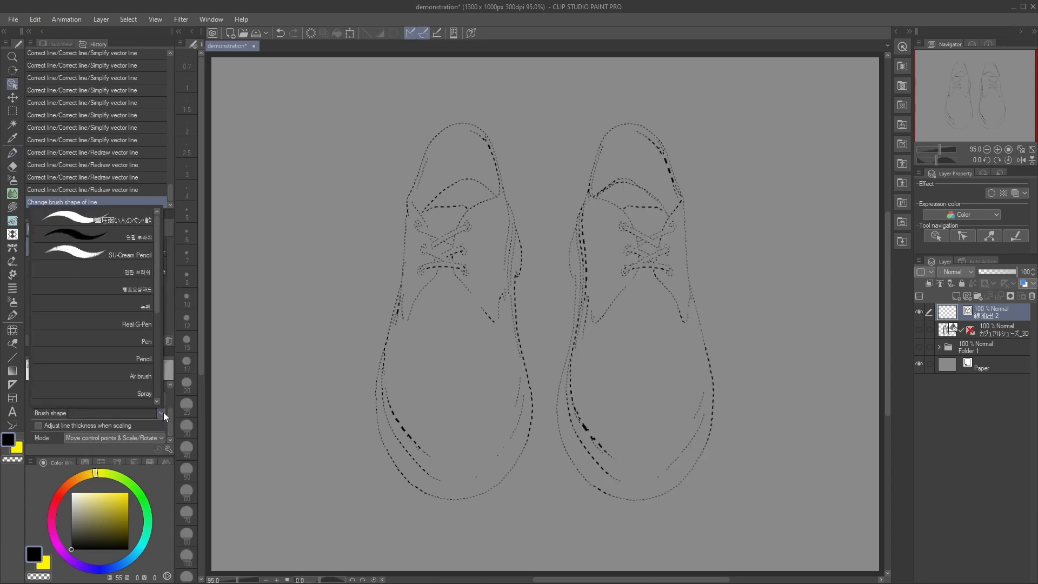
pyautogui.click(115, 215)
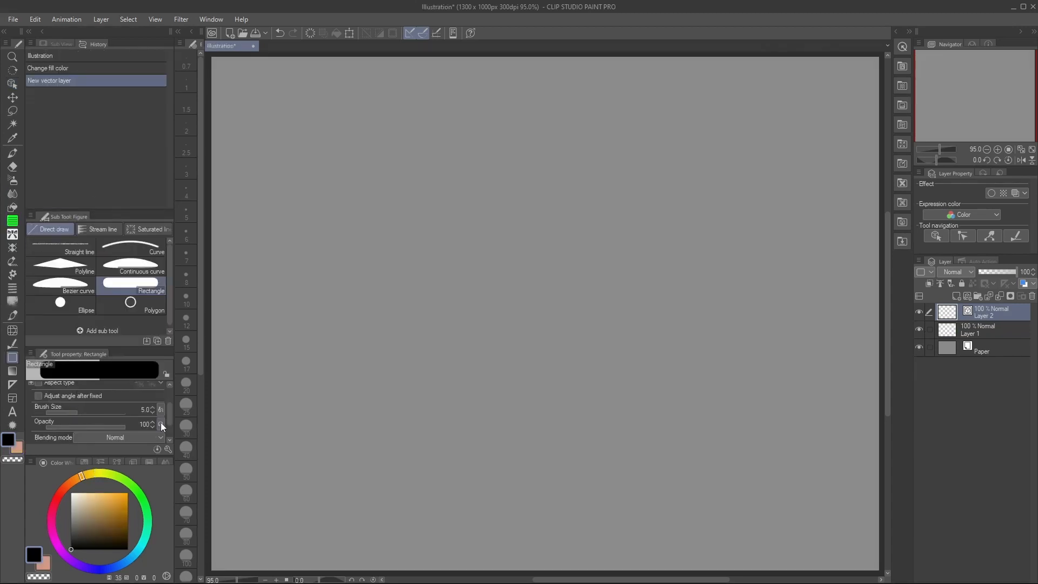
# Draw a wide rectangle across the middle of the blank canvas using the Real G-Pen brush shape.
pyautogui.scroll(-2, 161, 423)
pyautogui.click(160, 438)
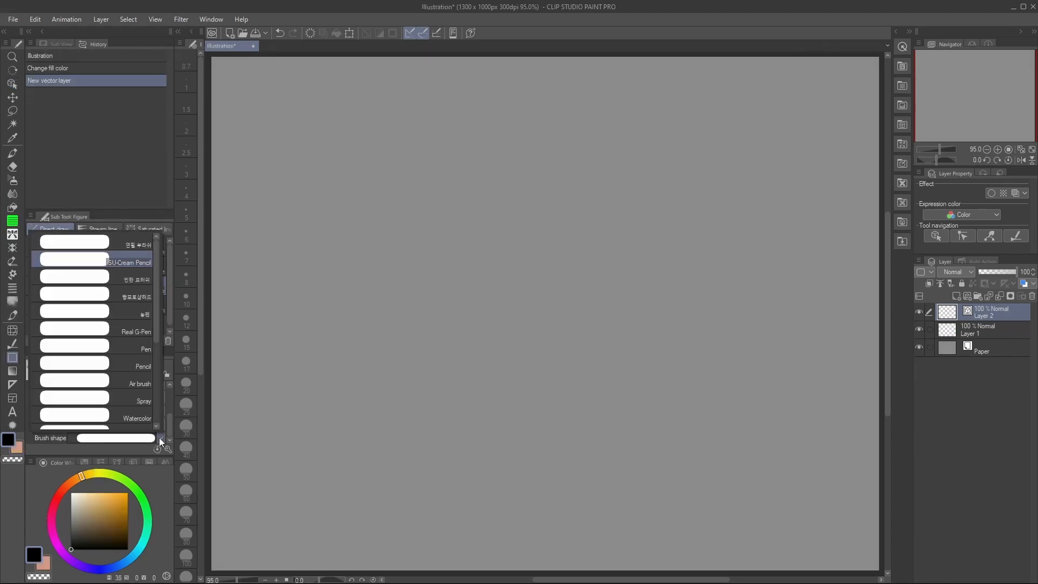
pyautogui.click(137, 331)
pyautogui.moveTo(345, 185); pyautogui.dragTo(754, 378)
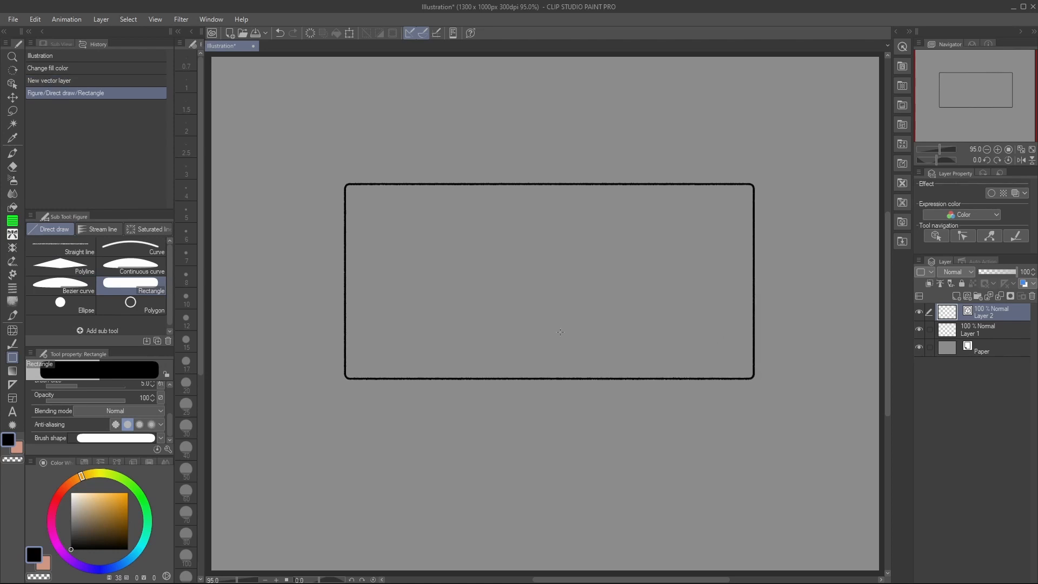
# Draw three more overlapping rectangles at the canvas's lower left, lower right and upper left, choosing another brush shape for each.
pyautogui.click(160, 437)
pyautogui.click(151, 425)
pyautogui.moveTo(277, 306)
pyautogui.mouseDown()
pyautogui.moveTo(661, 489)
pyautogui.moveTo(522, 510)
pyautogui.mouseUp()
pyautogui.click(159, 437)
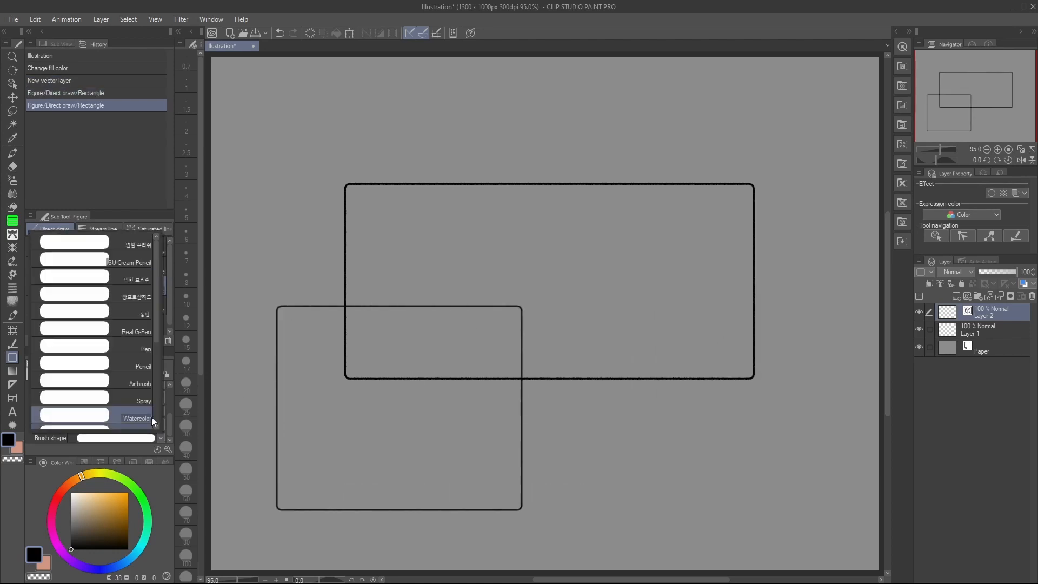
pyautogui.click(151, 417)
pyautogui.moveTo(498, 253); pyautogui.dragTo(826, 469)
pyautogui.click(160, 438)
pyautogui.click(124, 364)
pyautogui.moveTo(288, 83); pyautogui.dragTo(511, 278)
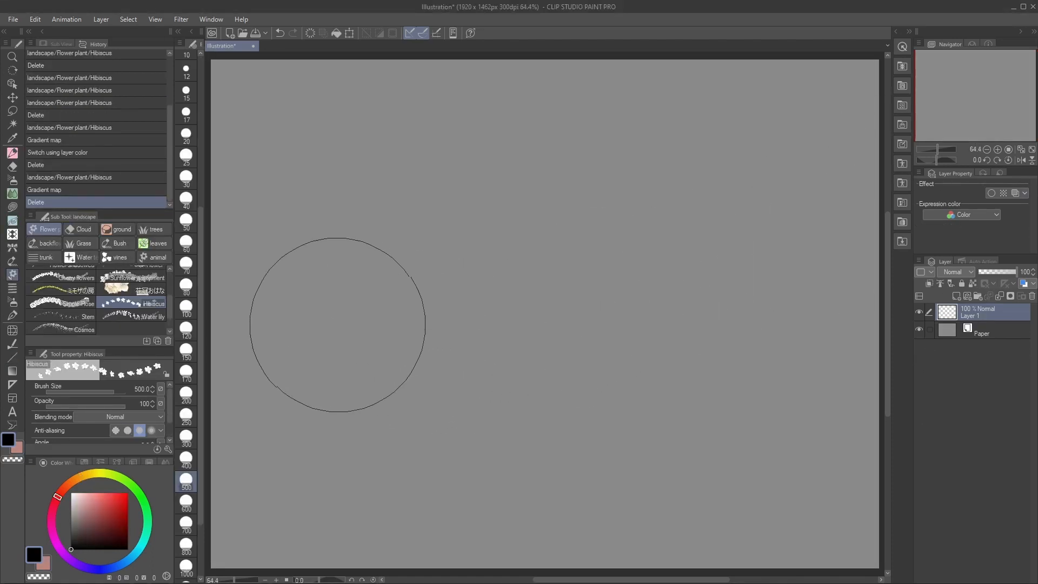
# Paint a row of flowers across the canvas with the Hibiscus brush at size 500 and open the Gradient map correction.
pyautogui.moveTo(336, 324)
pyautogui.mouseDown()
pyautogui.moveTo(337, 257)
pyautogui.moveTo(486, 265)
pyautogui.moveTo(603, 353)
pyautogui.mouseUp()
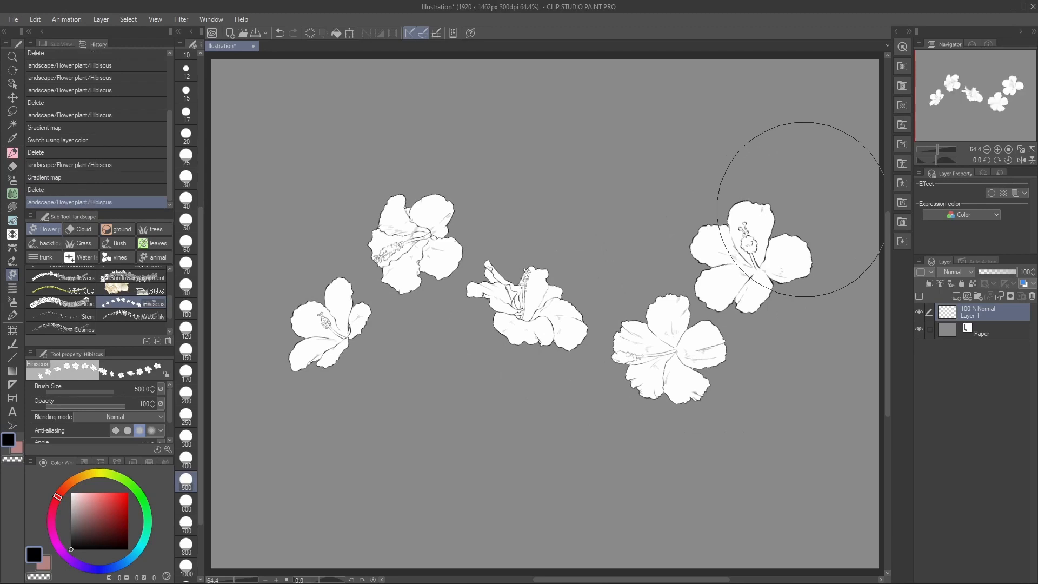
pyautogui.click(36, 19)
pyautogui.moveTo(129, 260)
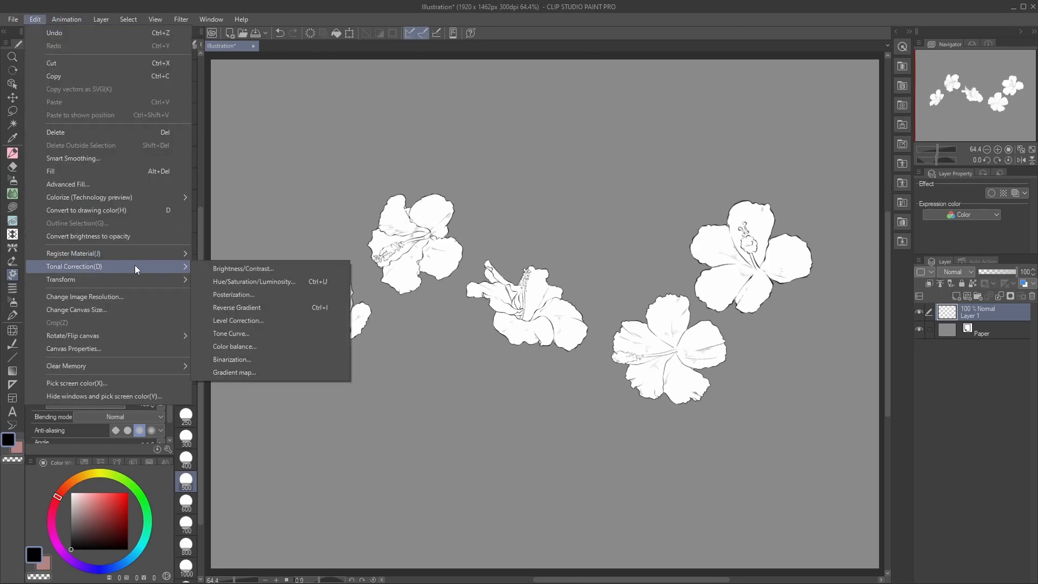
pyautogui.click(274, 371)
# Recolor the gradient map's white end node to a dusty pink, HSV 0, 30, 82, and apply the map to the flowers.
pyautogui.click(233, 68)
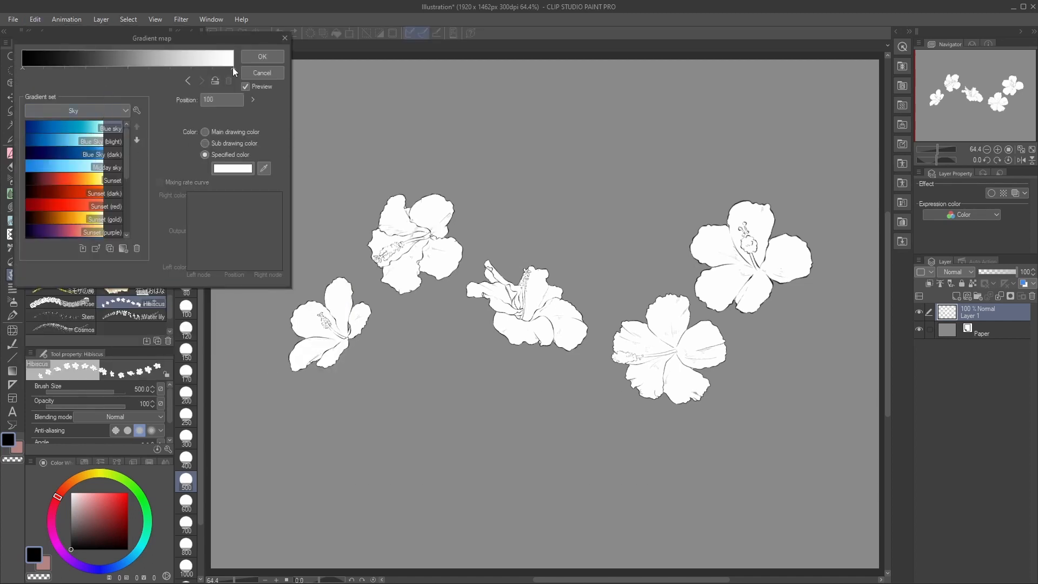
pyautogui.click(246, 168)
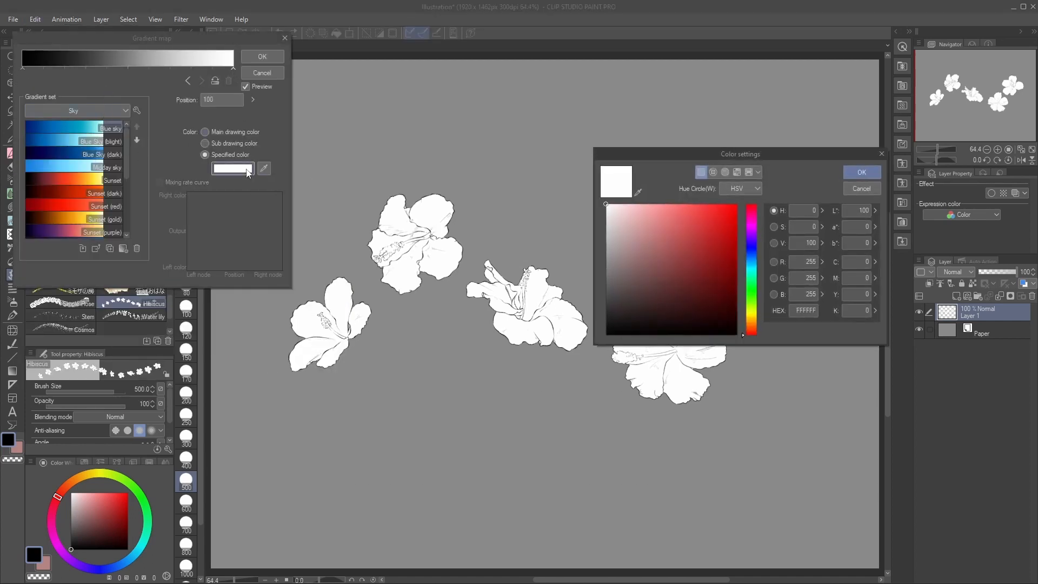
pyautogui.click(647, 221)
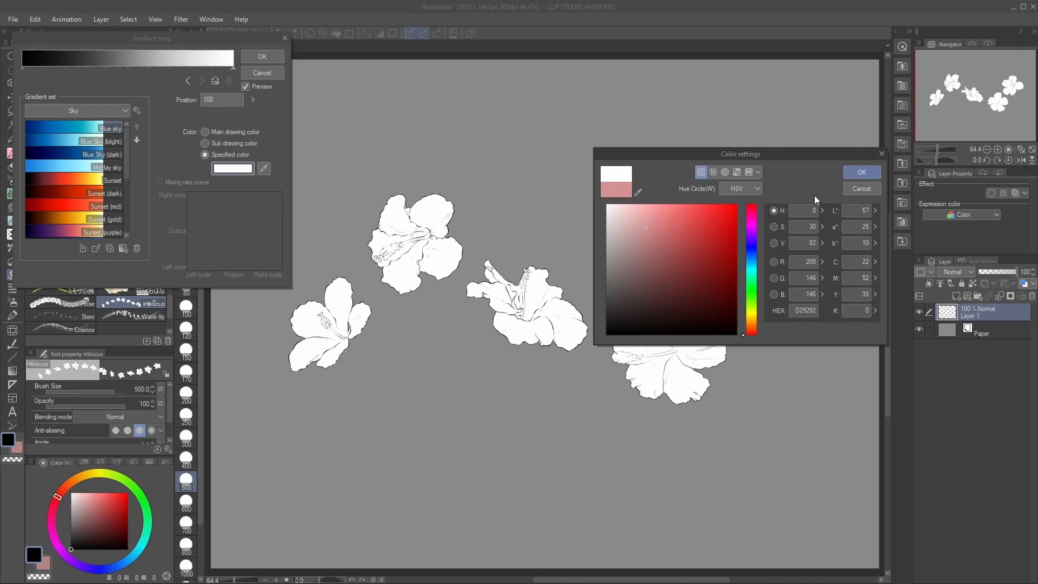
pyautogui.click(862, 172)
pyautogui.click(270, 60)
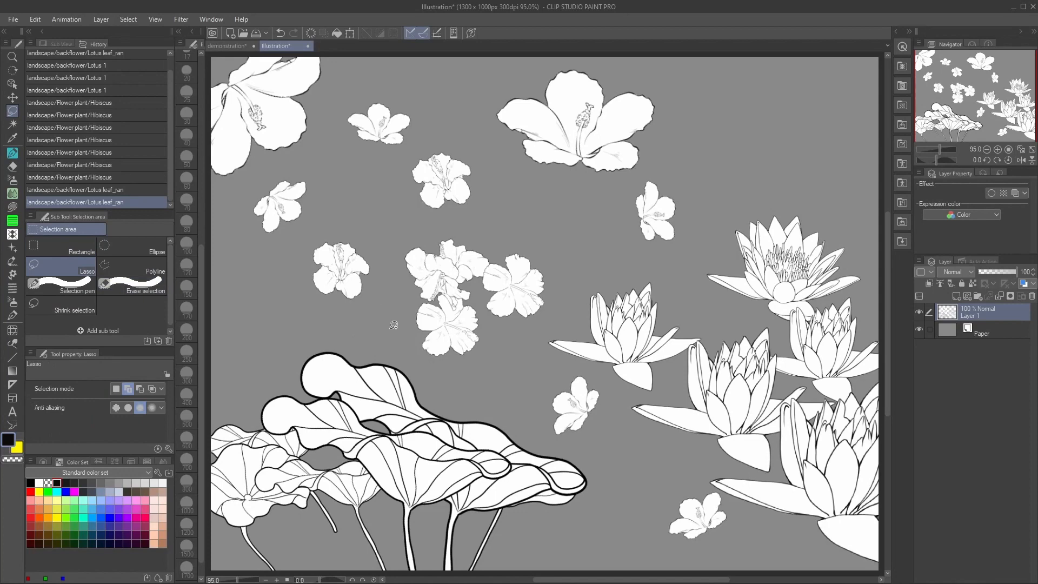
# Lasso the lotus leaves at the canvas's lower left and open a gradient map correction with its white end node selected.
pyautogui.moveTo(485, 398)
pyautogui.mouseDown()
pyautogui.moveTo(228, 400)
pyautogui.moveTo(213, 434)
pyautogui.moveTo(224, 517)
pyautogui.moveTo(375, 573)
pyautogui.moveTo(651, 412)
pyautogui.moveTo(530, 349)
pyautogui.mouseUp()
pyautogui.click(35, 19)
pyautogui.moveTo(162, 266)
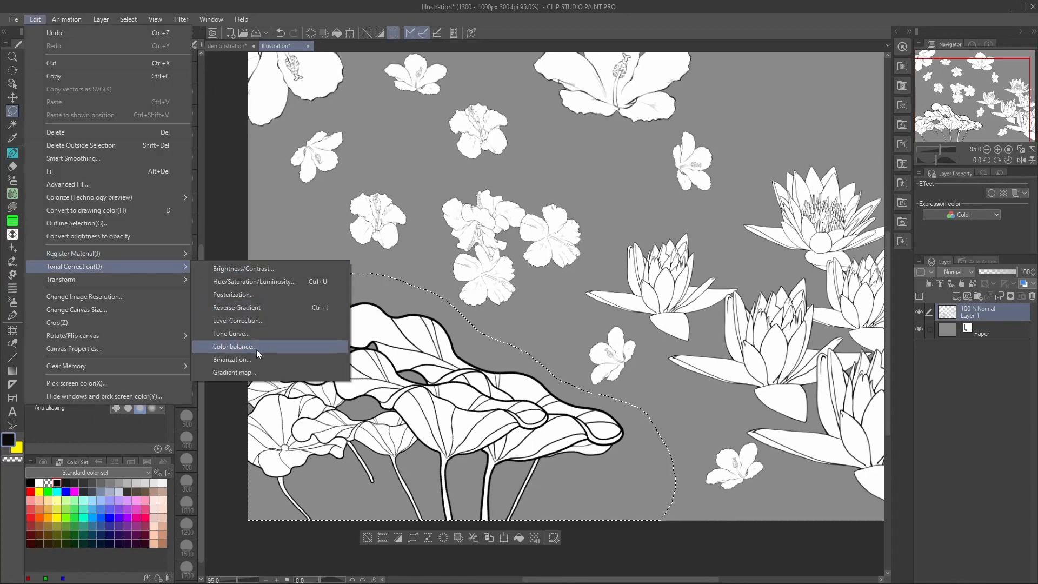
pyautogui.click(254, 371)
pyautogui.click(233, 68)
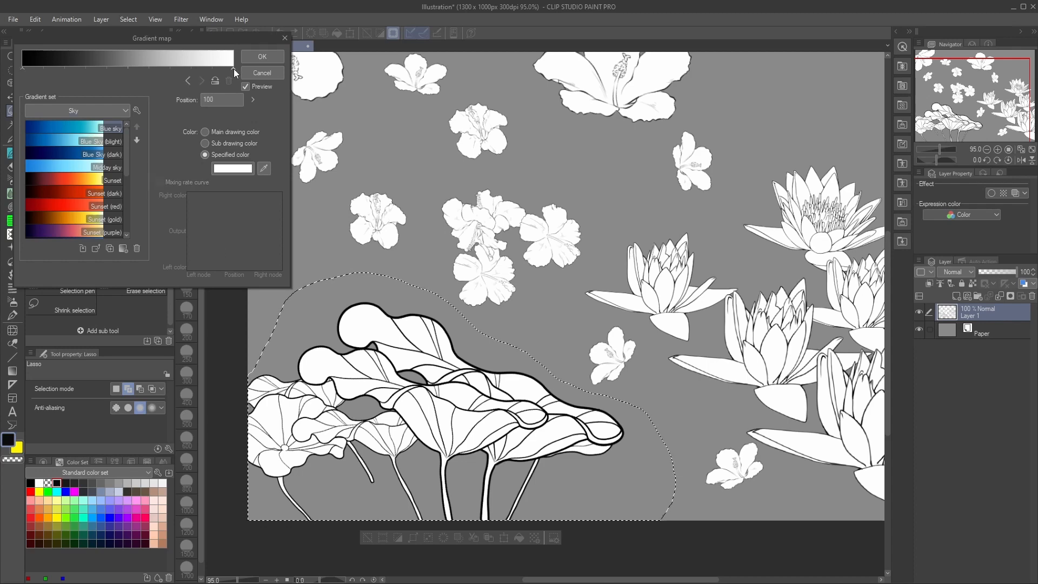
# Set the gradient map's white end node to green 659933 from the standard color set and apply it to the lotus leaves.
pyautogui.click(233, 168)
pyautogui.click(752, 316)
pyautogui.click(713, 172)
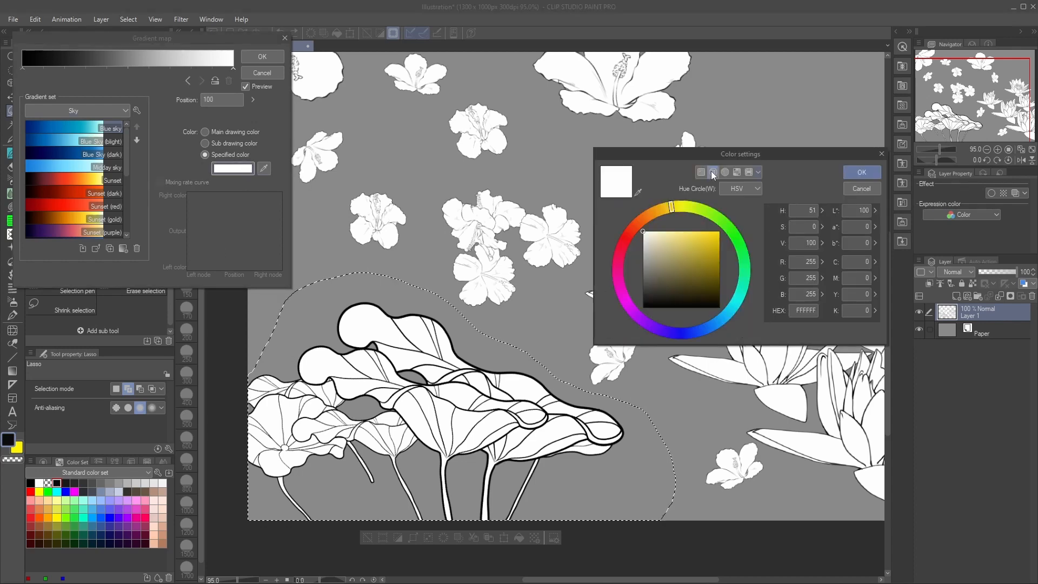
pyautogui.click(736, 171)
pyautogui.click(695, 294)
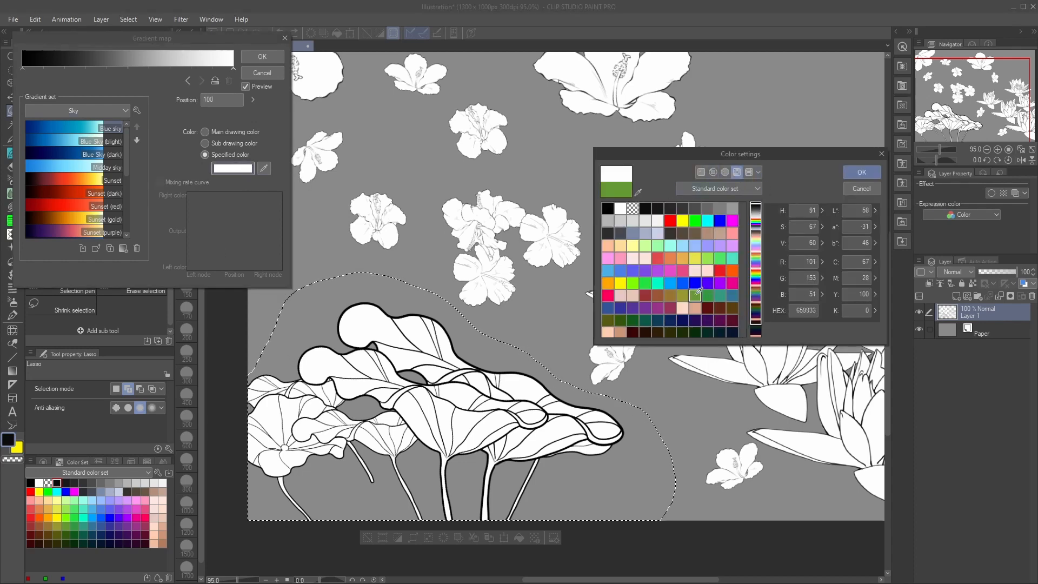
pyautogui.click(862, 172)
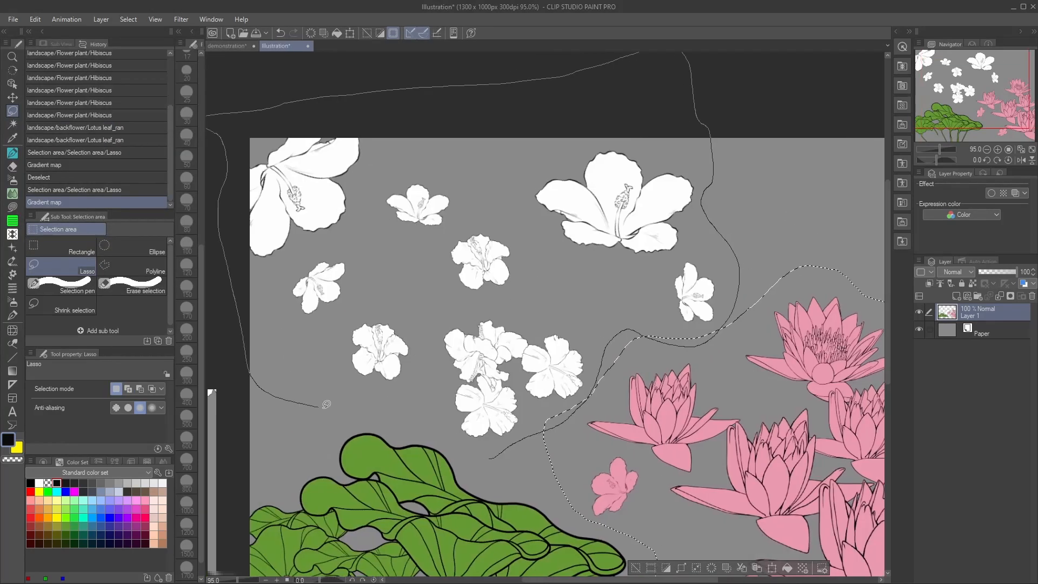
# Recolor the lassoed white hibiscus flowers cream by changing the white end node of a gradient map.
pyautogui.click(36, 19)
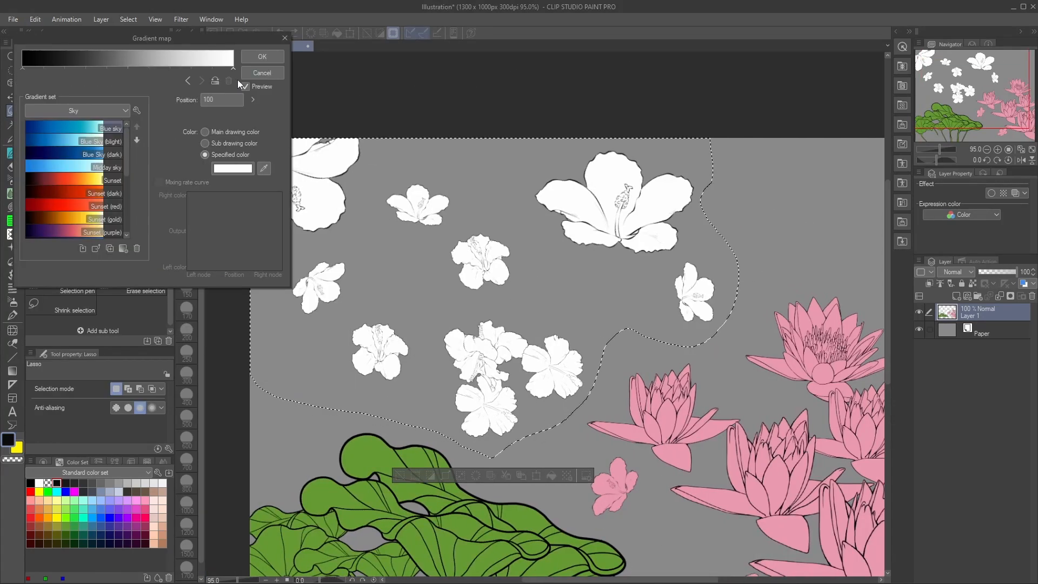
pyautogui.click(232, 168)
pyautogui.click(321, 124)
pyautogui.click(560, 91)
pyautogui.click(262, 56)
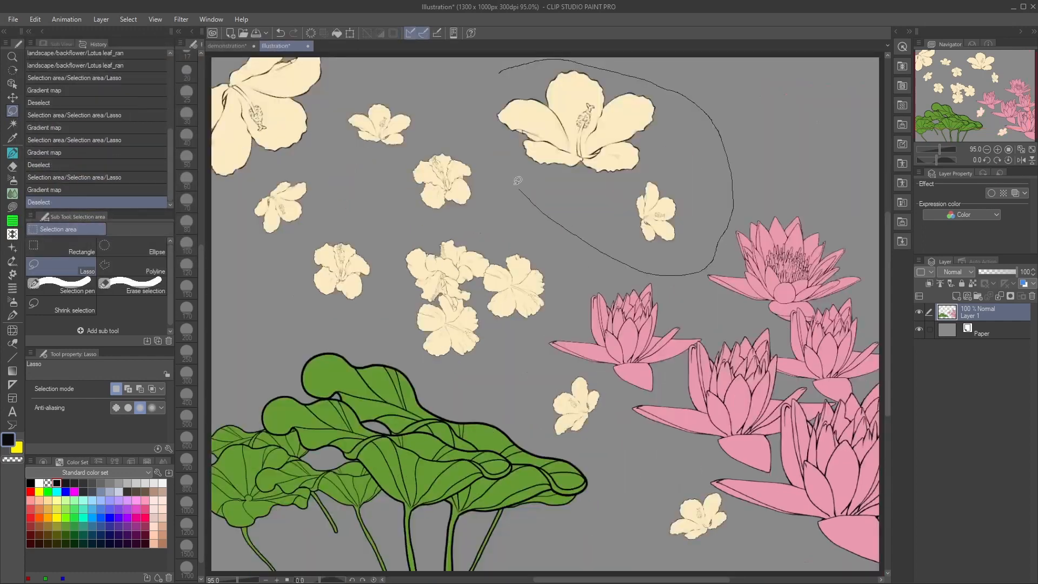
# Lasso the two hibiscus flowers at the canvas's upper right, adjust them with the Hue/Saturation/Luminosity correction, and deselect.
pyautogui.moveTo(518, 181); pyautogui.dragTo(453, 73)
pyautogui.click(35, 19)
pyautogui.moveTo(174, 263)
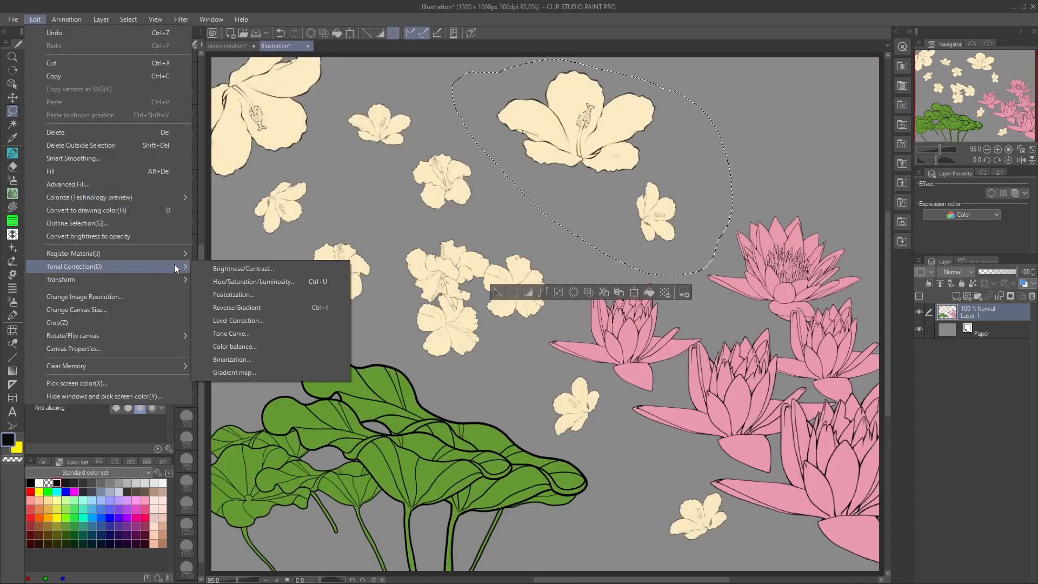
pyautogui.click(244, 280)
pyautogui.moveTo(147, 194); pyautogui.dragTo(200, 196)
pyautogui.press('Return')
pyautogui.hotkey('ctrl', 'd')
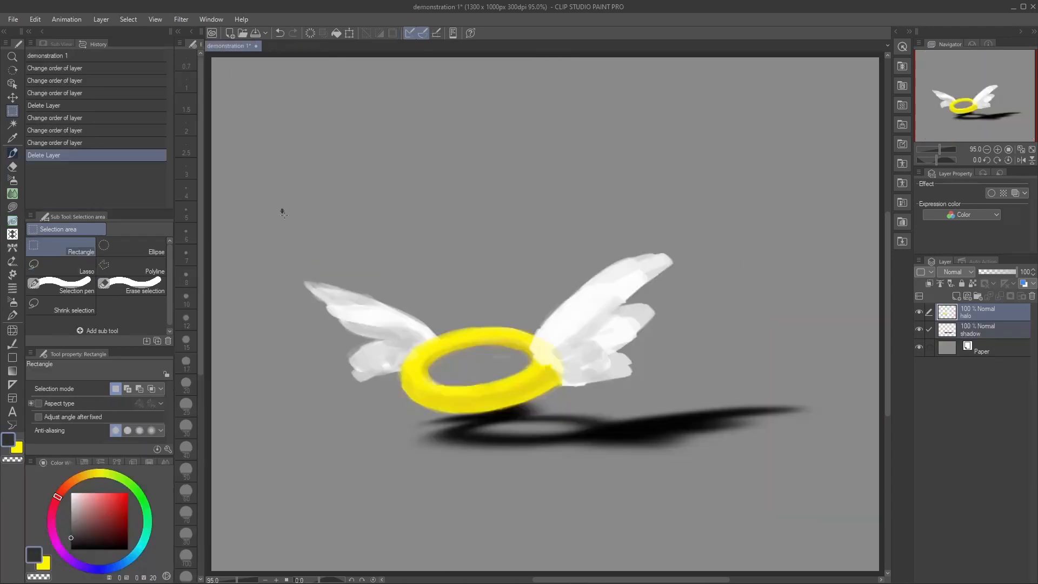
# Enclose the winged halo and its shadow in a rectangular selection and shift the selection outline slightly.
pyautogui.moveTo(281, 209); pyautogui.dragTo(829, 494)
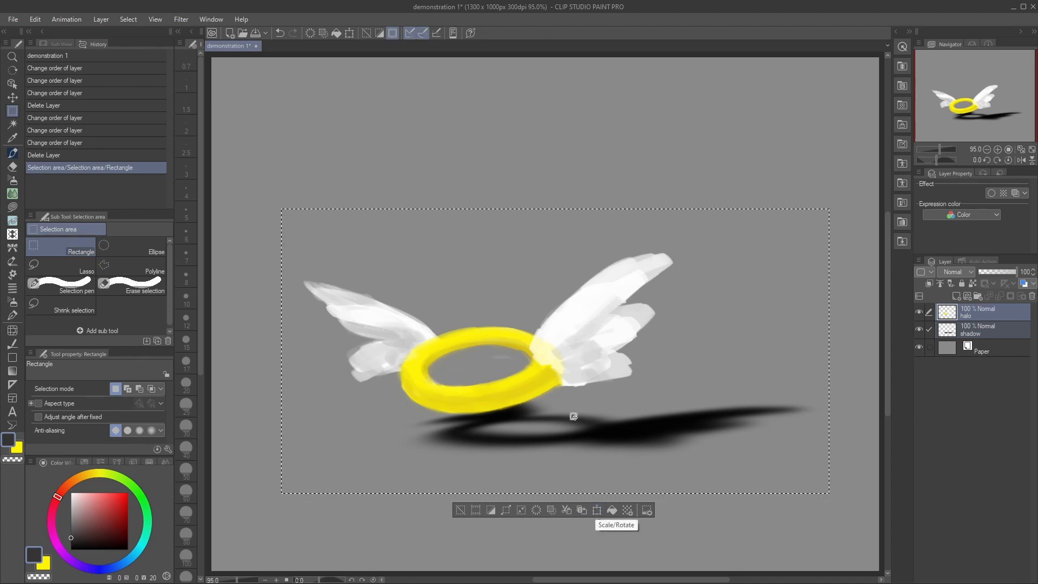
pyautogui.moveTo(566, 399)
pyautogui.mouseDown()
pyautogui.moveTo(584, 369)
pyautogui.moveTo(492, 366)
pyautogui.moveTo(573, 400)
pyautogui.moveTo(579, 393)
pyautogui.moveTo(561, 390)
pyautogui.mouseUp()
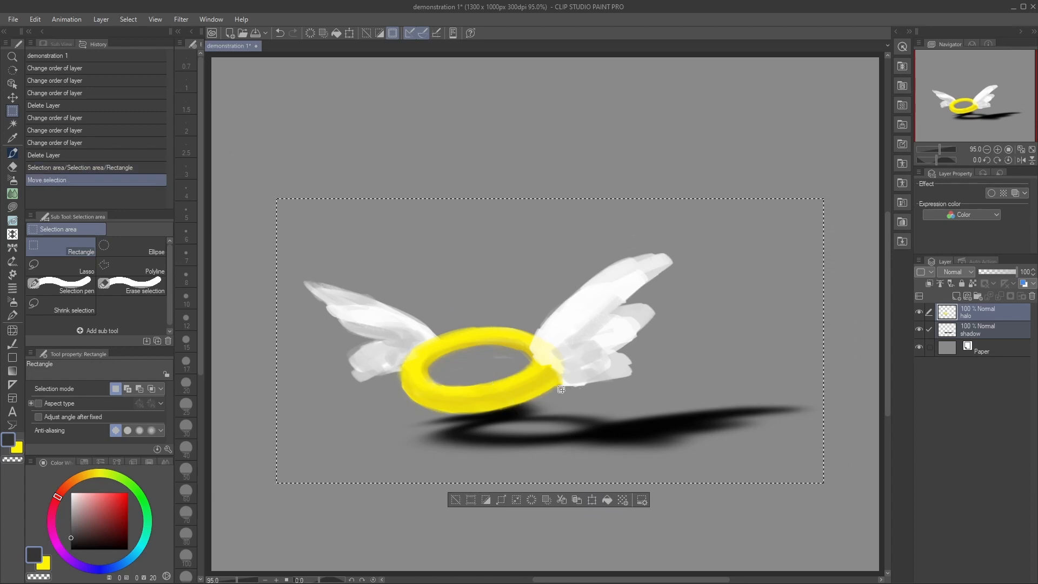
pyautogui.moveTo(586, 375); pyautogui.dragTo(600, 366)
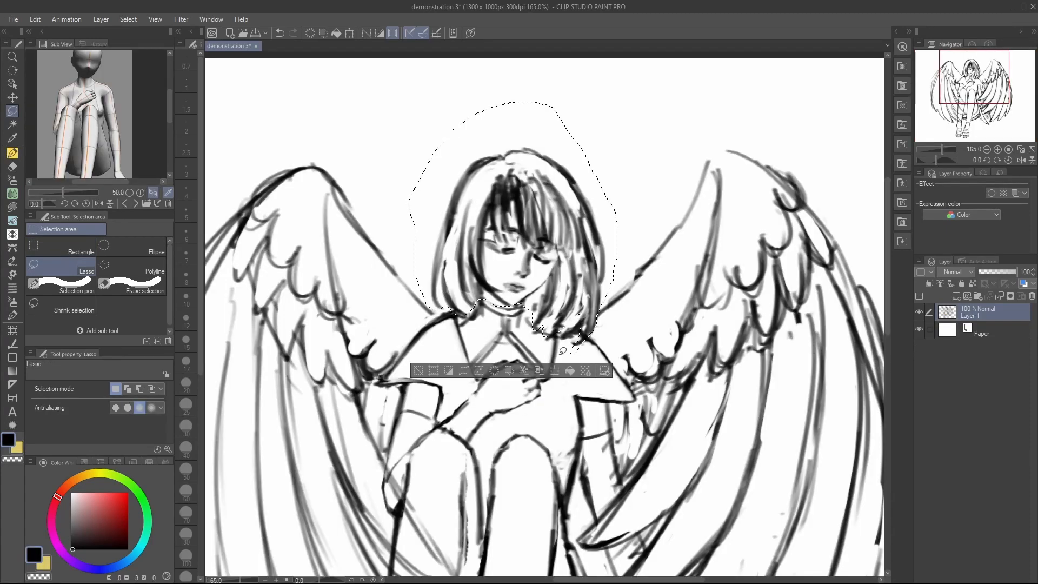
pyautogui.click(556, 367)
pyautogui.moveTo(638, 251)
pyautogui.mouseDown()
pyautogui.moveTo(622, 173)
pyautogui.moveTo(658, 263)
pyautogui.mouseUp()
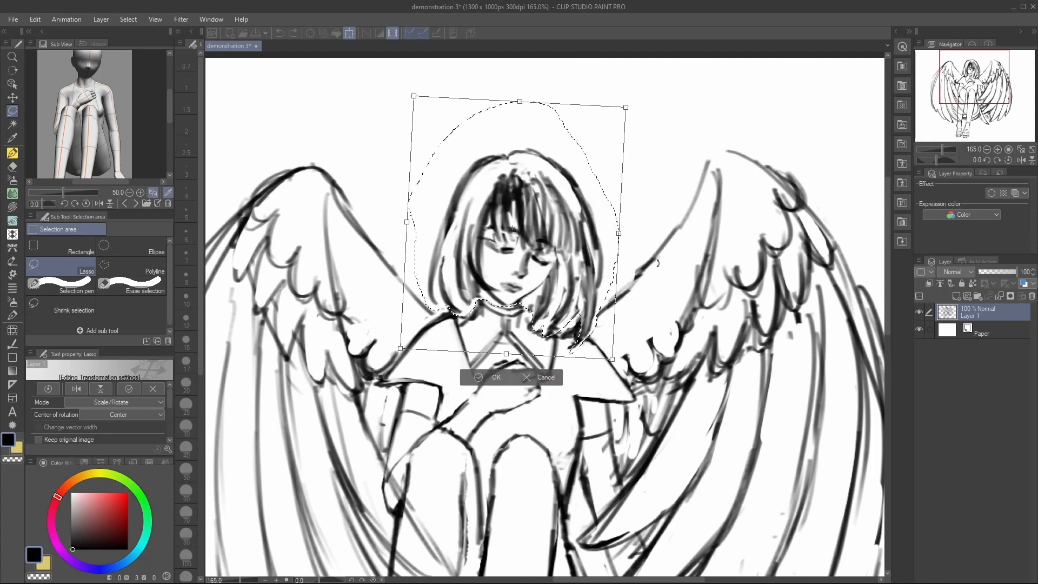
pyautogui.click(545, 377)
# Transform the lassoed head with Scale/Rotate, placing the rotation center at the neck and tilting the head slightly counterclockwise.
pyautogui.click(555, 371)
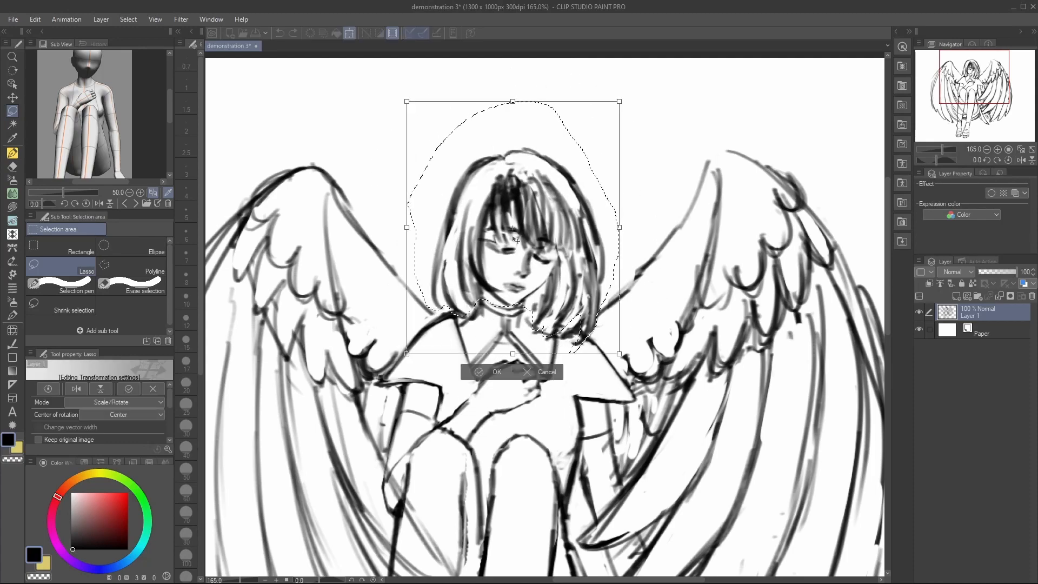
pyautogui.scroll(5, 513, 229)
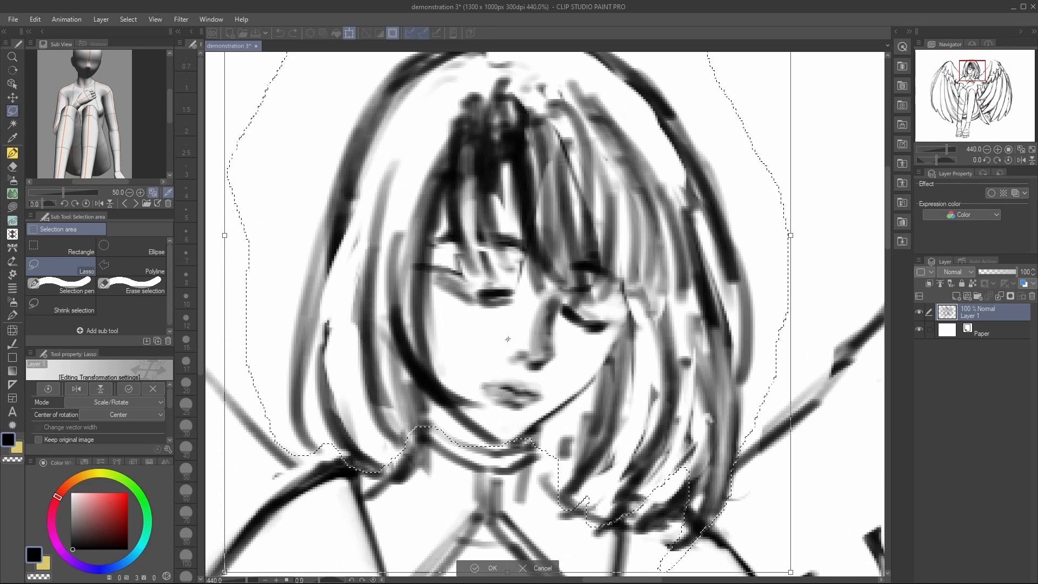
pyautogui.moveTo(504, 443); pyautogui.dragTo(500, 443)
pyautogui.scroll(-1, 574, 335)
pyautogui.scroll(-9, 574, 335)
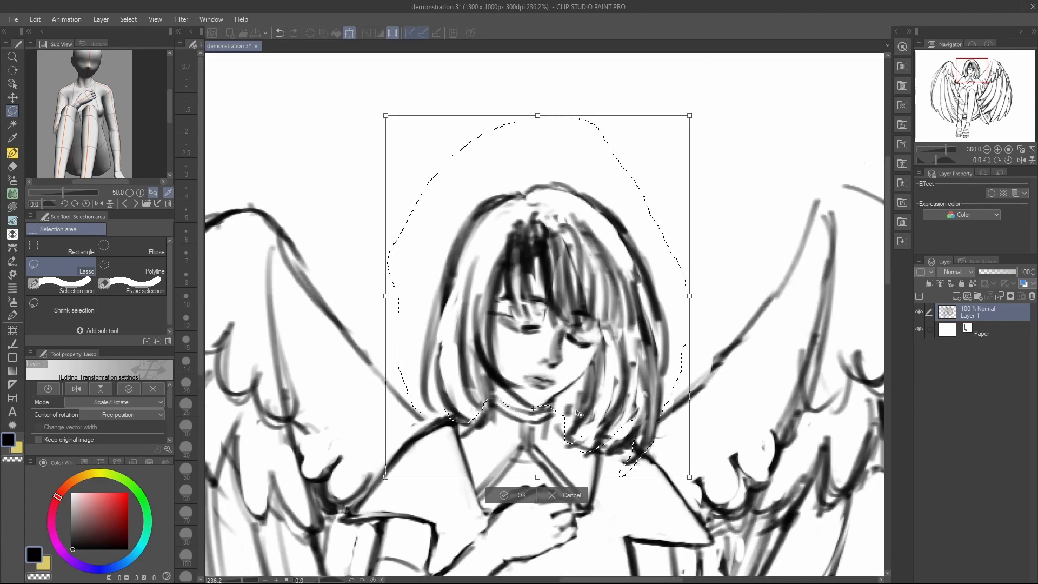
pyautogui.moveTo(654, 373); pyautogui.dragTo(610, 362)
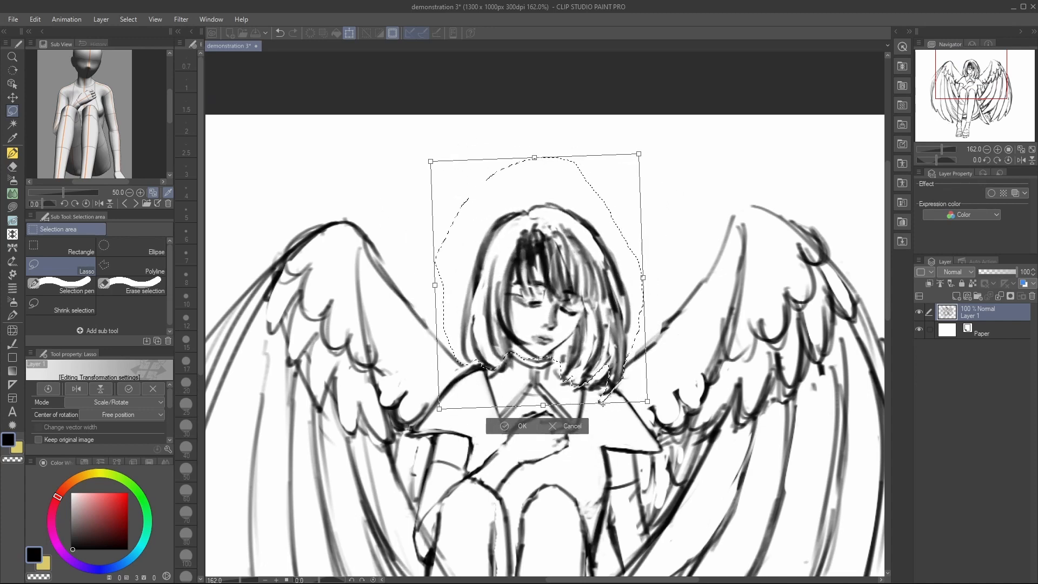
pyautogui.press('Return')
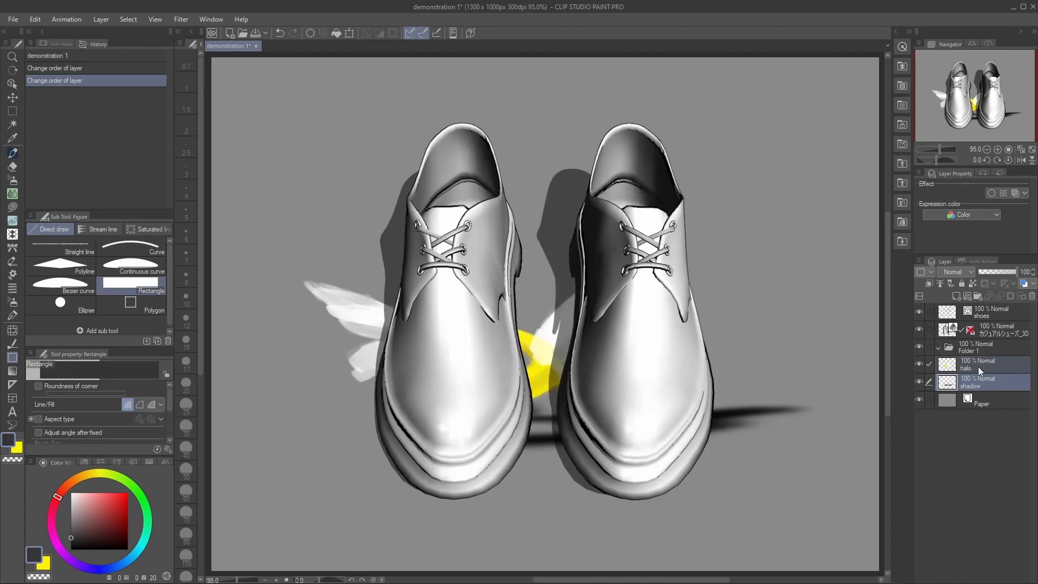
# Move the halo and shadow layers up together, then select both layers and enclose their artwork in a rectangular selection.
pyautogui.moveTo(978, 367); pyautogui.dragTo(980, 339)
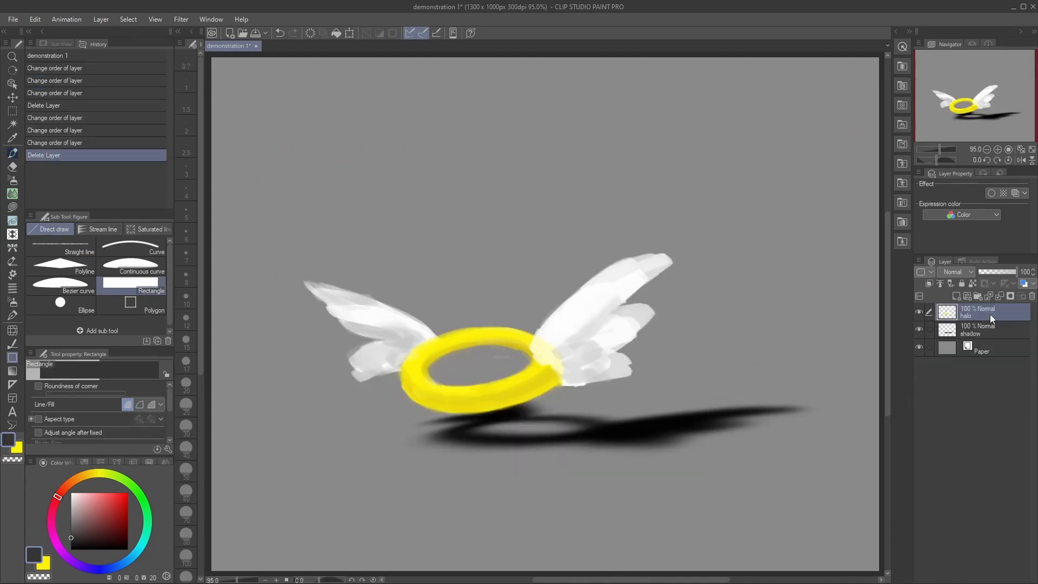
pyautogui.keyDown('ctrl'); pyautogui.click(989, 327); pyautogui.keyUp('ctrl')
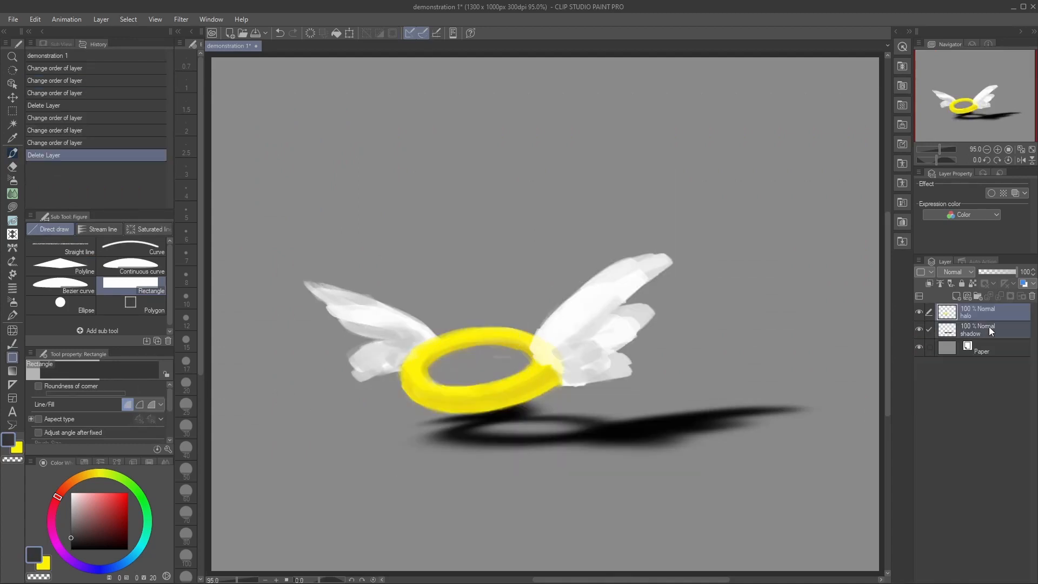
pyautogui.press('m')
pyautogui.moveTo(285, 195); pyautogui.dragTo(832, 478)
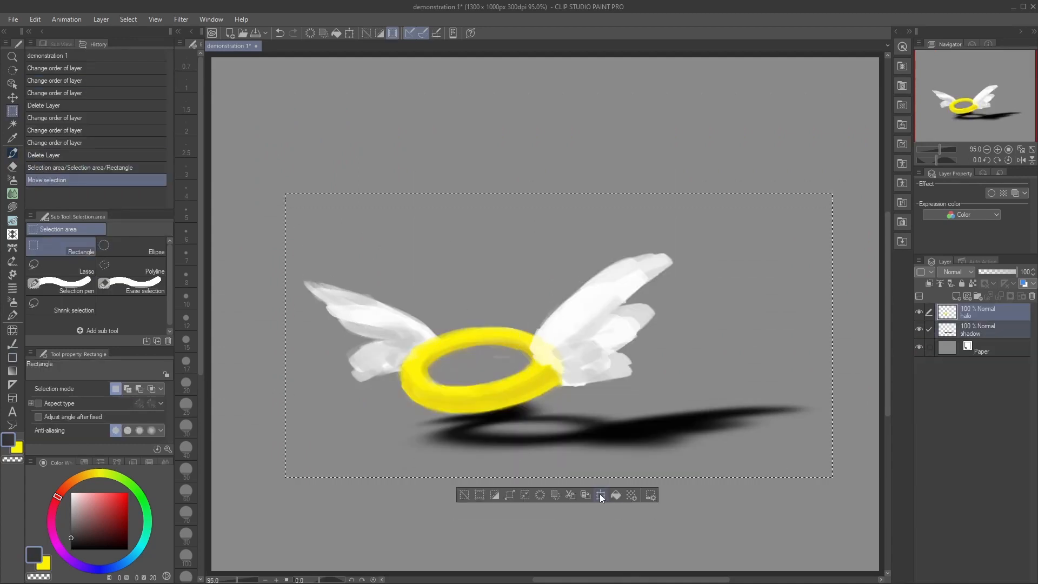
# Move the halo and its shadow together to the canvas's upper right with Scale/Rotate and deselect.
pyautogui.click(599, 494)
pyautogui.moveTo(689, 426); pyautogui.dragTo(738, 393)
pyautogui.moveTo(589, 342); pyautogui.dragTo(640, 192)
pyautogui.click(574, 308)
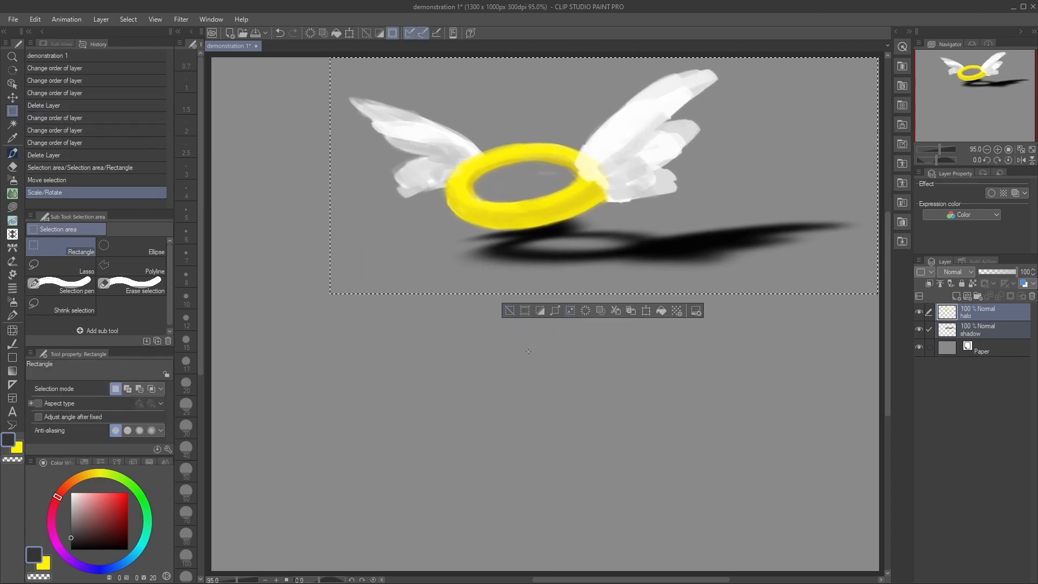
pyautogui.click(571, 311)
# Put the halo and shadow layers into a new folder and nudge the folder's selected artwork slightly with Scale/Rotate.
pyautogui.rightClick(978, 316)
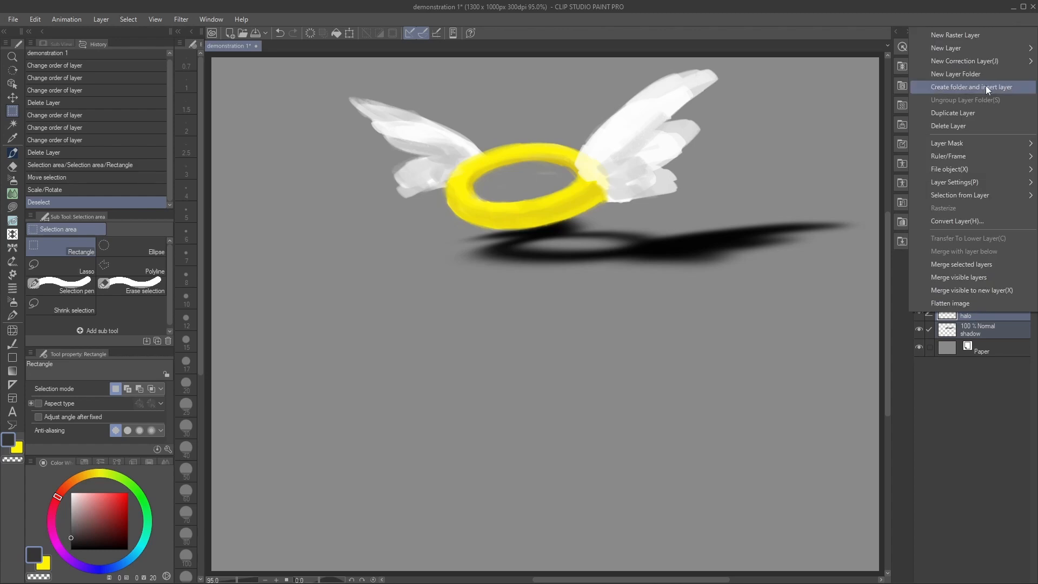
pyautogui.click(985, 85)
pyautogui.moveTo(327, 56); pyautogui.dragTo(875, 308)
pyautogui.hotkey('ctrl', 't')
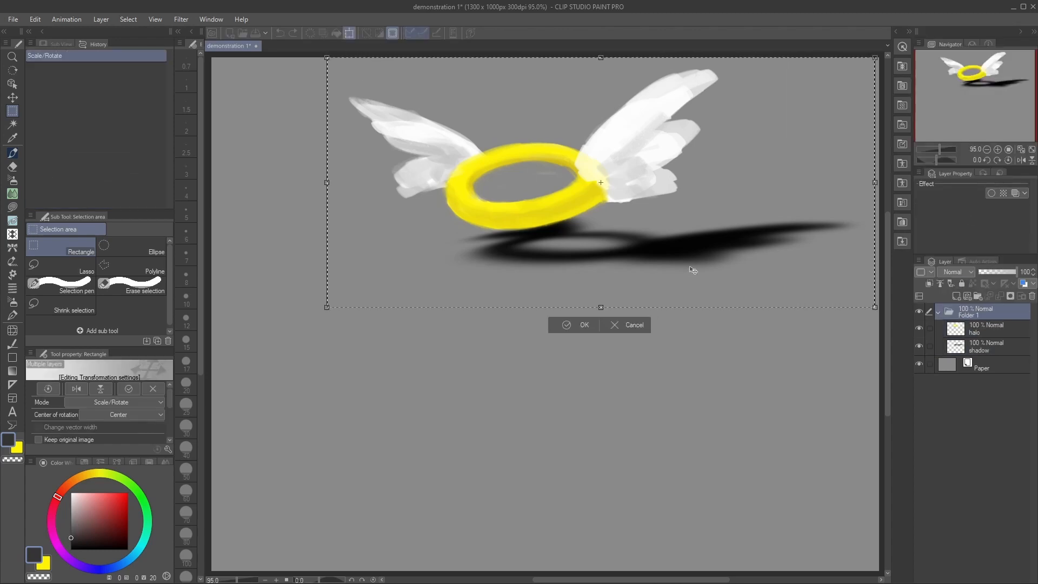
pyautogui.moveTo(692, 271)
pyautogui.mouseDown()
pyautogui.moveTo(683, 288)
pyautogui.moveTo(676, 269)
pyautogui.moveTo(684, 273)
pyautogui.mouseUp()
# Distort the folder's artwork in Perspective mode by its lower-right and upper-left corners, undoing each, and then by its lower-left corner.
pyautogui.click(149, 402)
pyautogui.click(137, 475)
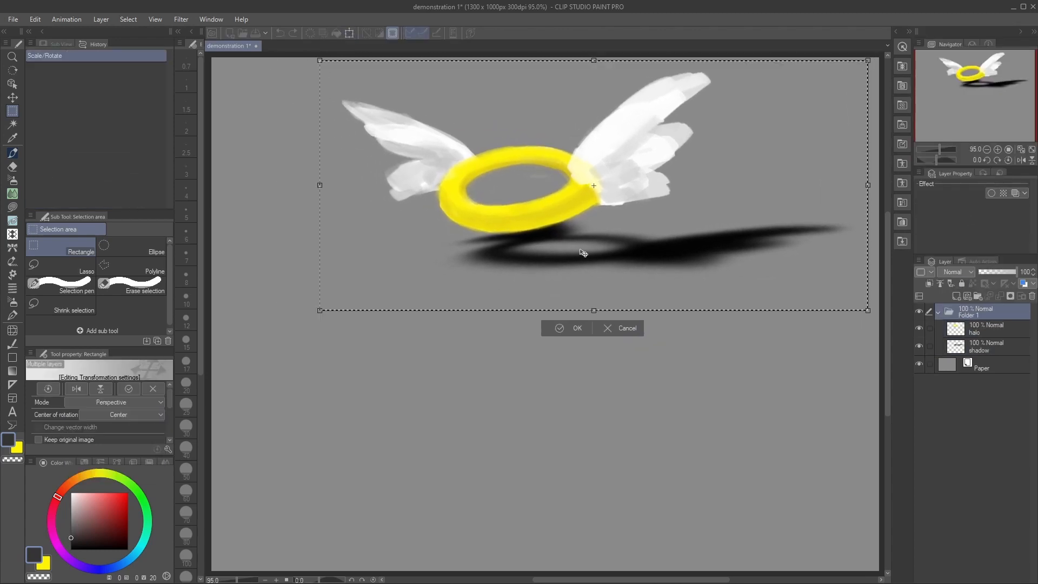
pyautogui.moveTo(867, 310); pyautogui.dragTo(889, 340)
pyautogui.hotkey('ctrl', 'z')
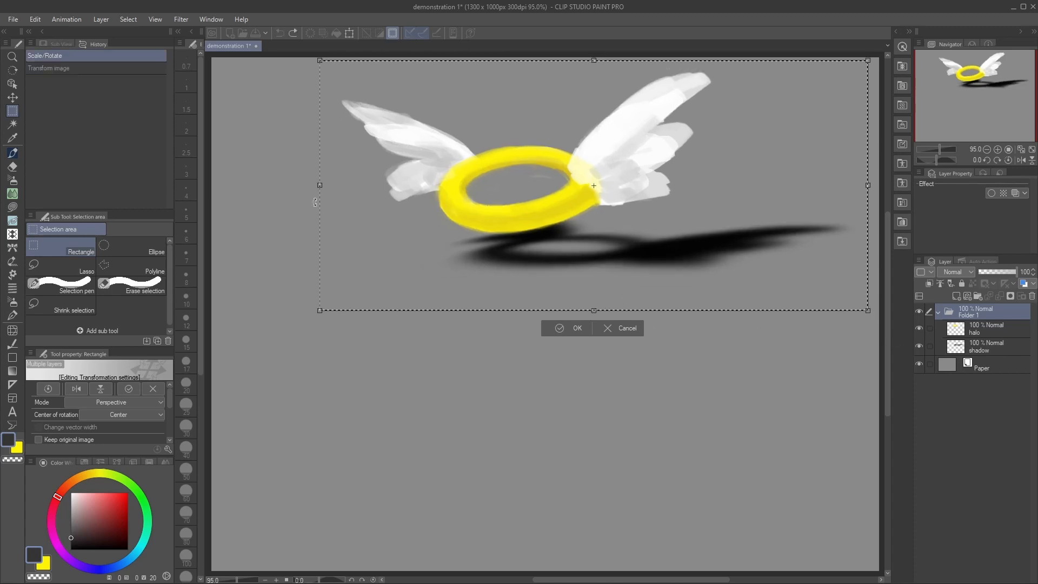
pyautogui.moveTo(319, 60); pyautogui.dragTo(373, 85)
pyautogui.hotkey('ctrl', 'z')
pyautogui.moveTo(319, 310); pyautogui.dragTo(275, 298)
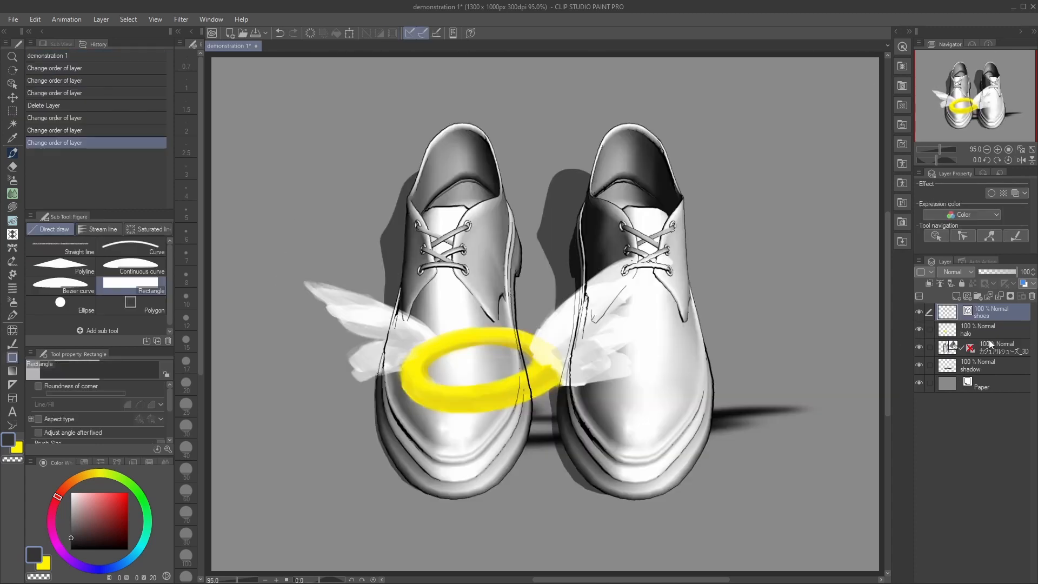
# Delete all four layers above the paper layer together and undo the deletion.
pyautogui.keyDown('shift'); pyautogui.click(991, 364); pyautogui.keyUp('shift')
pyautogui.click(1031, 297)
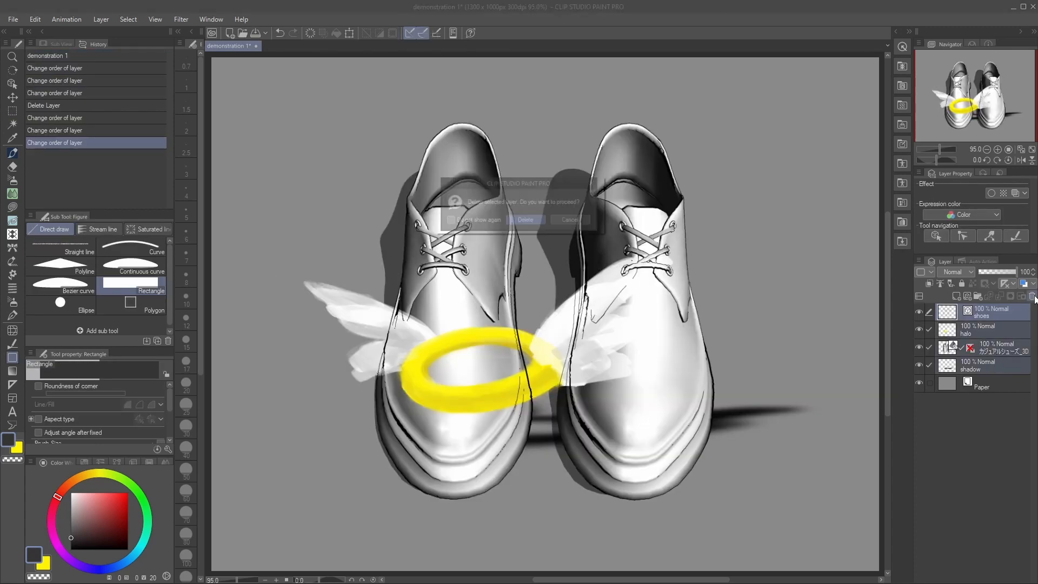
pyautogui.click(518, 219)
pyautogui.hotkey('ctrl', 'z')
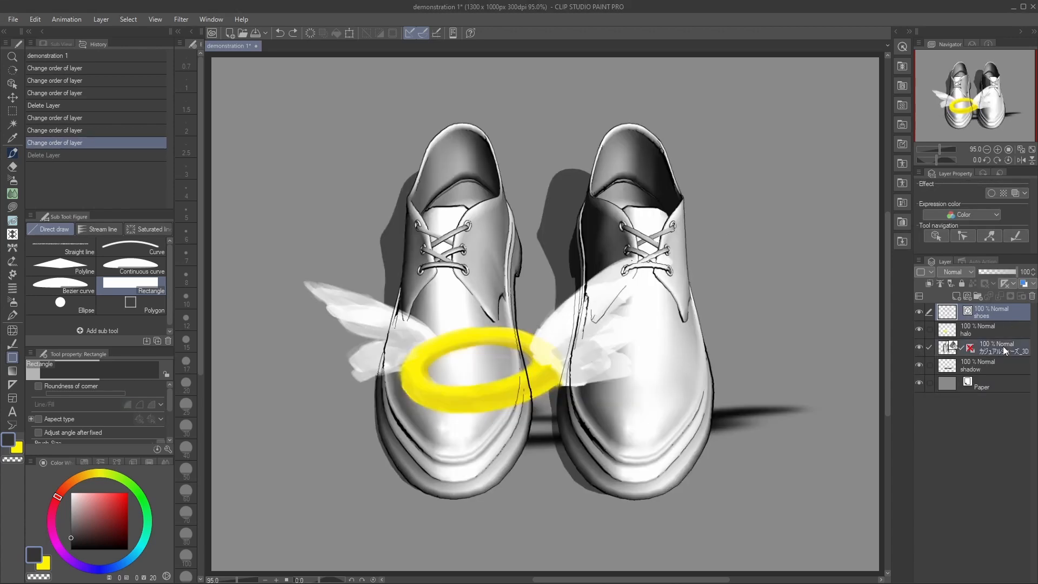
# Delete the shoes layer and the 3D shoe model layer together.
pyautogui.click(1032, 296)
pyautogui.click(519, 220)
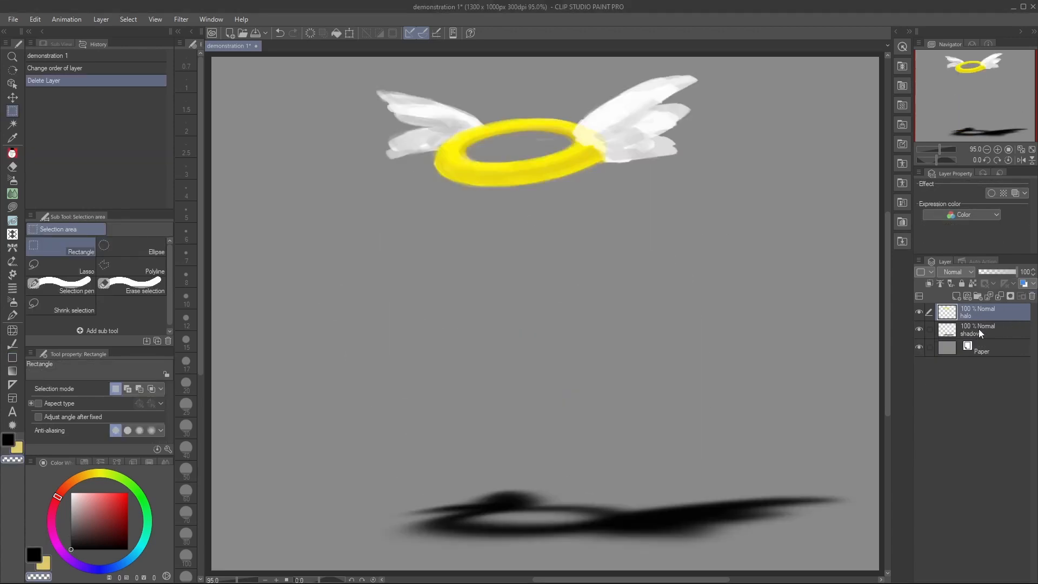
# Lock the transparent pixels of the halo and shadow layers together and group both layers into a folder.
pyautogui.keyDown('ctrl'); pyautogui.click(980, 328); pyautogui.keyUp('ctrl')
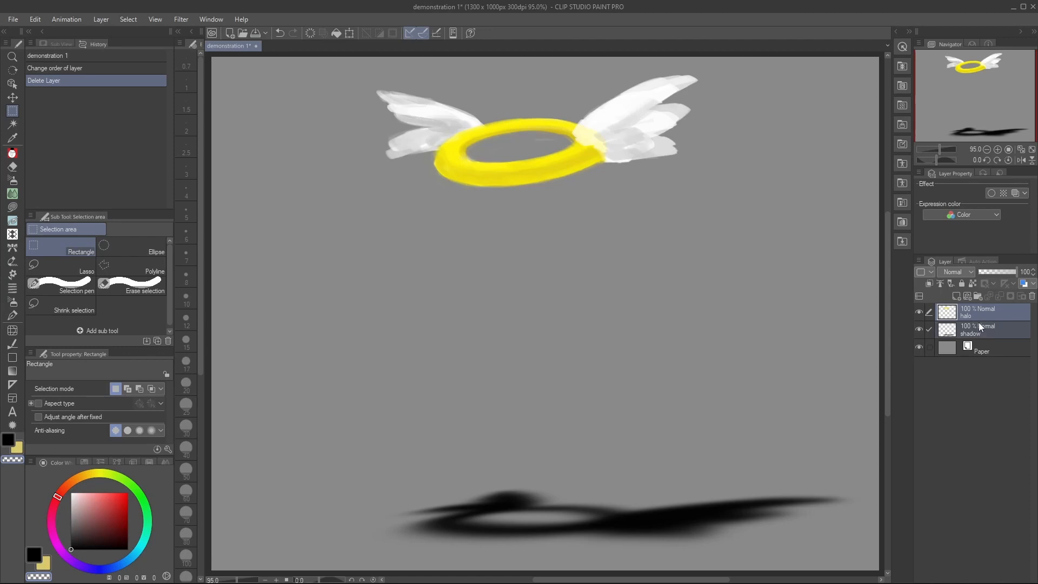
pyautogui.click(973, 283)
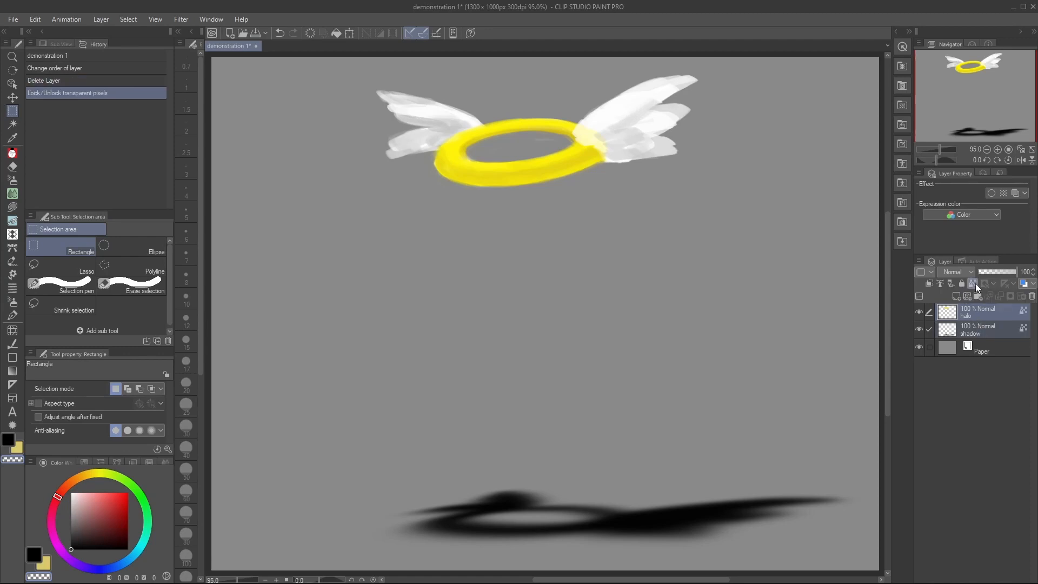
pyautogui.hotkey('ctrl', 'g')
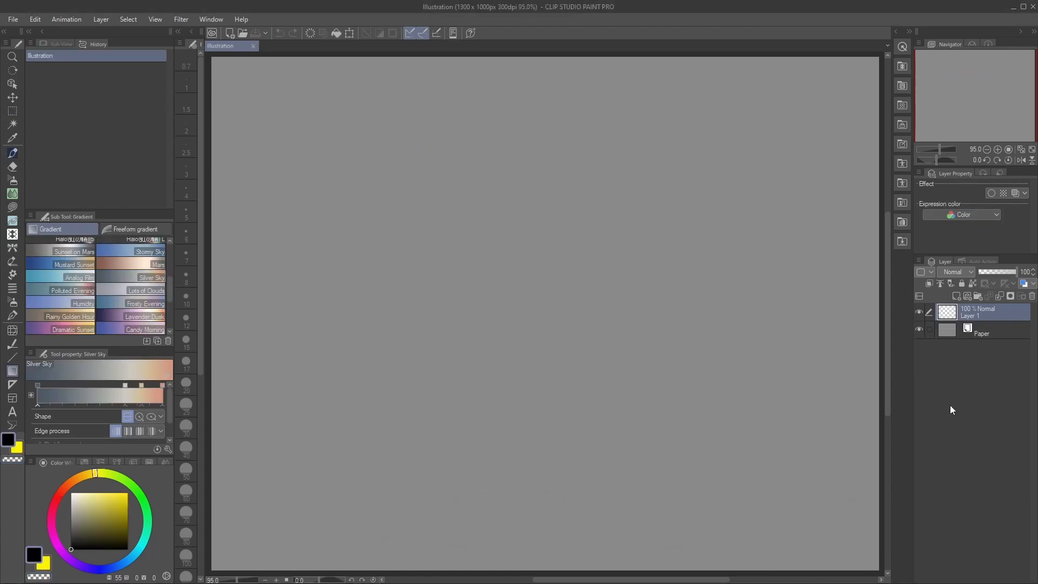
# Fill the blank canvas from top to bottom with the Silver Sky gradient.
pyautogui.moveTo(531, 104); pyautogui.dragTo(531, 563)
# Add a new raster layer above the sky layer and fill it diagonally with the Lavender Dusk gradient.
pyautogui.click(954, 296)
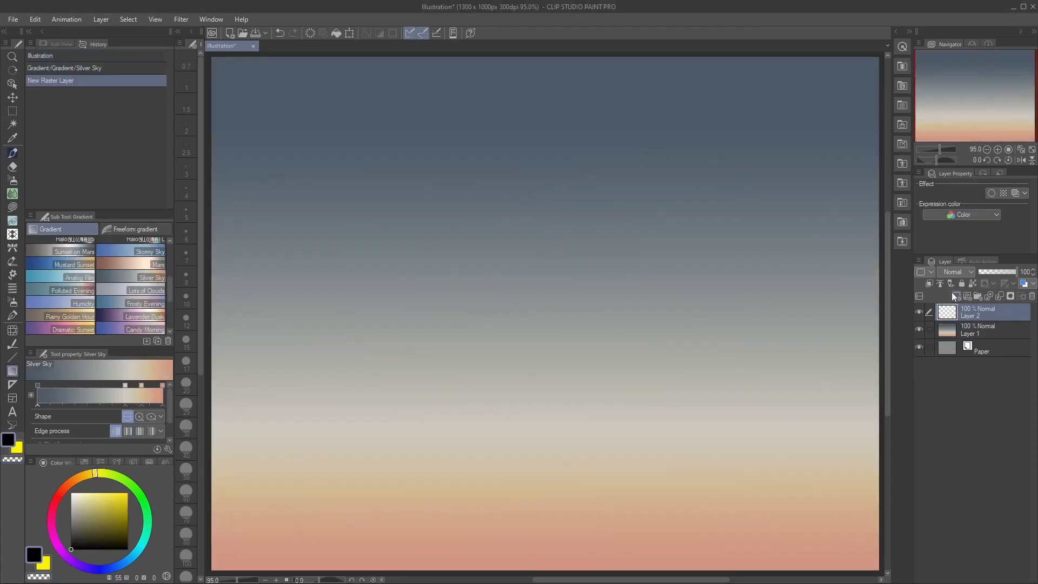
pyautogui.click(151, 287)
pyautogui.click(148, 315)
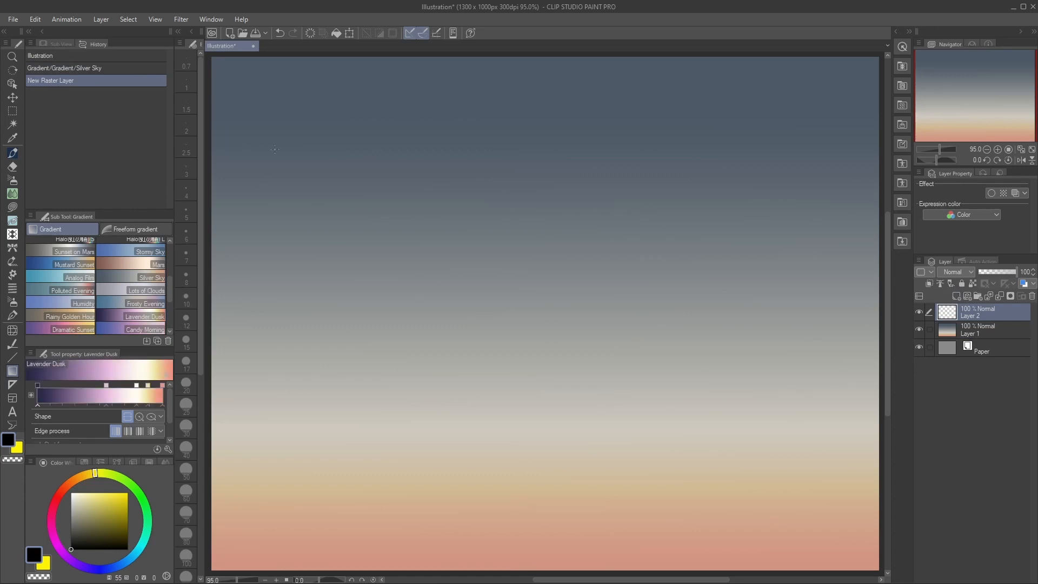
pyautogui.moveTo(285, 93); pyautogui.dragTo(834, 574)
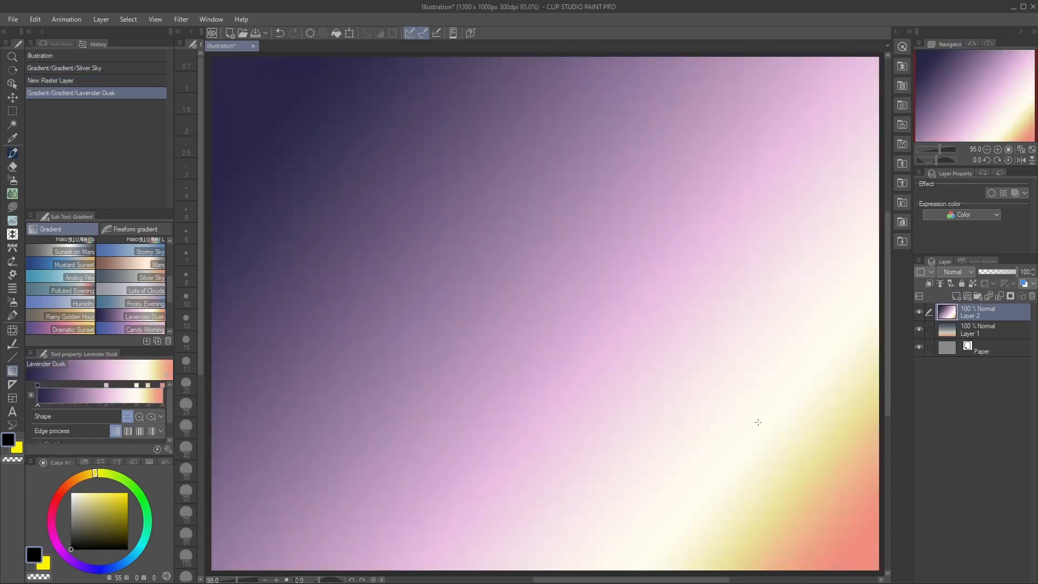
# Erase a wavy stroke through both gradient layers at once with the Multiple layers eraser at size 60.
pyautogui.press('e')
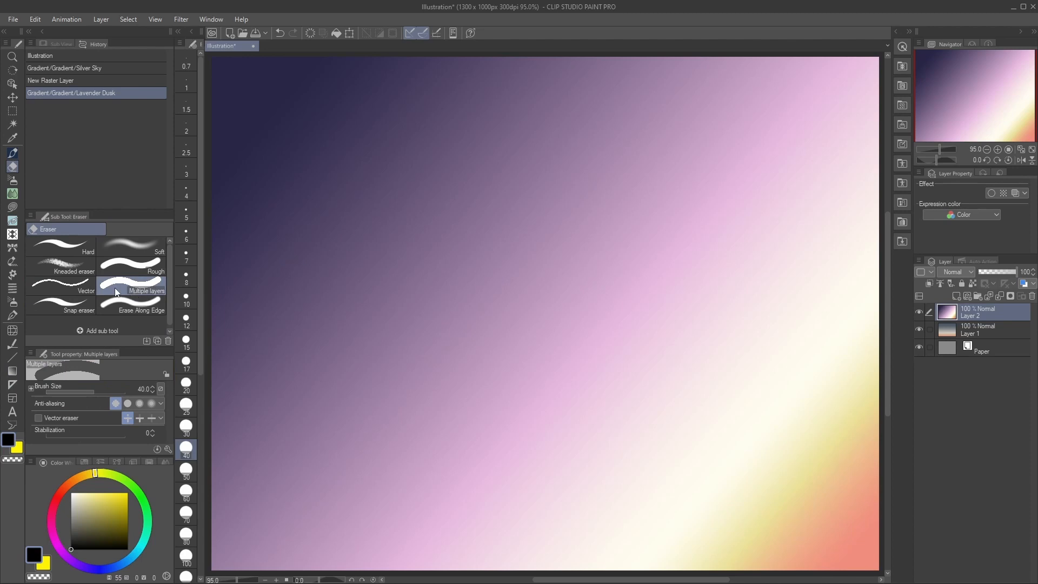
pyautogui.click(186, 492)
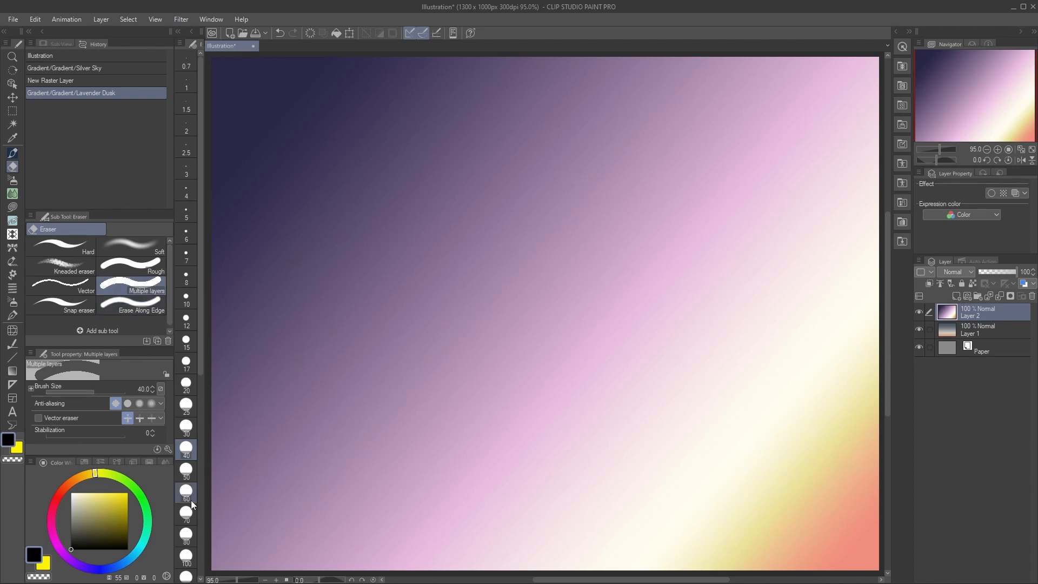
pyautogui.moveTo(343, 238)
pyautogui.mouseDown()
pyautogui.moveTo(420, 203)
pyautogui.moveTo(694, 229)
pyautogui.mouseUp()
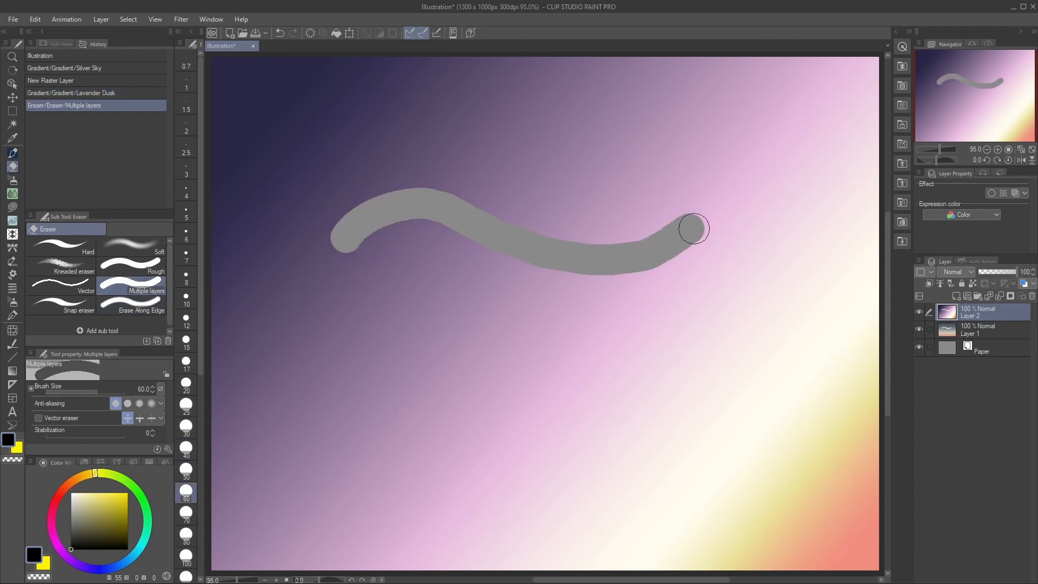
# Toggle the visibility of both gradient layers to check the erased stroke on each of them.
pyautogui.click(919, 312)
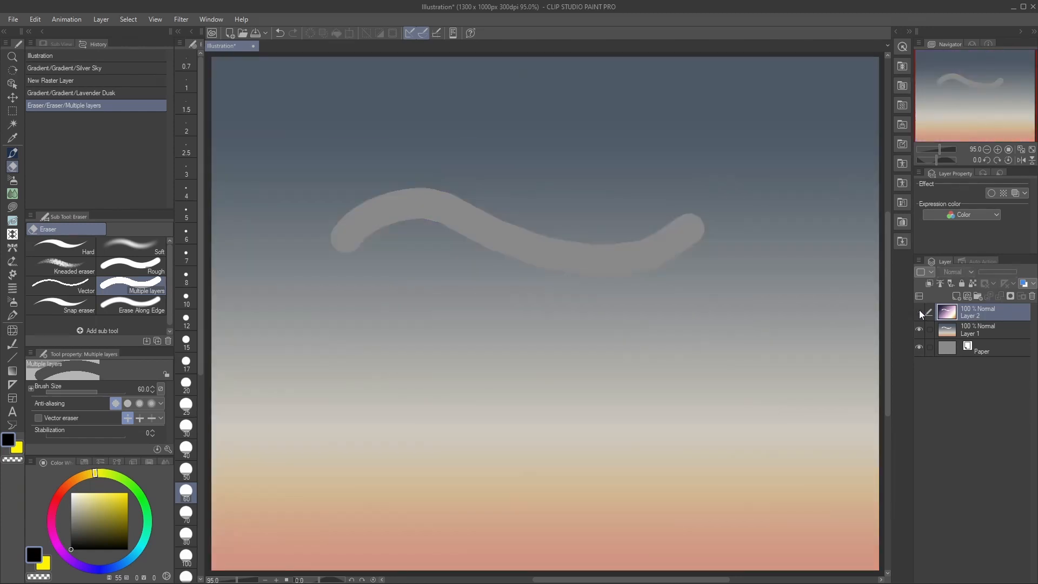
pyautogui.click(919, 329)
pyautogui.click(918, 329)
pyautogui.click(919, 312)
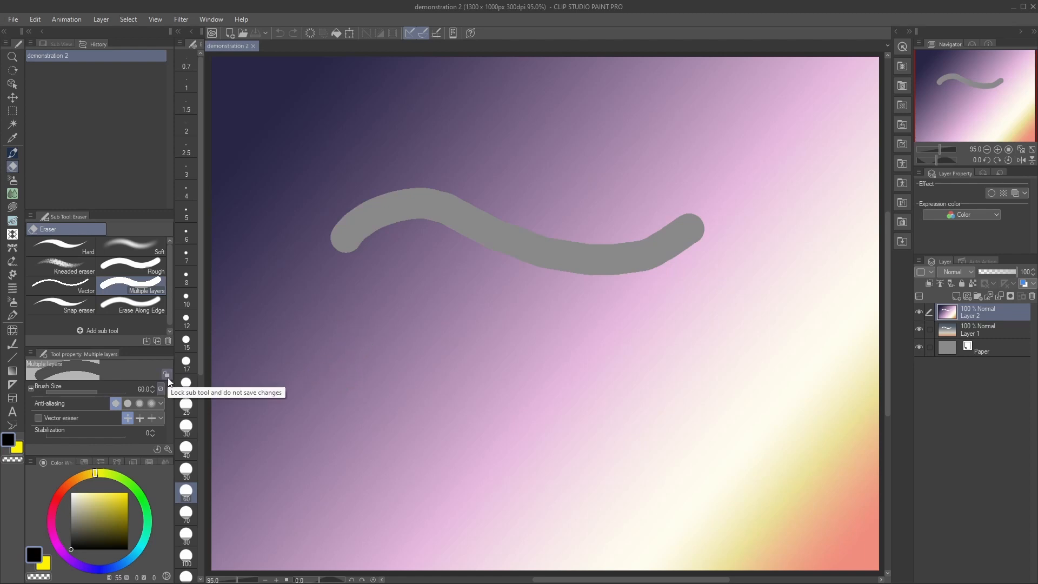
# Erase a tapered wavy stroke below the first, with the eraser anti-aliased one level higher and its brush size controlled by pen pressure.
pyautogui.click(128, 403)
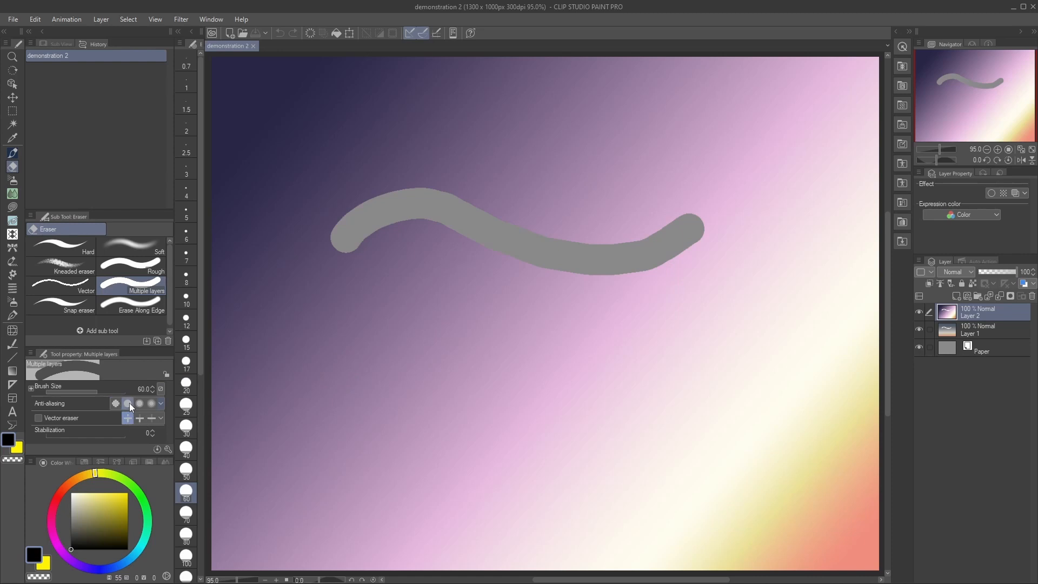
pyautogui.click(161, 388)
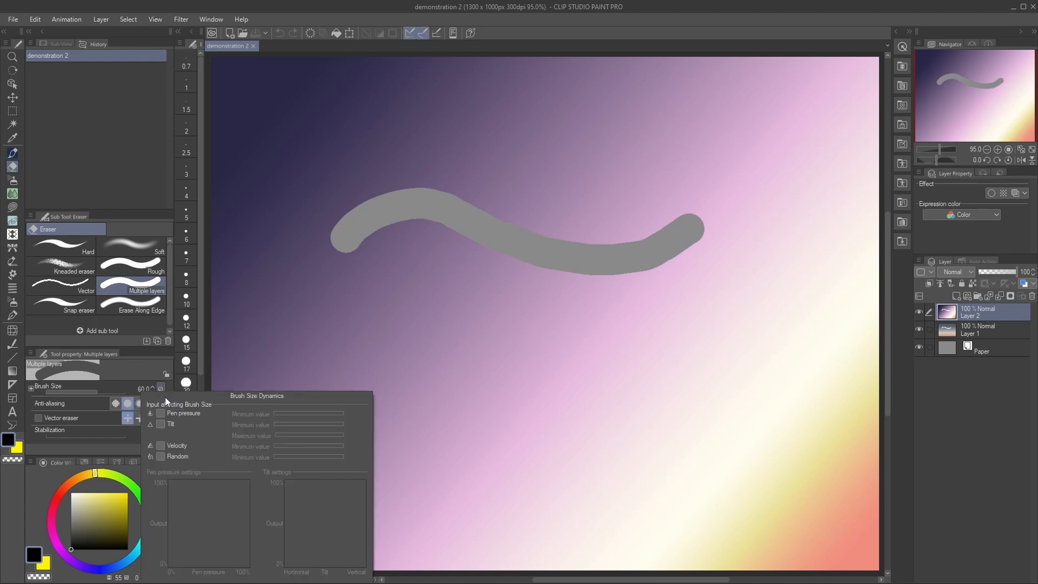
pyautogui.click(171, 414)
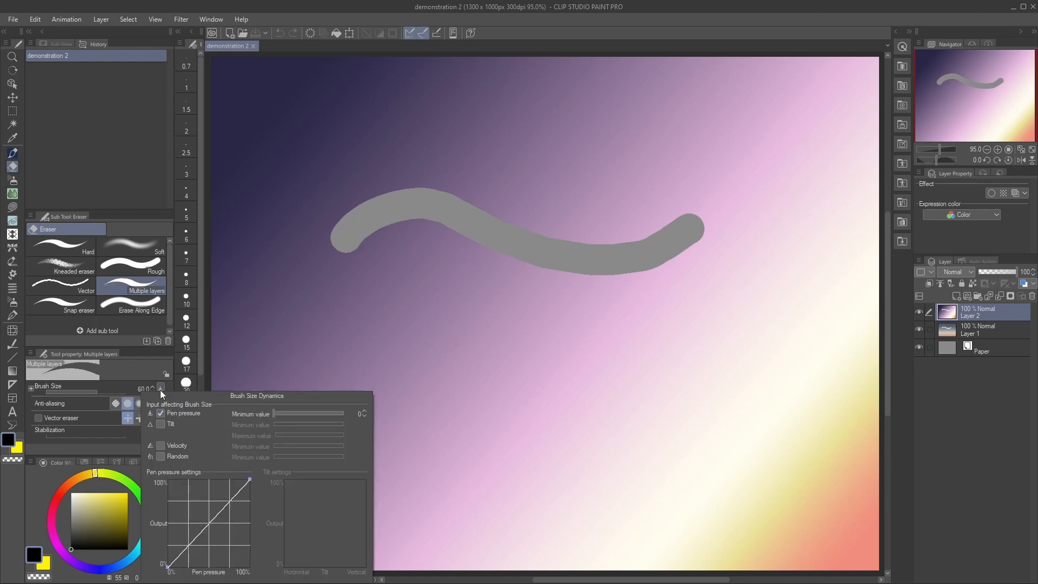
pyautogui.click(160, 389)
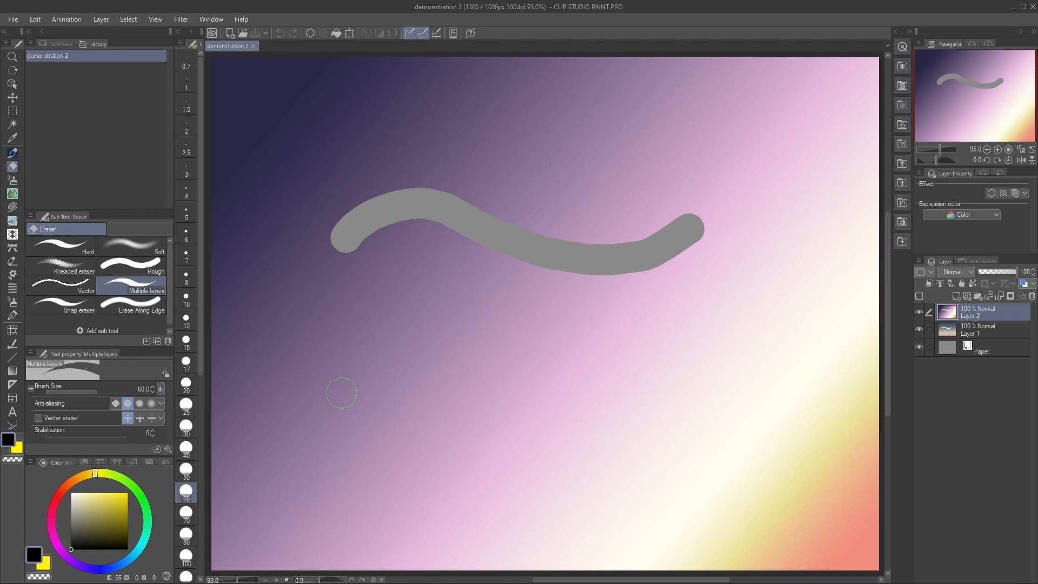
pyautogui.moveTo(342, 393); pyautogui.dragTo(654, 386)
pyautogui.hotkey('ctrl', 'z')
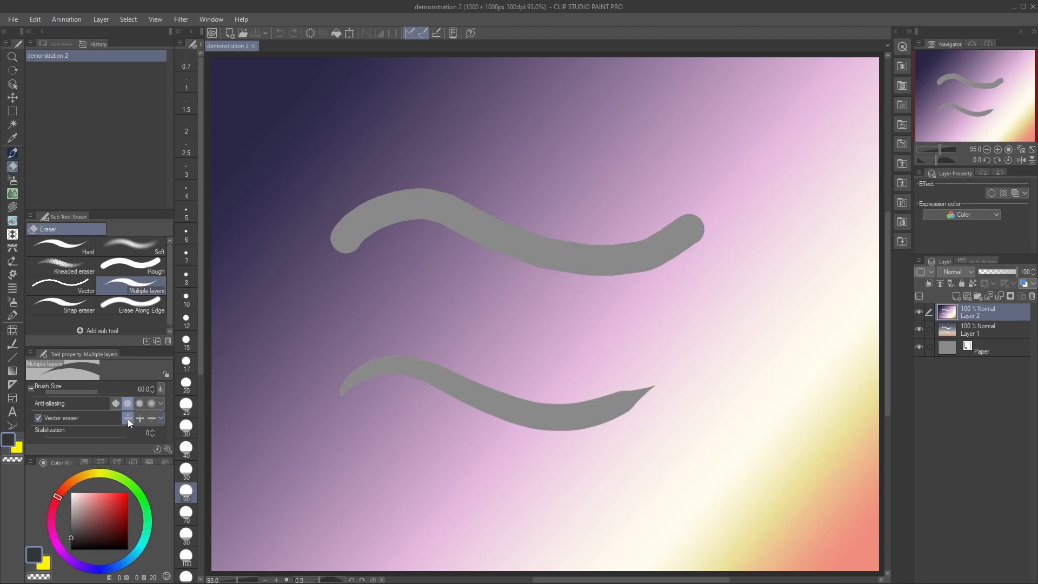
# Draw two crossing G-pen lines on a new vector layer and erase their overhanging ends up to the intersection with the Multiple layers eraser.
pyautogui.click(142, 416)
pyautogui.click(967, 296)
pyautogui.press('p')
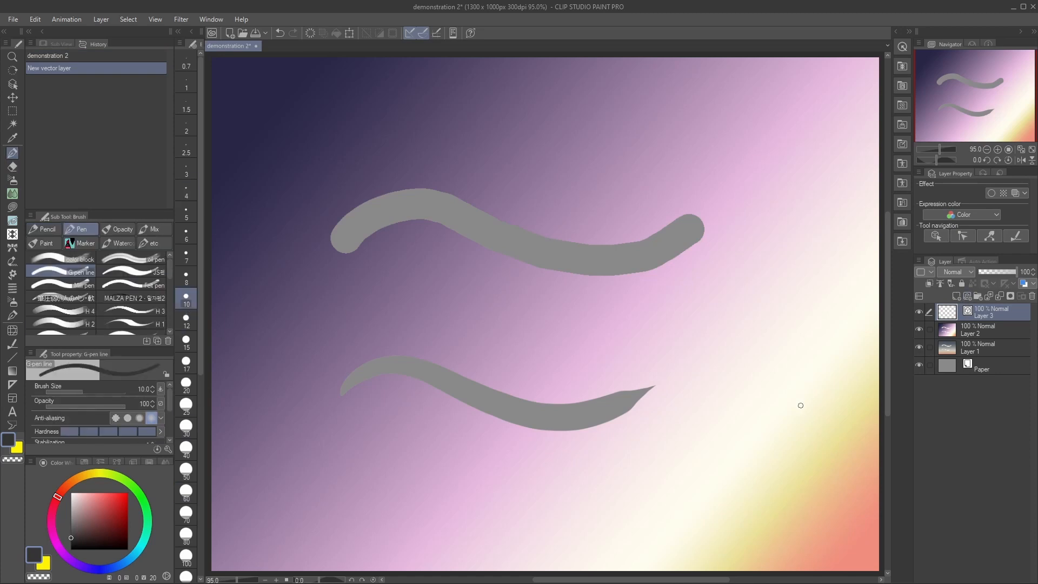
pyautogui.moveTo(770, 338); pyautogui.dragTo(736, 552)
pyautogui.moveTo(651, 431)
pyautogui.mouseDown()
pyautogui.moveTo(874, 427)
pyautogui.moveTo(822, 419)
pyautogui.moveTo(823, 432)
pyautogui.mouseUp()
pyautogui.press('e')
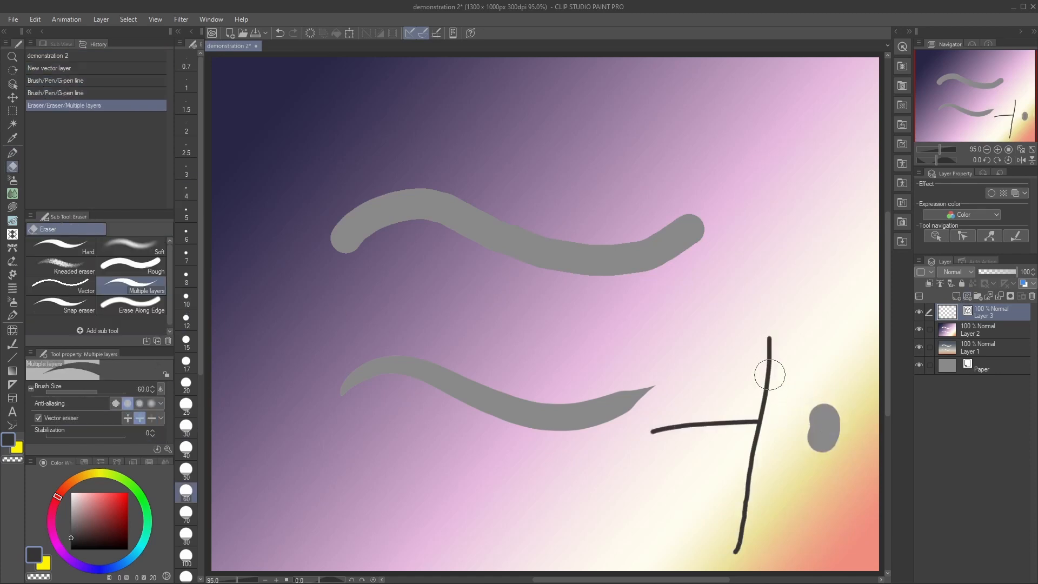
pyautogui.click(770, 375)
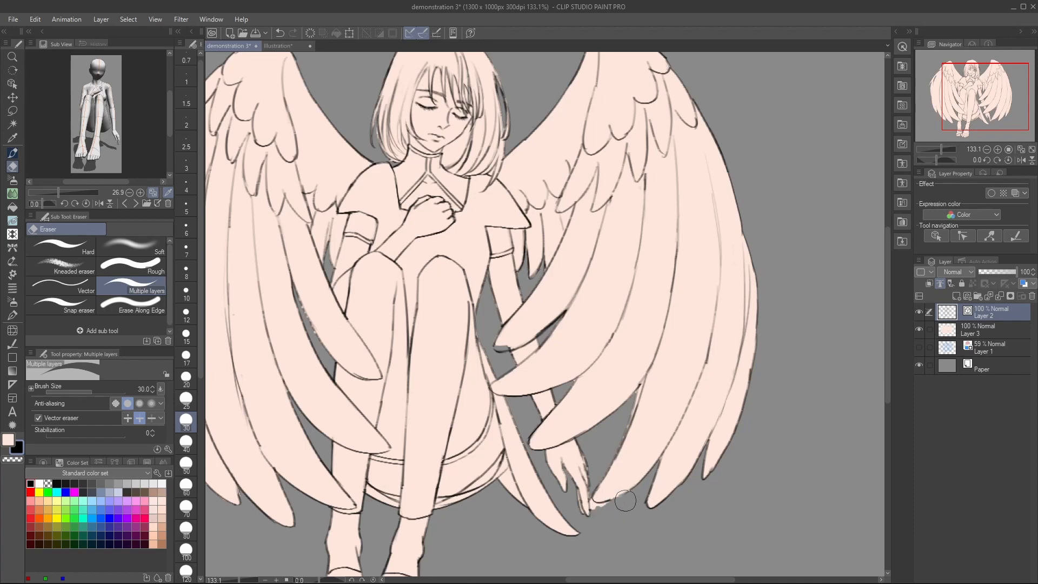
# Erase the stray line and fill around the feathers beside the hand with the Multiple layers eraser, reducing its size to 10.
pyautogui.scroll(2, 625, 478)
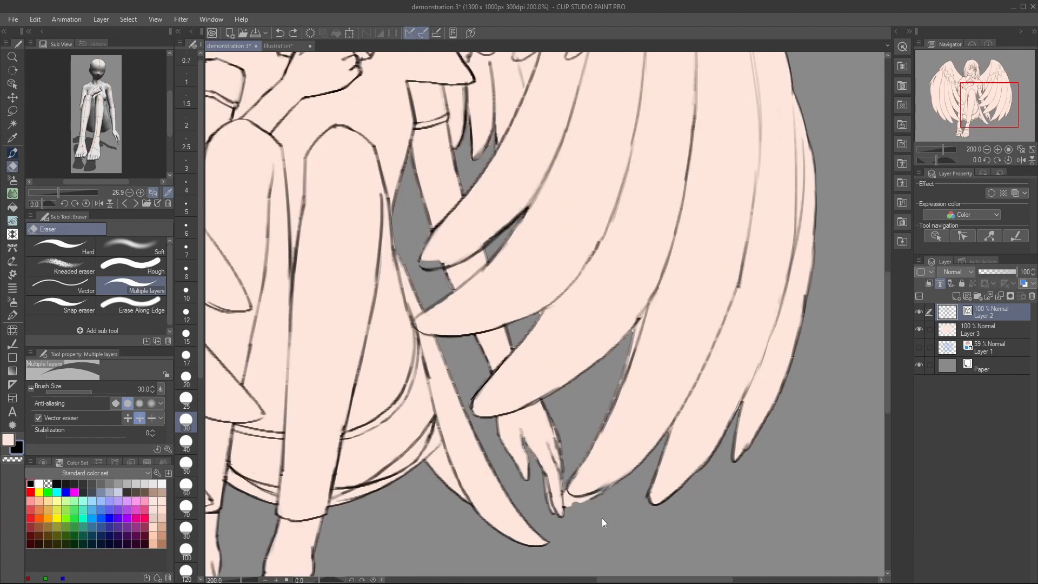
pyautogui.moveTo(584, 504)
pyautogui.mouseDown()
pyautogui.moveTo(571, 504)
pyautogui.moveTo(604, 497)
pyautogui.mouseUp()
pyautogui.moveTo(635, 331)
pyautogui.mouseDown()
pyautogui.moveTo(626, 365)
pyautogui.moveTo(627, 352)
pyautogui.mouseUp()
pyautogui.press('[')
pyautogui.press('[')
pyautogui.press('[')
pyautogui.press('[')
pyautogui.press('[')
pyautogui.press('[')
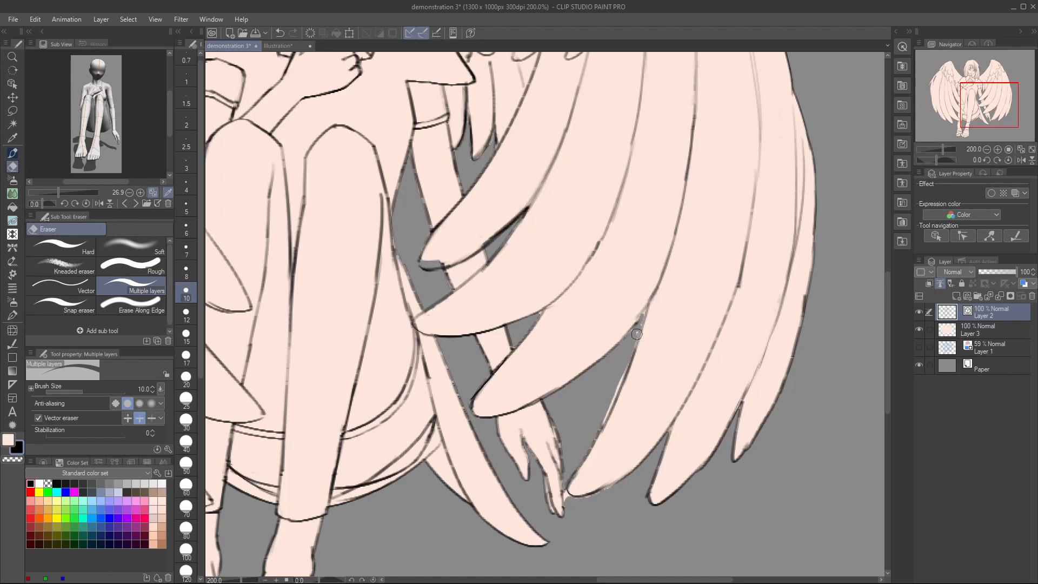
pyautogui.moveTo(631, 372); pyautogui.dragTo(587, 456)
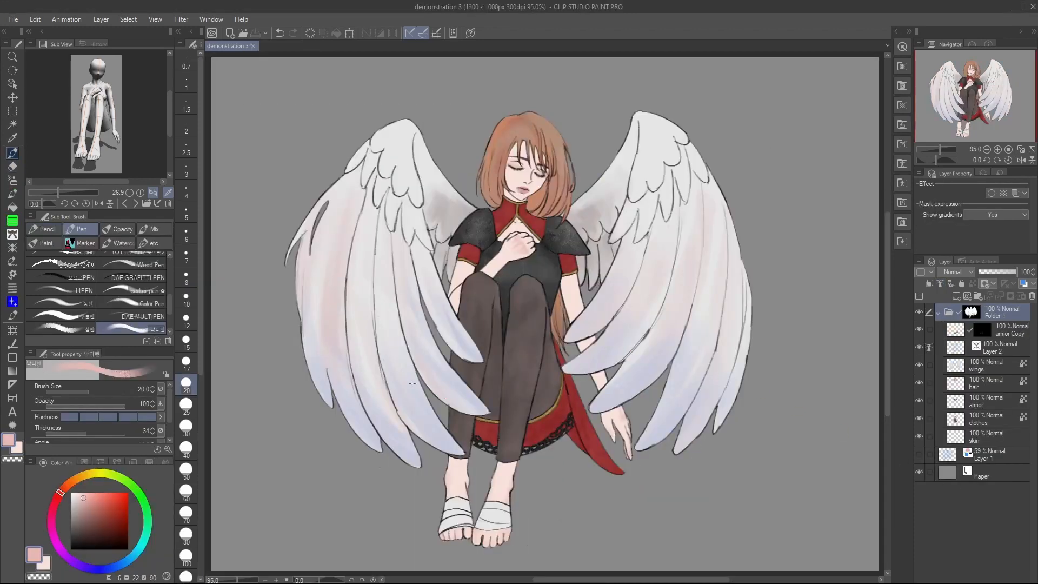
# Select the layers making up the feet, the wings, the hair and face, and the skirt by sweeping over each area on the canvas.
pyautogui.moveTo(391, 495); pyautogui.dragTo(472, 546)
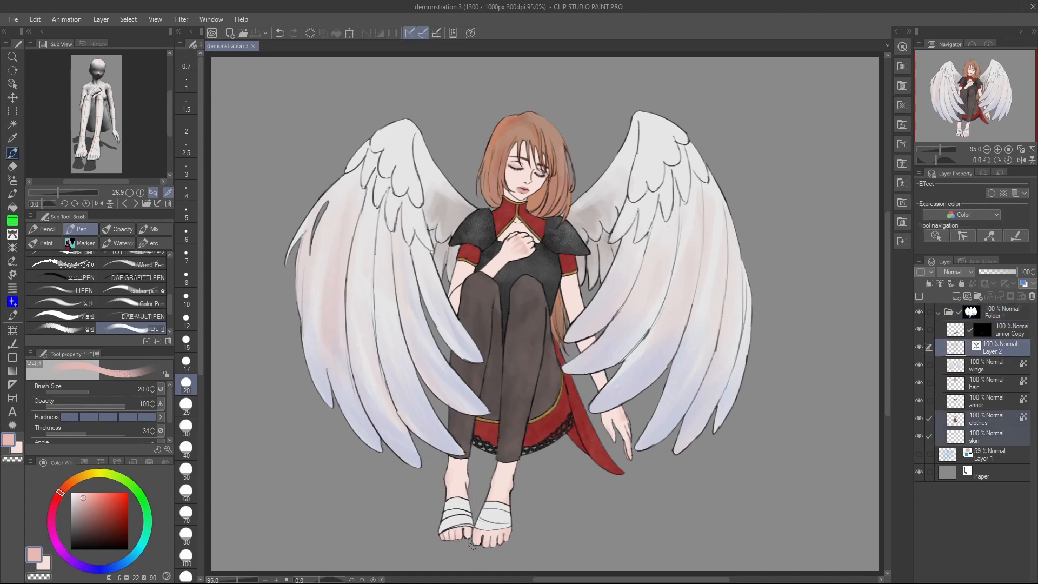
pyautogui.moveTo(316, 362); pyautogui.dragTo(364, 397)
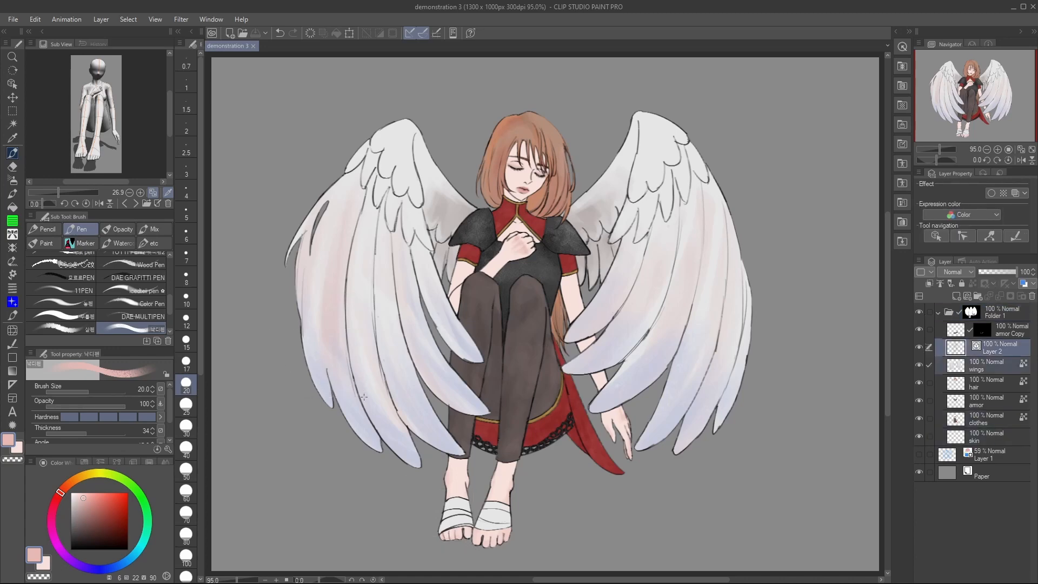
pyautogui.moveTo(487, 89); pyautogui.dragTo(532, 132)
pyautogui.moveTo(591, 167); pyautogui.dragTo(514, 185)
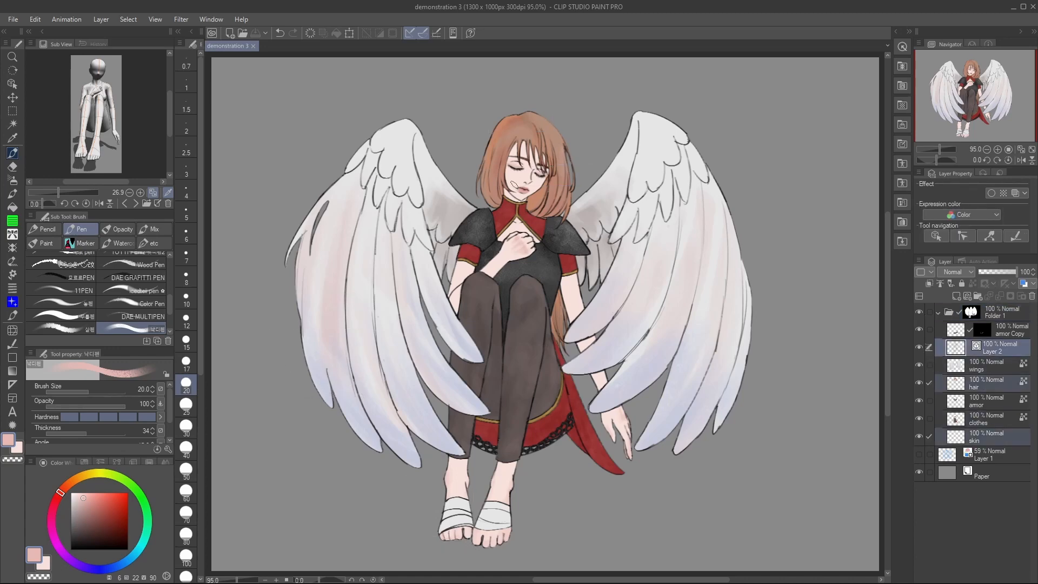
pyautogui.moveTo(607, 116); pyautogui.dragTo(770, 440)
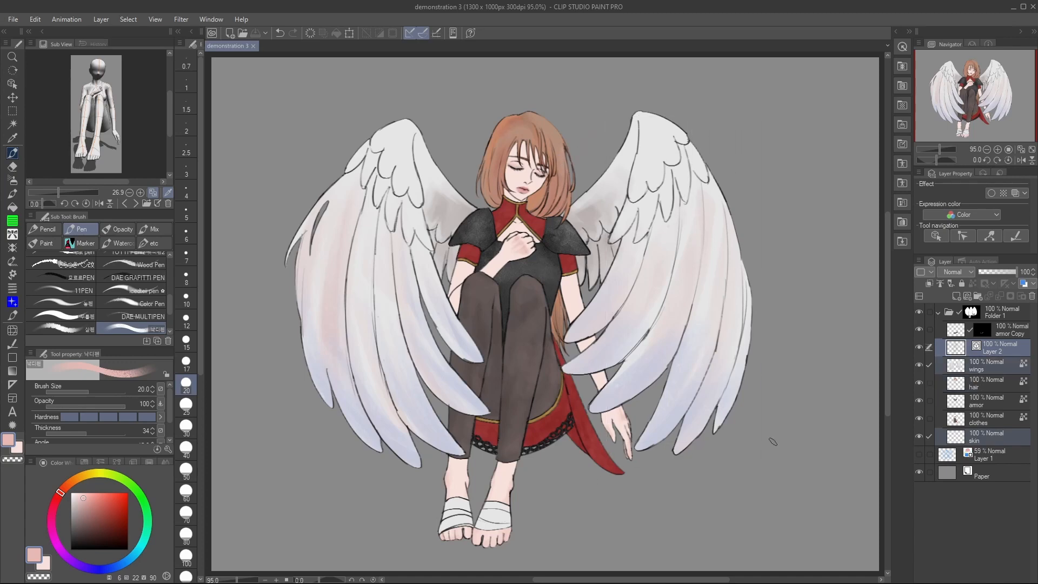
pyautogui.moveTo(644, 511); pyautogui.dragTo(541, 422)
# Select the layers under the wings and figure by sweeping across them with the Select layer tool, and repeat the sweep with the pen active.
pyautogui.press('o')
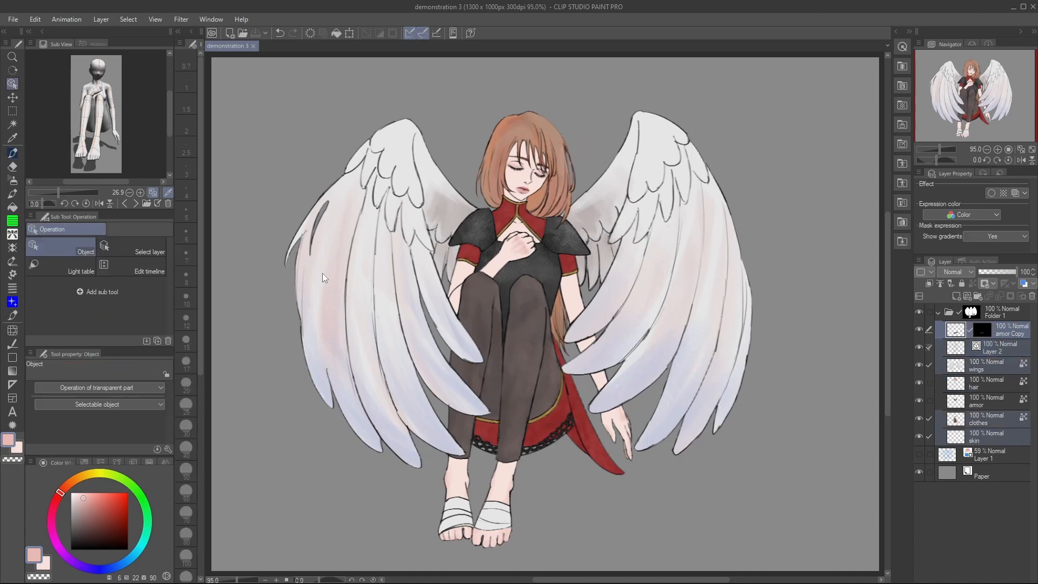
pyautogui.click(136, 251)
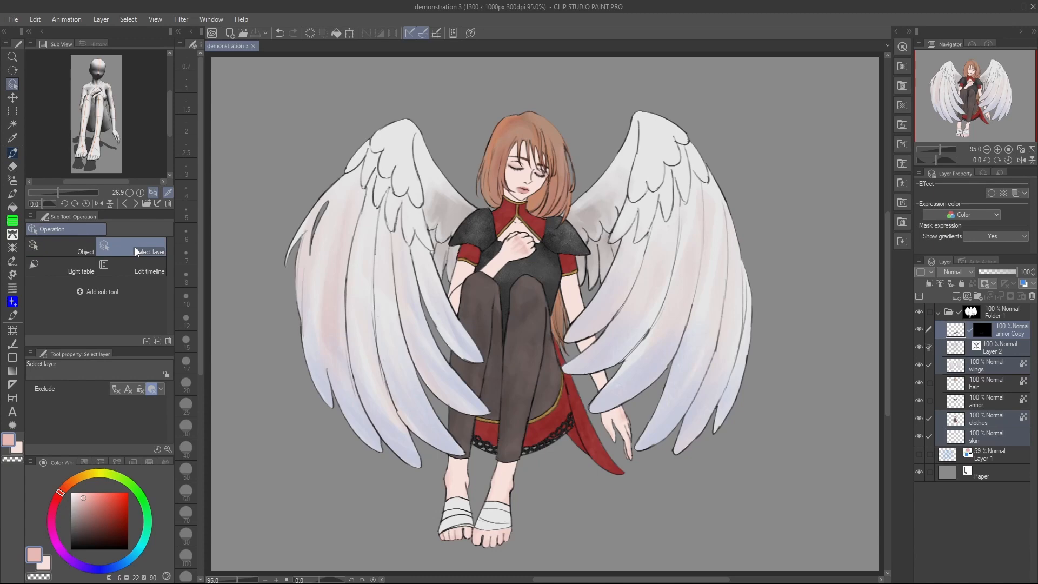
pyautogui.moveTo(263, 214); pyautogui.dragTo(526, 323)
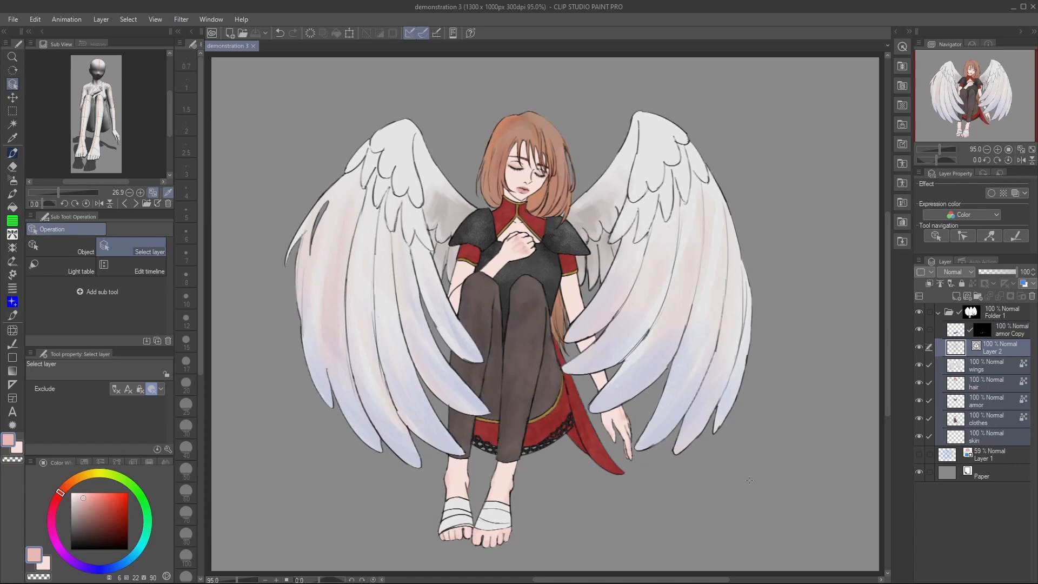
pyautogui.moveTo(750, 480); pyautogui.dragTo(534, 344)
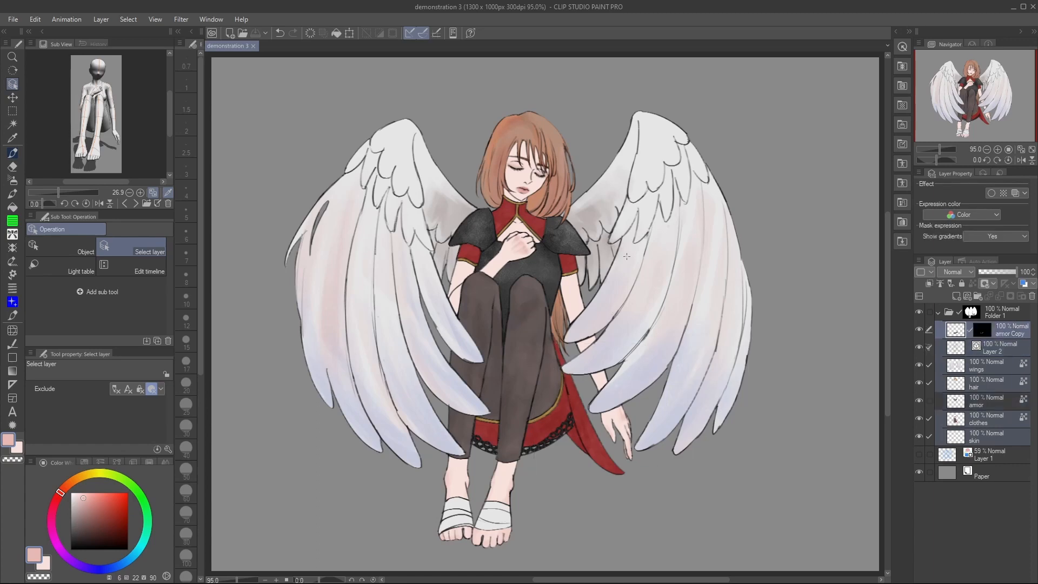
pyautogui.press('p')
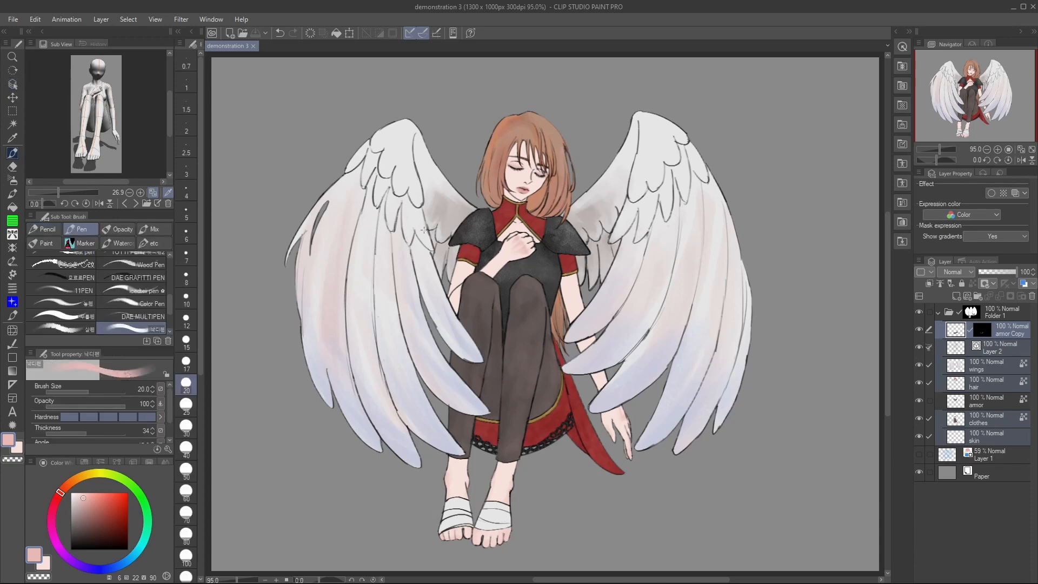
pyautogui.moveTo(356, 91); pyautogui.dragTo(562, 253)
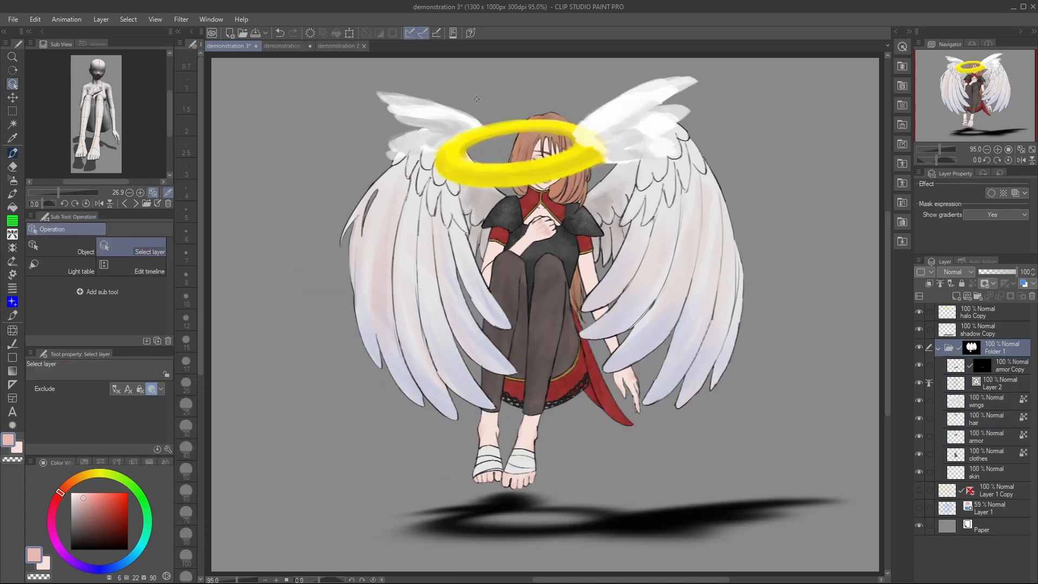
# Select the halo and shadow layers together by picking their artwork on the canvas.
pyautogui.click(493, 142)
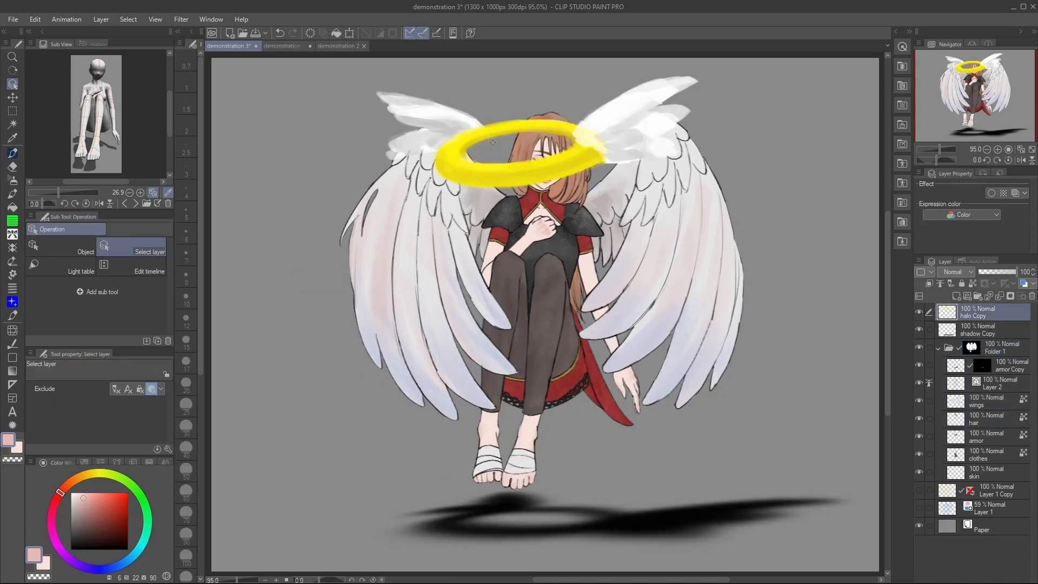
pyautogui.moveTo(368, 526); pyautogui.dragTo(418, 508)
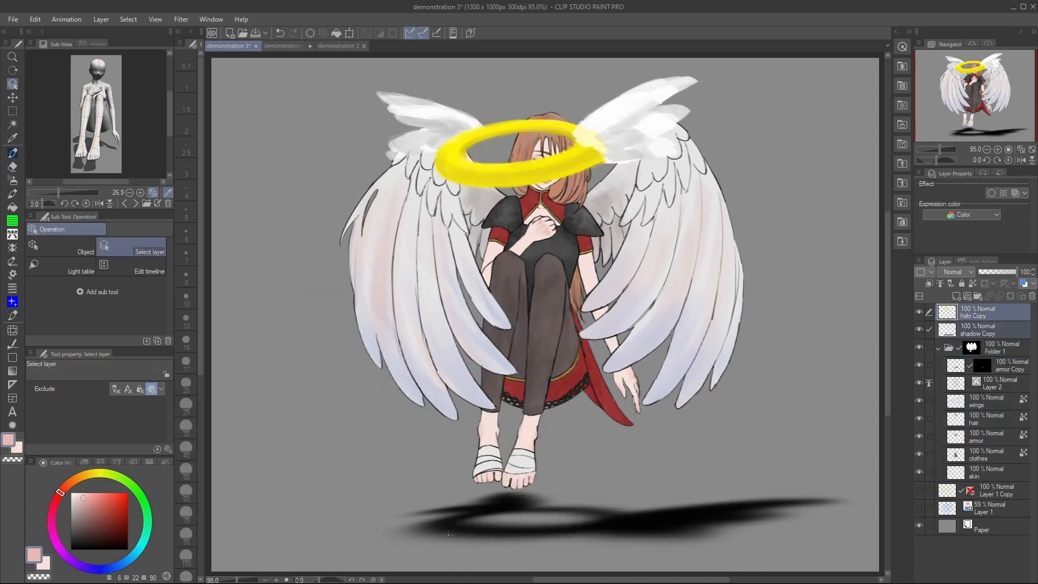
pyautogui.click(632, 485)
pyautogui.keyDown('shift'); pyautogui.click(640, 501); pyautogui.keyUp('shift')
# Try to scale the halo and shadow down together with a transform.
pyautogui.hotkey('ctrl', 't')
pyautogui.moveTo(861, 551); pyautogui.dragTo(791, 483)
pyautogui.press('Escape')
# Group the selected halo and shadow layers into a new folder.
pyautogui.rightClick(978, 313)
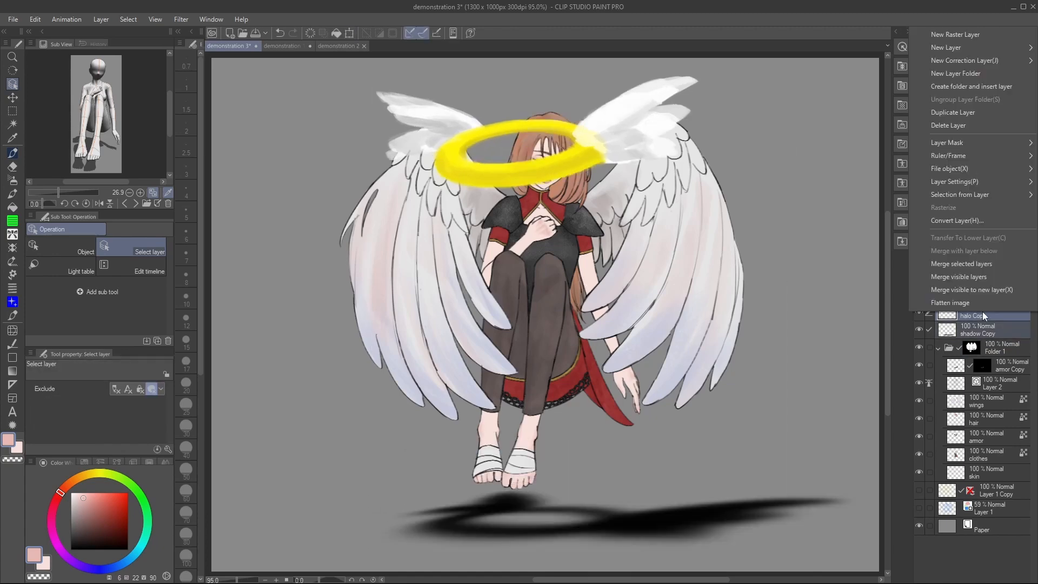
pyautogui.click(987, 86)
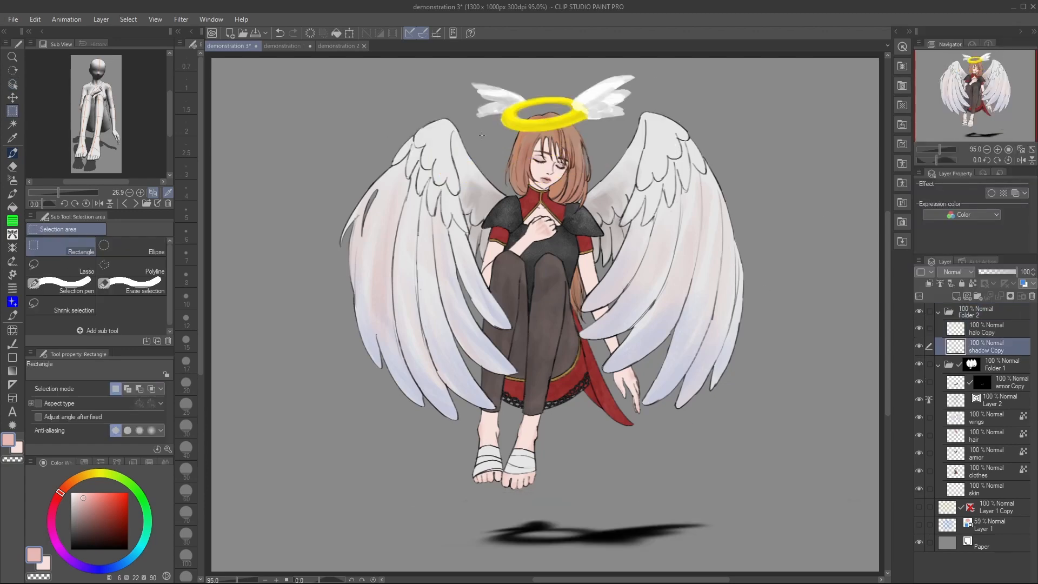
# Select the halo layer by sweeping over its artwork and start a transform on it.
pyautogui.moveTo(455, 61); pyautogui.dragTo(626, 145)
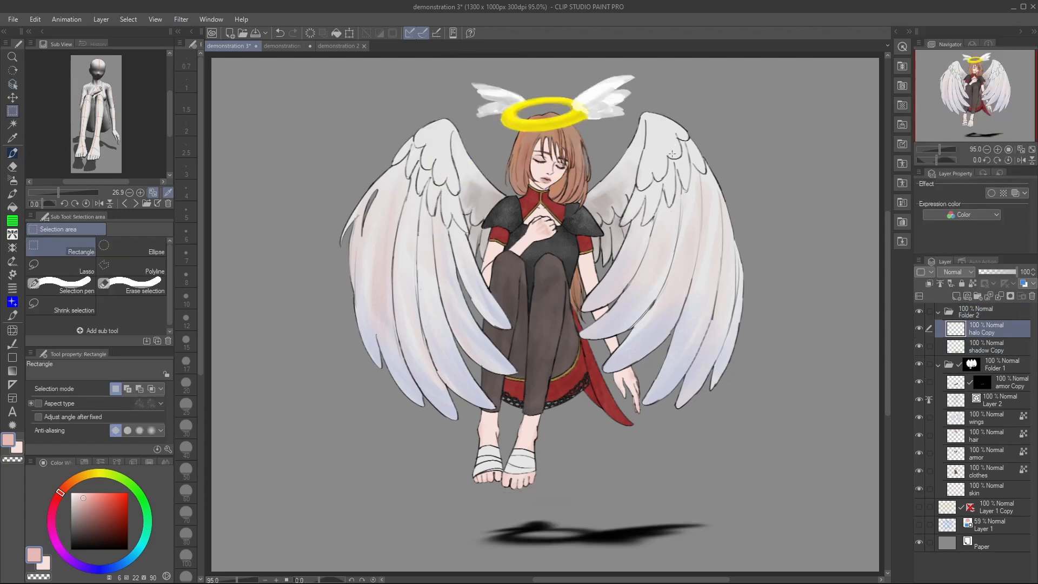
pyautogui.hotkey('ctrl', 't')
pyautogui.click(108, 391)
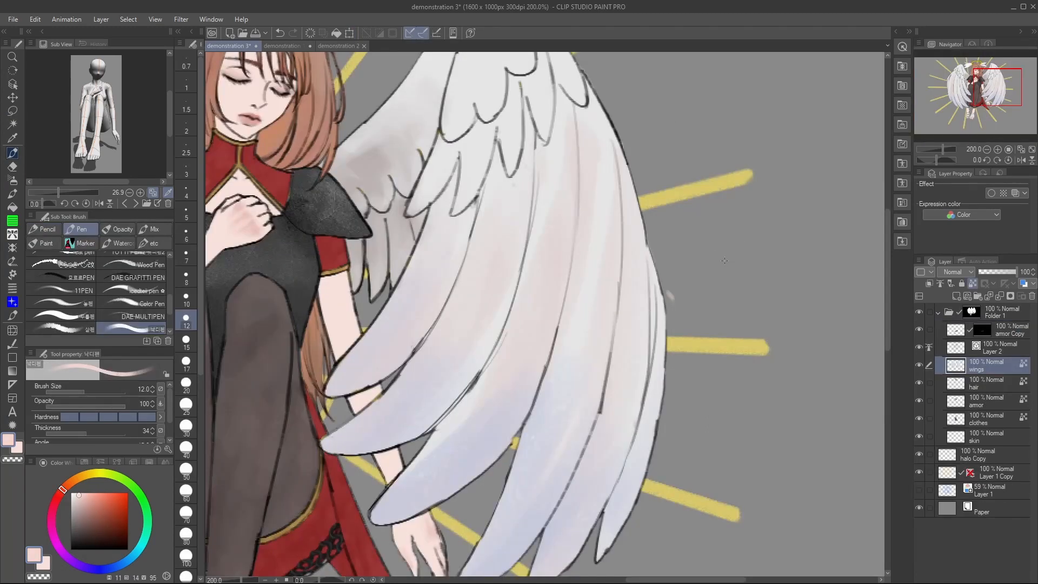
# Select the sun rays layer by sweeping over the stray mark beside the wing, and remove the mark with the Hard eraser at size 40.
pyautogui.keyDown('ctrl'); pyautogui.keyDown('shift'); pyautogui.moveTo(706, 281); pyautogui.dragTo(665, 301); pyautogui.keyUp('shift'); pyautogui.keyUp('ctrl')
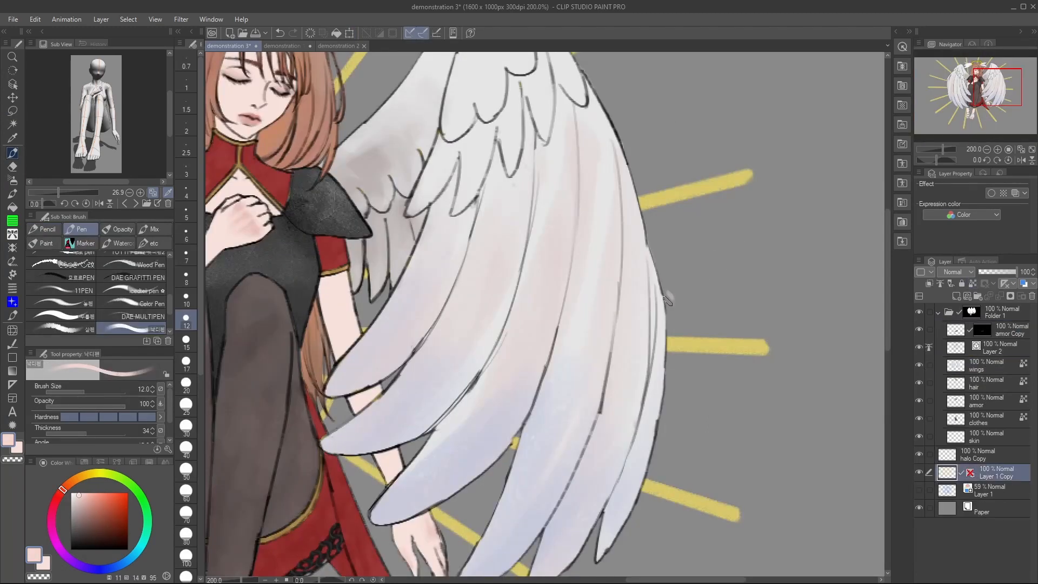
pyautogui.press('e')
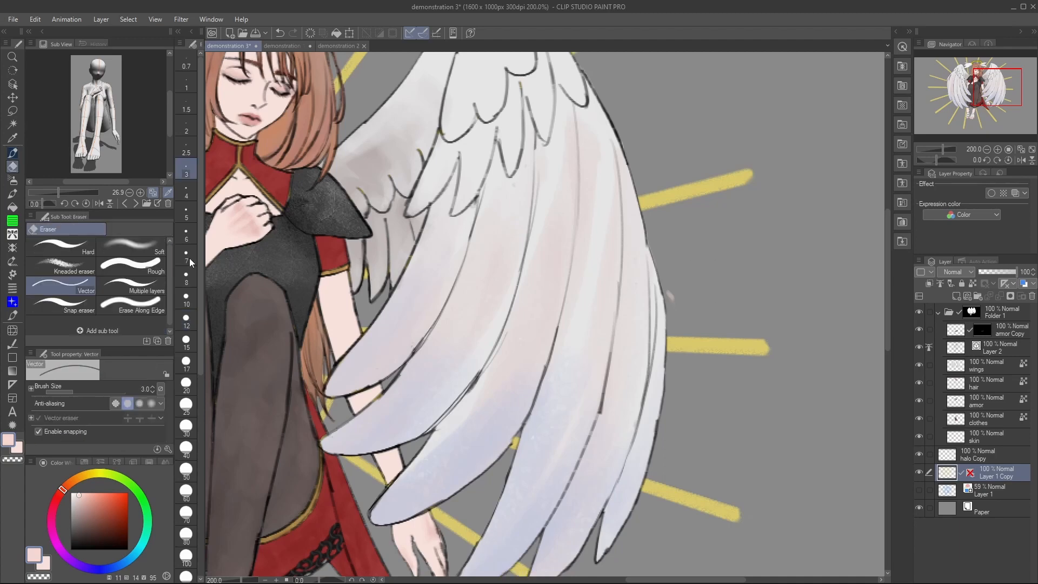
pyautogui.click(61, 246)
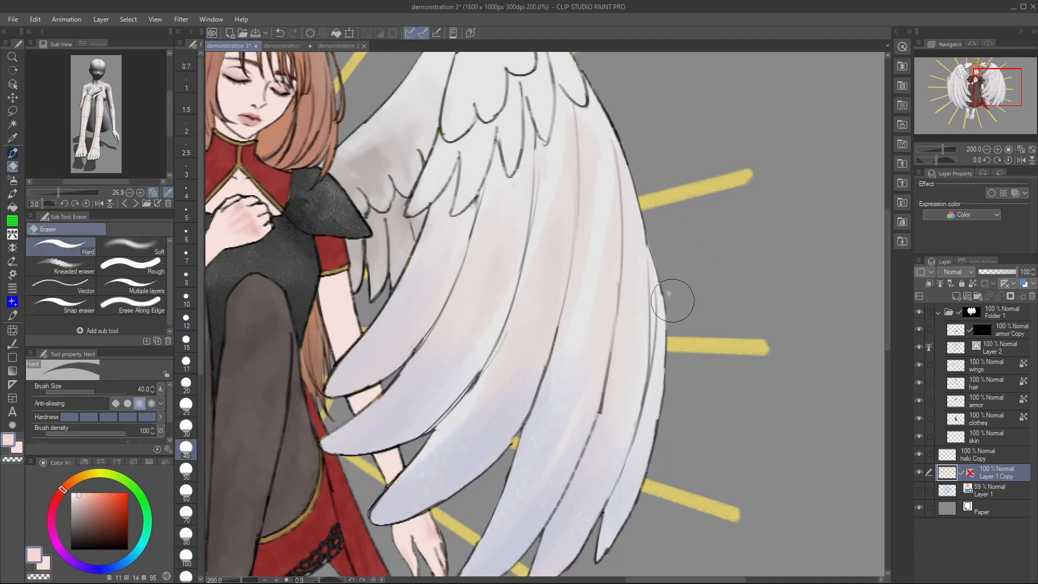
pyautogui.moveTo(673, 300); pyautogui.dragTo(671, 290)
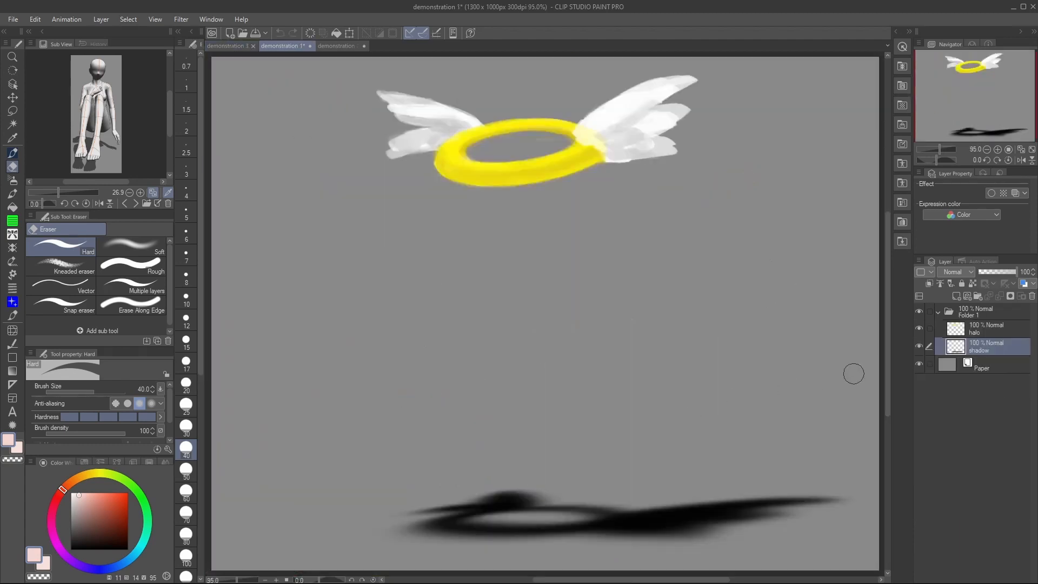
# Duplicate the shadow layer in the demonstration 1 canvas by copying and pasting it.
pyautogui.rightClick(982, 346)
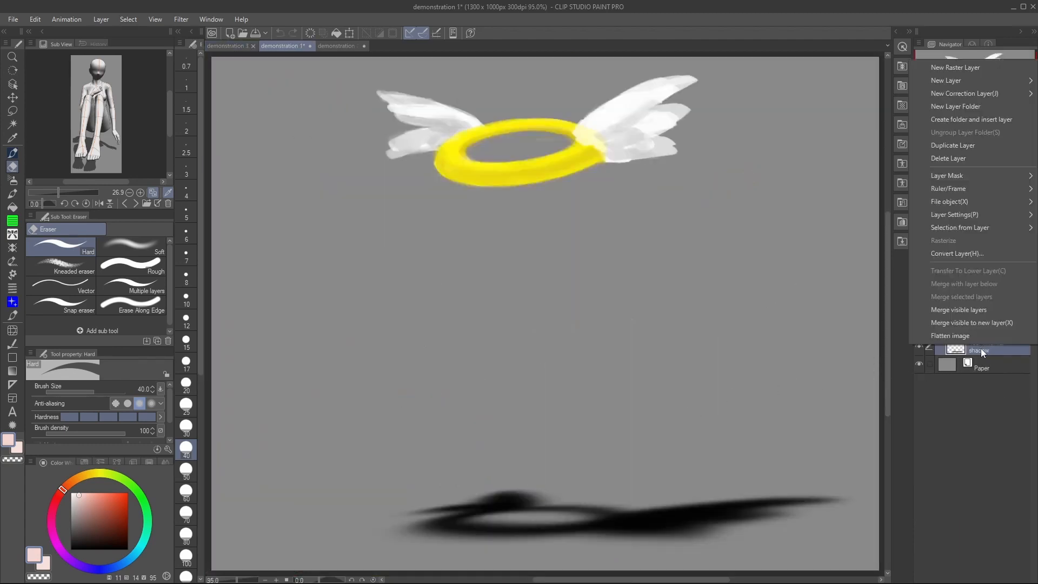
pyautogui.click(980, 348)
pyautogui.hotkey('ctrl', 'c')
pyautogui.hotkey('ctrl', 'v')
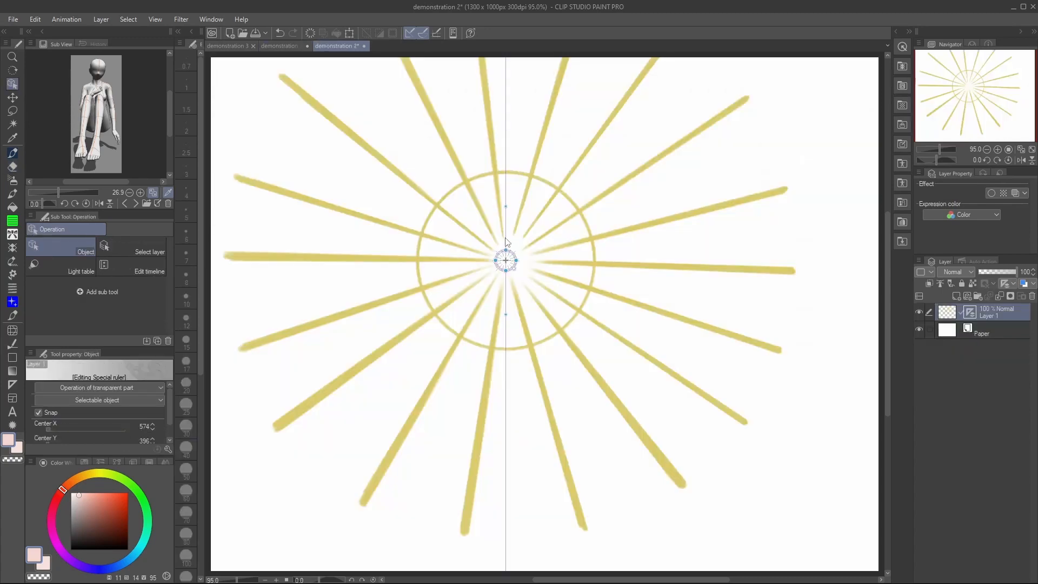
# Shift the special ruler on the sunburst layer in demonstration 2 sideways and add a new raster layer.
pyautogui.moveTo(505, 238); pyautogui.dragTo(613, 236)
pyautogui.moveTo(987, 312)
pyautogui.mouseDown()
pyautogui.moveTo(971, 322)
pyautogui.moveTo(969, 313)
pyautogui.mouseUp()
pyautogui.hotkey('ctrl', 'shift', 'n')
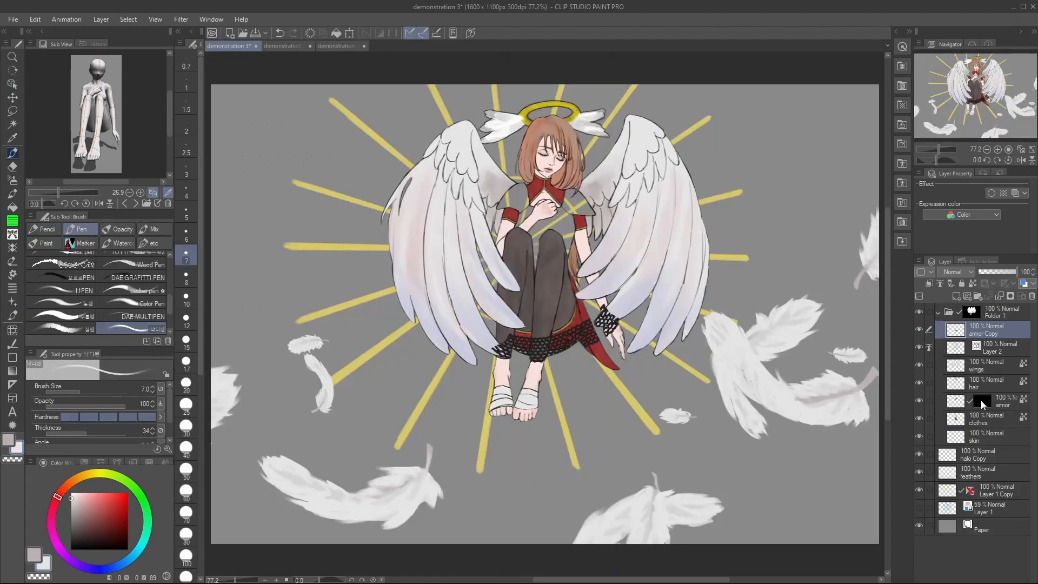
# Try moving the armor Copy and Folder 1 layer masks onto other layers, and undo the last mask transfer.
pyautogui.moveTo(978, 352); pyautogui.dragTo(983, 331)
pyautogui.click(975, 318)
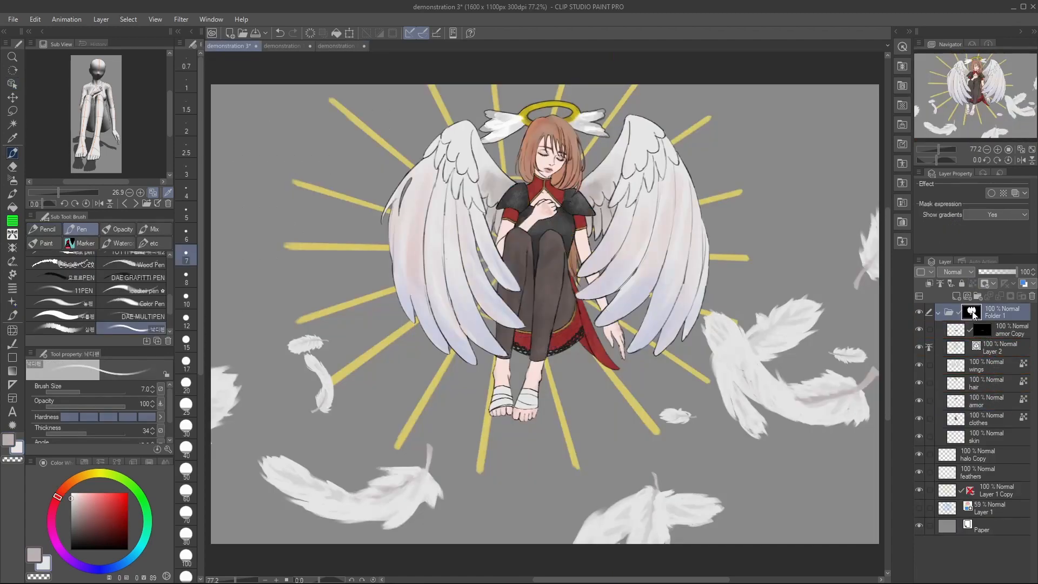
pyautogui.moveTo(975, 384); pyautogui.dragTo(970, 468)
pyautogui.hotkey('ctrl', 'z')
# Try duplicating the armor Copy layer together with its mask by copy and paste, and undo the duplicate.
pyautogui.click(981, 329)
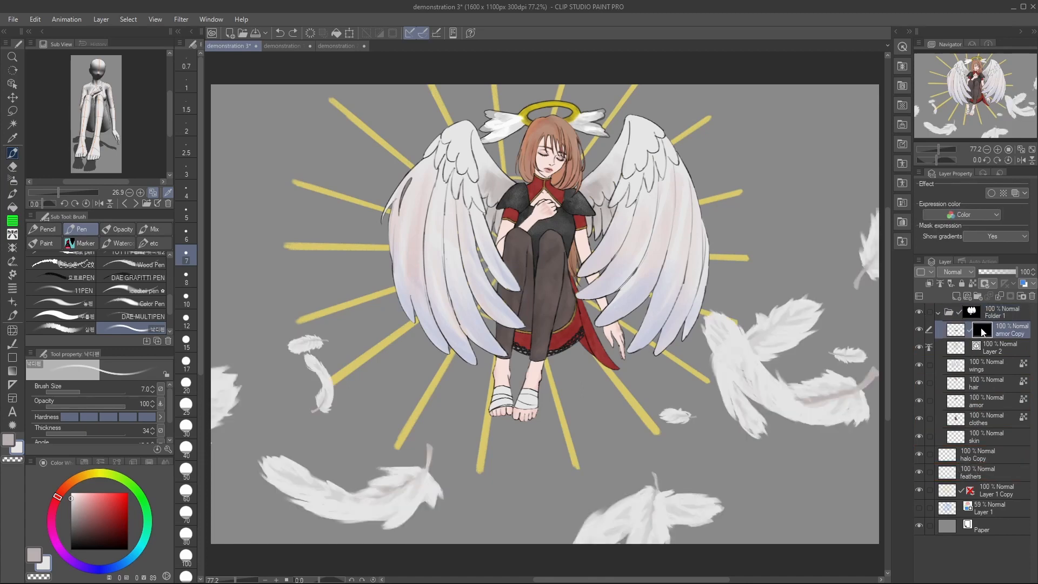
pyautogui.hotkey('ctrl', 'c')
pyautogui.hotkey('ctrl', 'v')
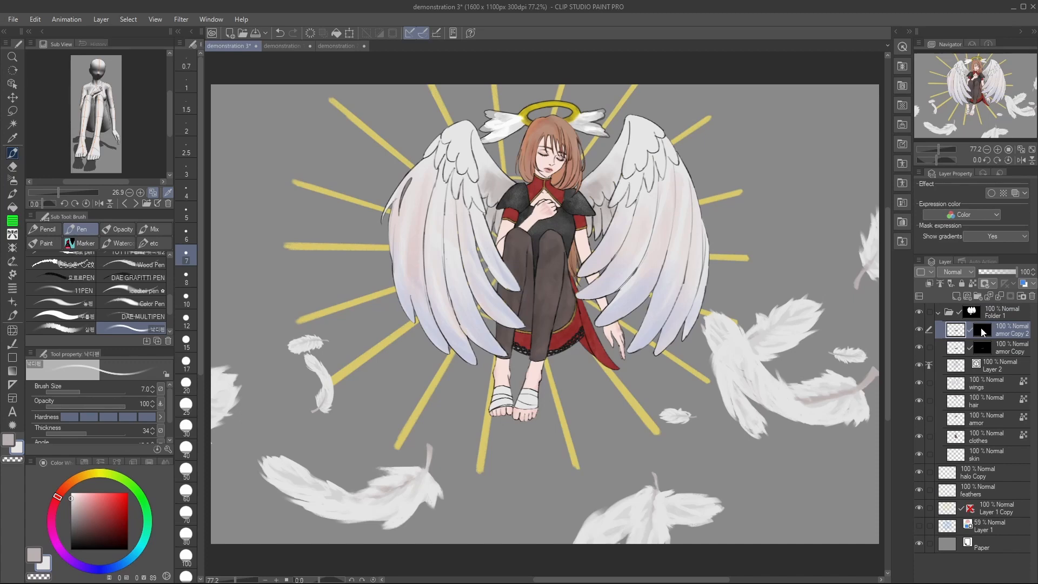
pyautogui.hotkey('ctrl', 'z')
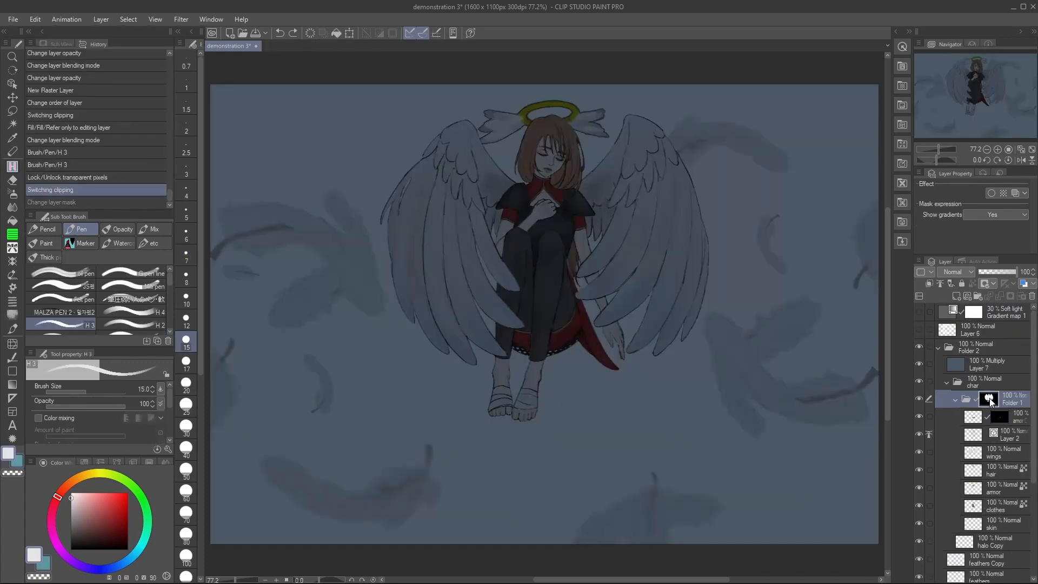
# Transfer Folder 1's layer mask onto the Multiply layer above it.
pyautogui.moveTo(989, 400); pyautogui.dragTo(985, 364)
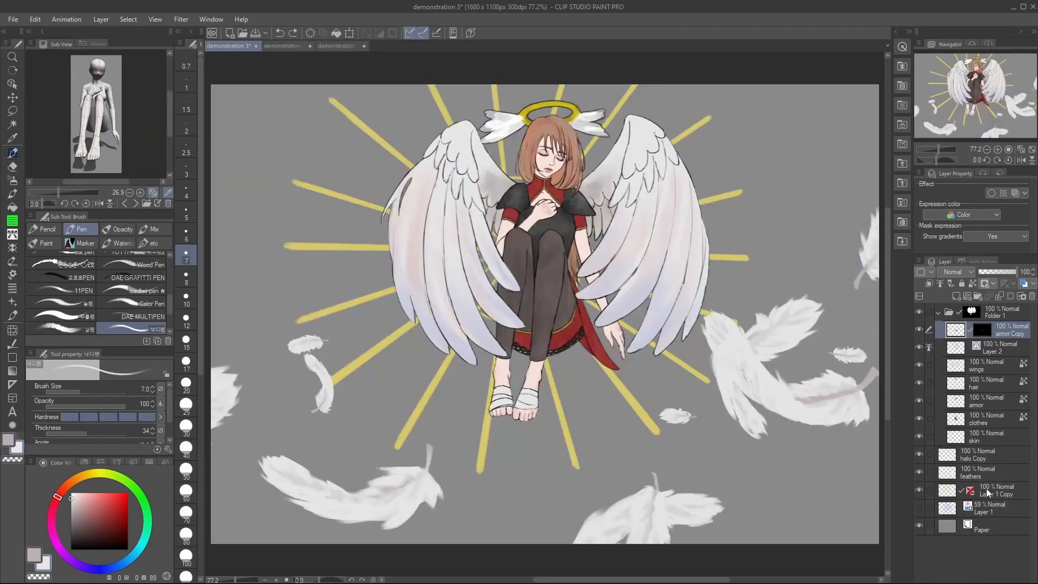
# Enable the ruler on Layer 1 Copy, try duplicating the layer with its ruler by copy and paste, and undo the duplicate.
pyautogui.click(958, 494)
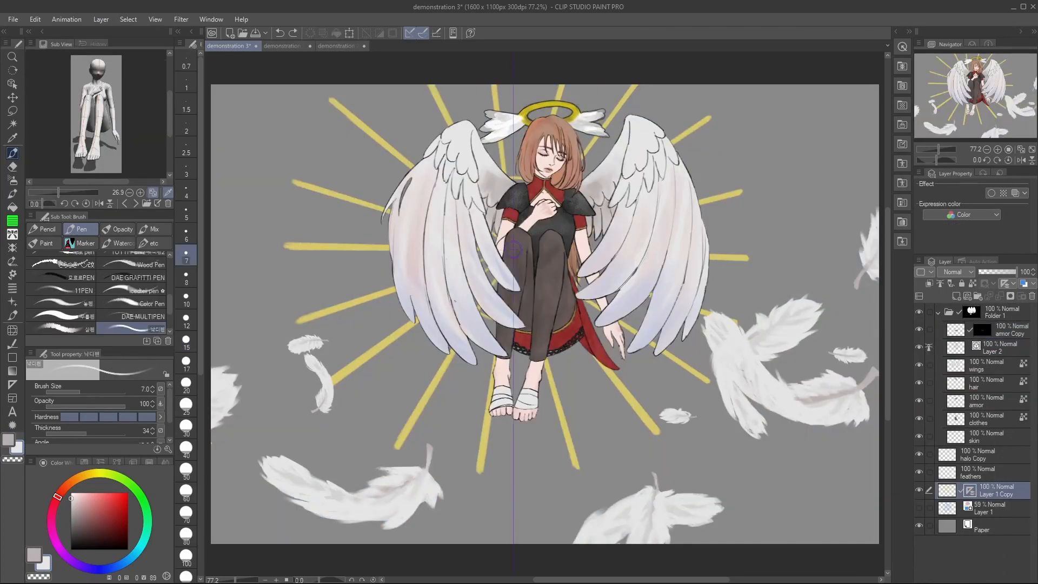
pyautogui.click(12, 84)
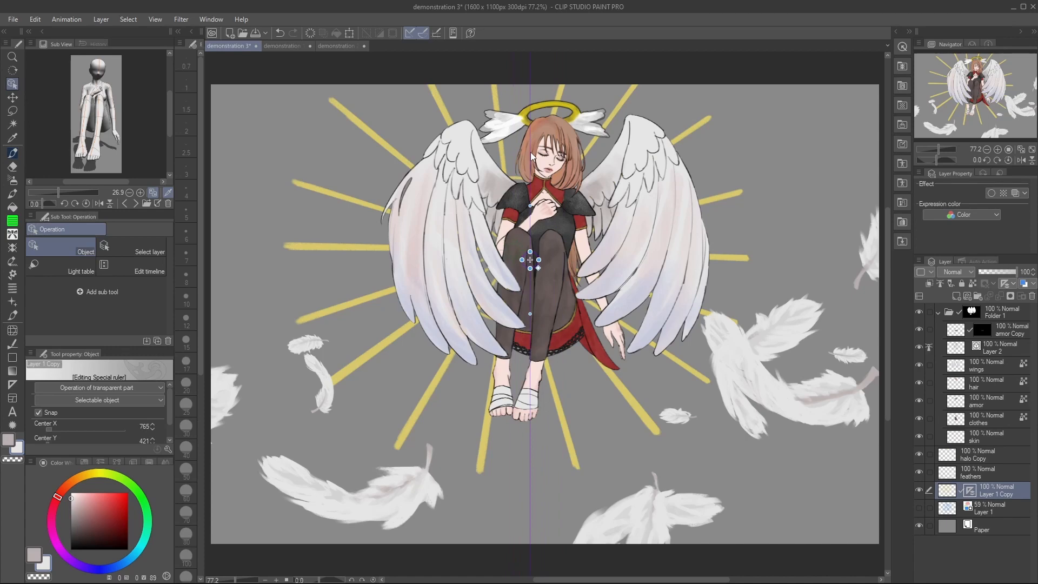
pyautogui.hotkey('ctrl', 'c')
pyautogui.hotkey('ctrl', 'v')
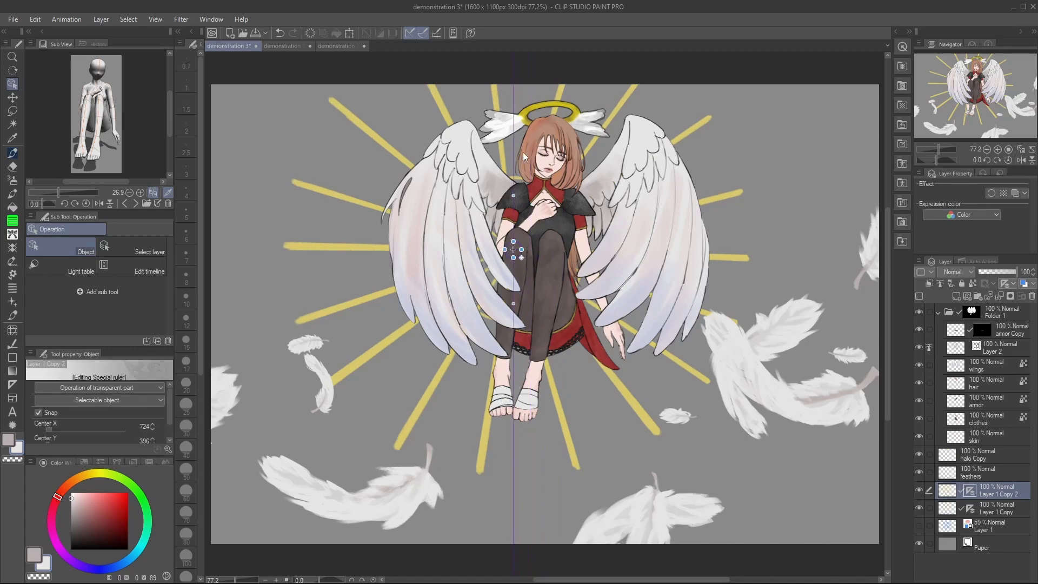
pyautogui.hotkey('ctrl', 'z')
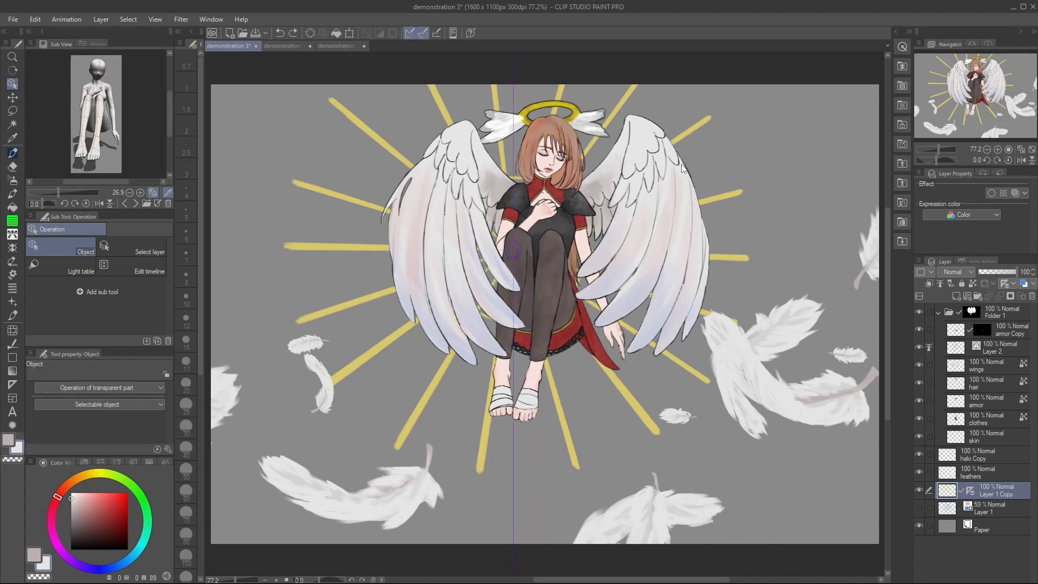
# Try copying the ruler from Layer 1 Copy onto the halo Copy layer, and undo the copy.
pyautogui.click(970, 492)
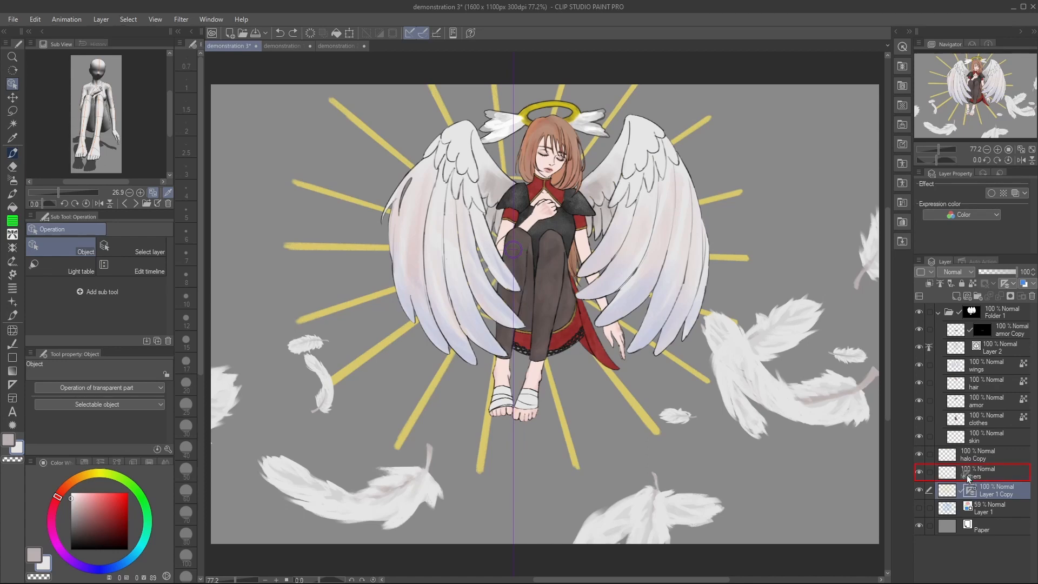
pyautogui.hotkey('ctrl', 'z')
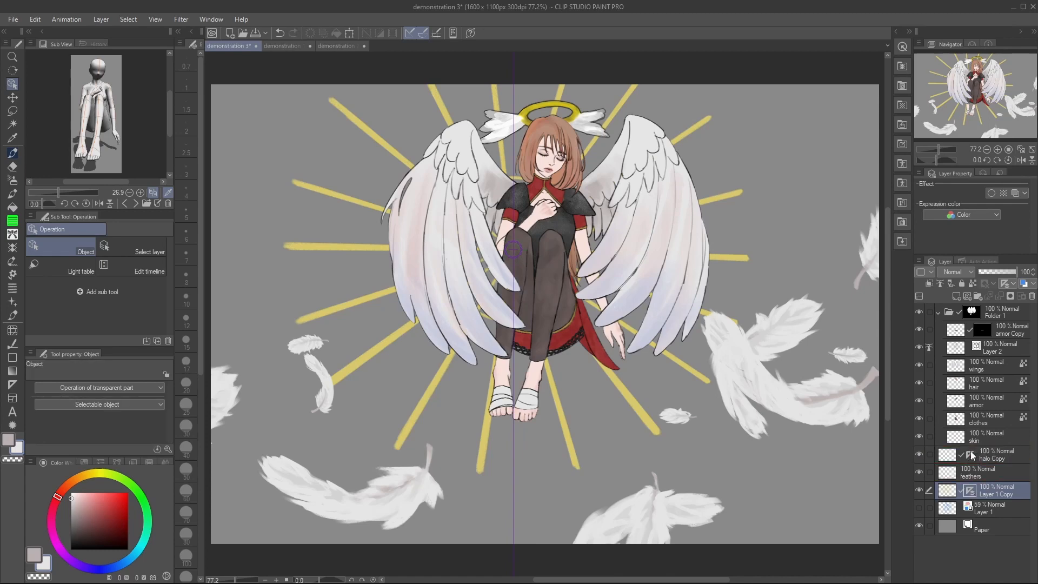
pyautogui.hotkey('ctrl', 'y')
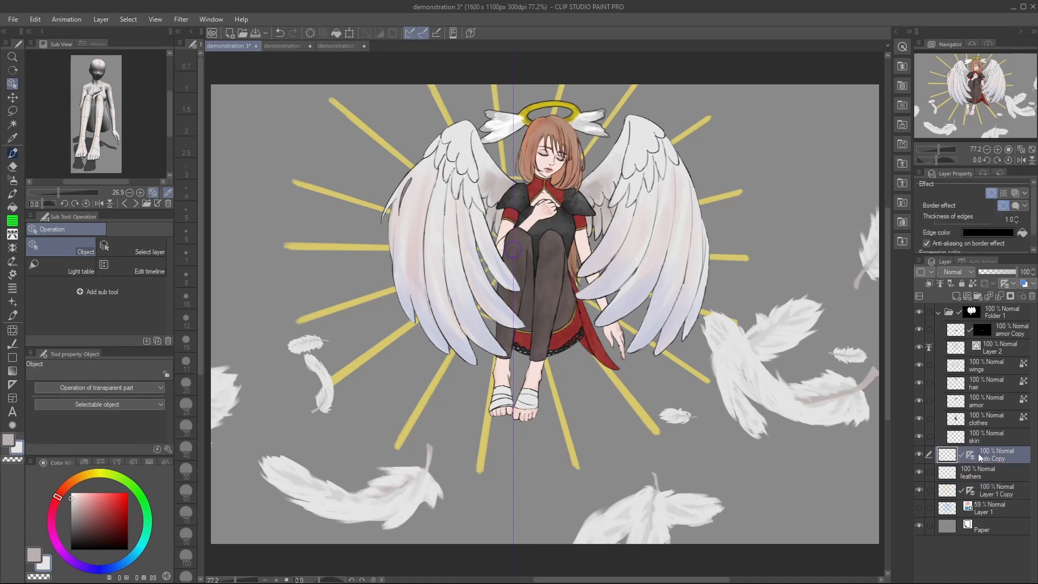
pyautogui.hotkey('ctrl', 'z')
# Duplicate the feathers layer by copy and paste, and flip the copy horizontally with a transform to mirror the feathers.
pyautogui.click(996, 474)
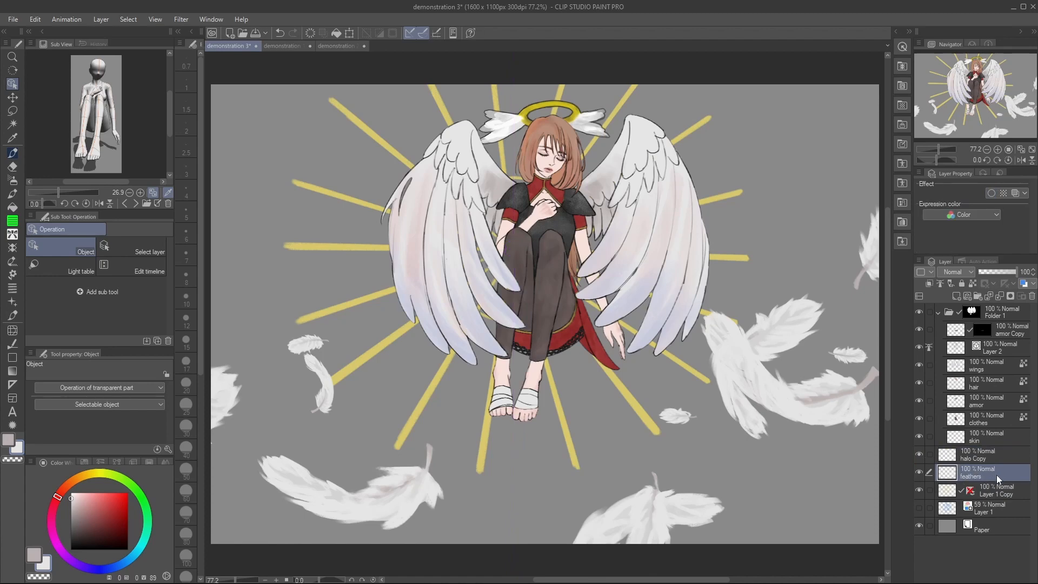
pyautogui.hotkey('ctrl', 'c')
pyautogui.hotkey('ctrl', 'v')
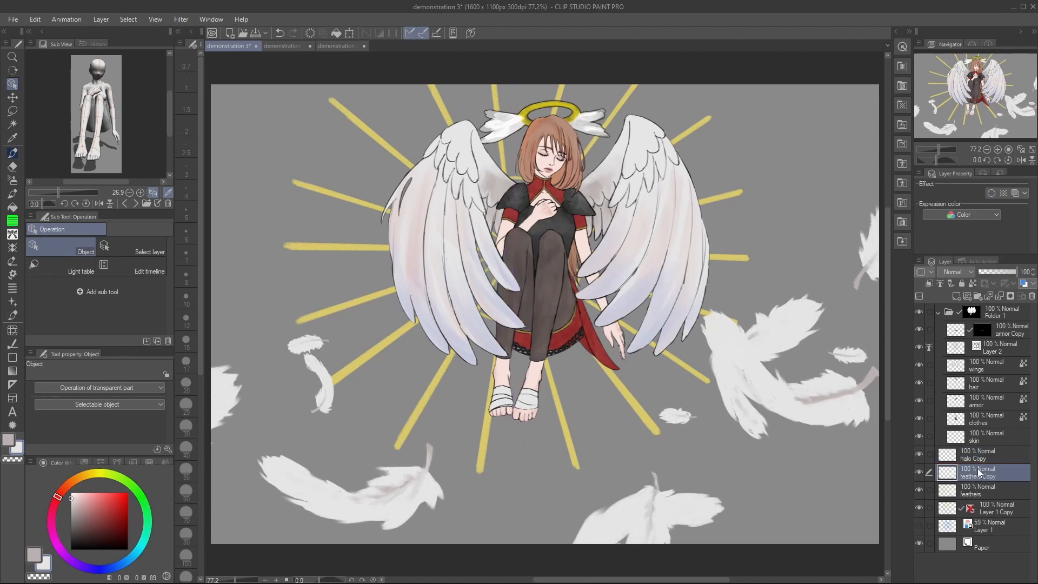
pyautogui.hotkey('ctrl', 't')
pyautogui.click(76, 389)
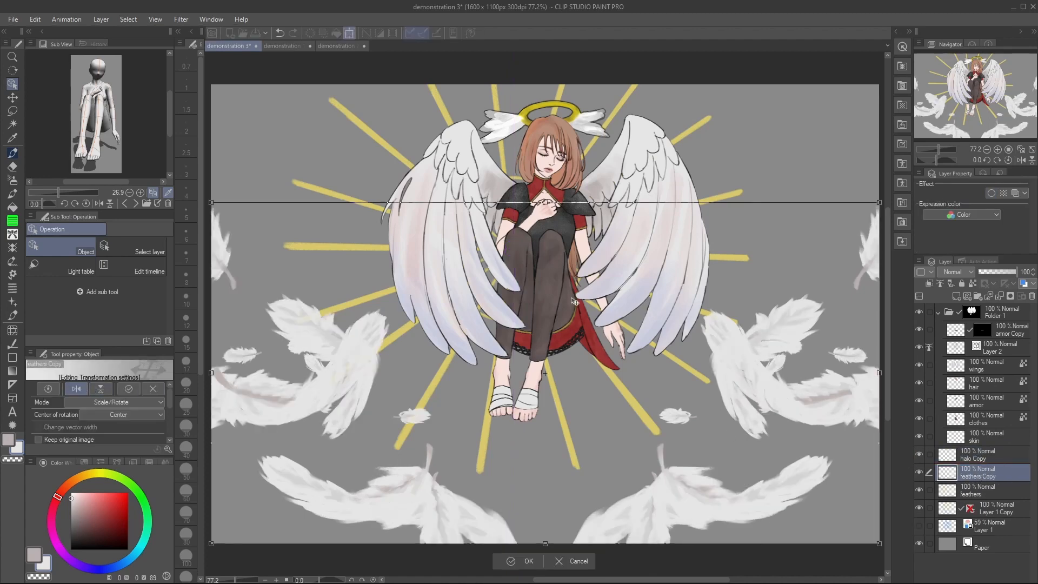
pyautogui.scroll(-1, 578, 291)
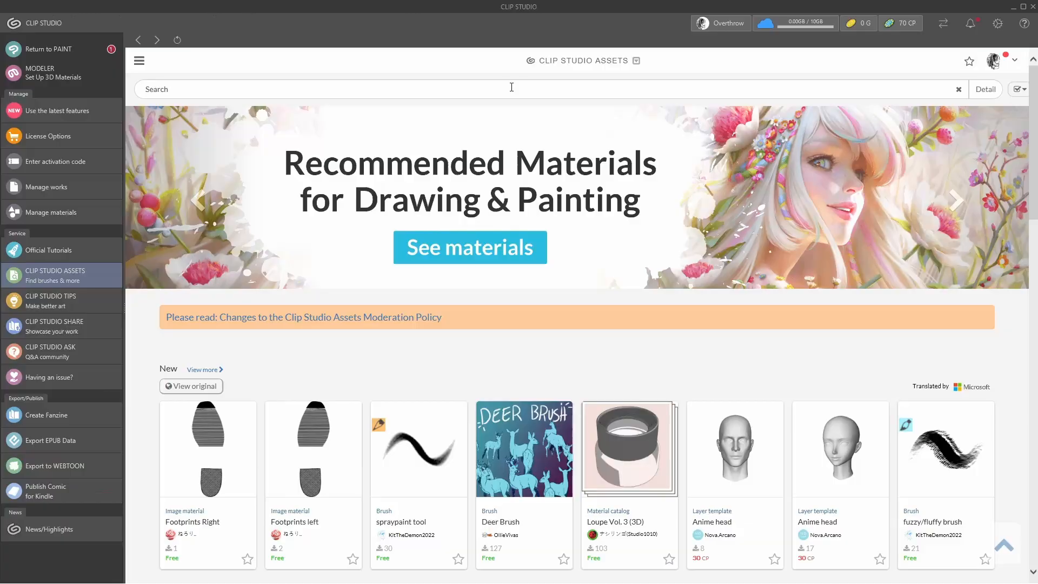
# Switch to Clip Studio Assets, search for "assets" and clear the search term.
pyautogui.write('assets')
pyautogui.press('Return')
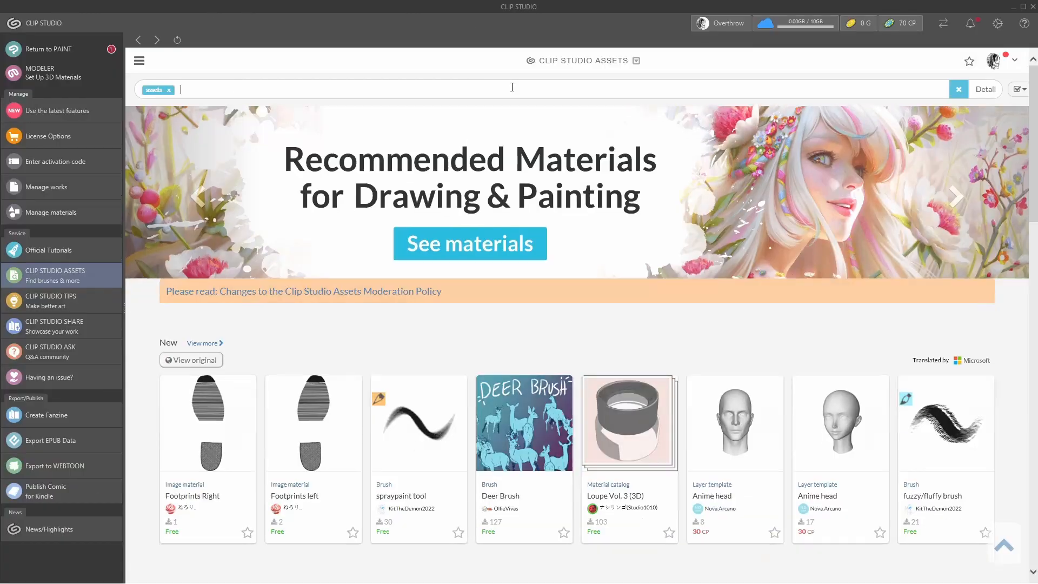
pyautogui.click(168, 90)
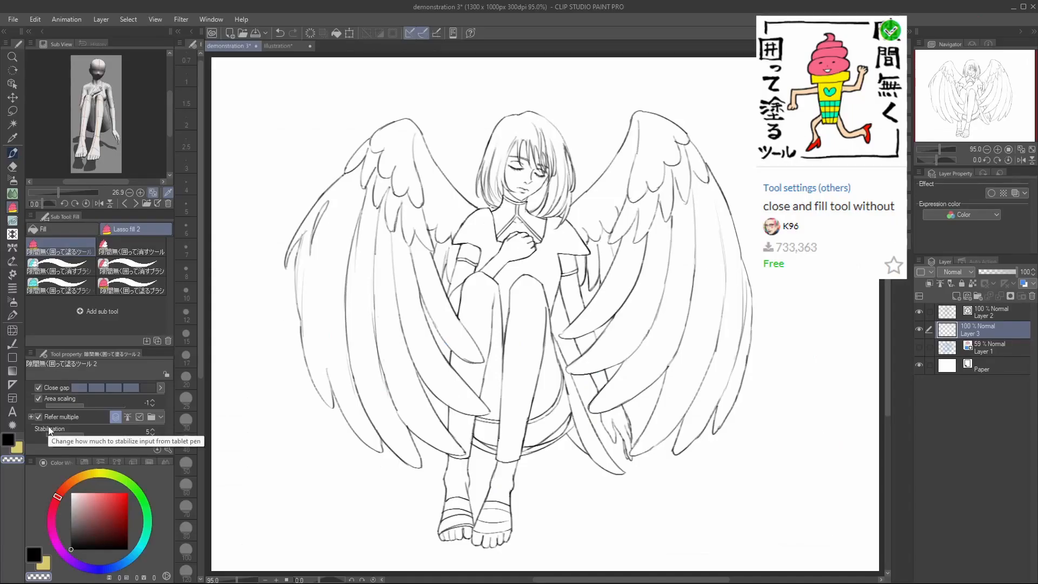
# Choose Skin-1 from the Standard color set and fill the winged figure on Layer 3 by encircling it with the close and fill lasso tool.
pyautogui.click(84, 462)
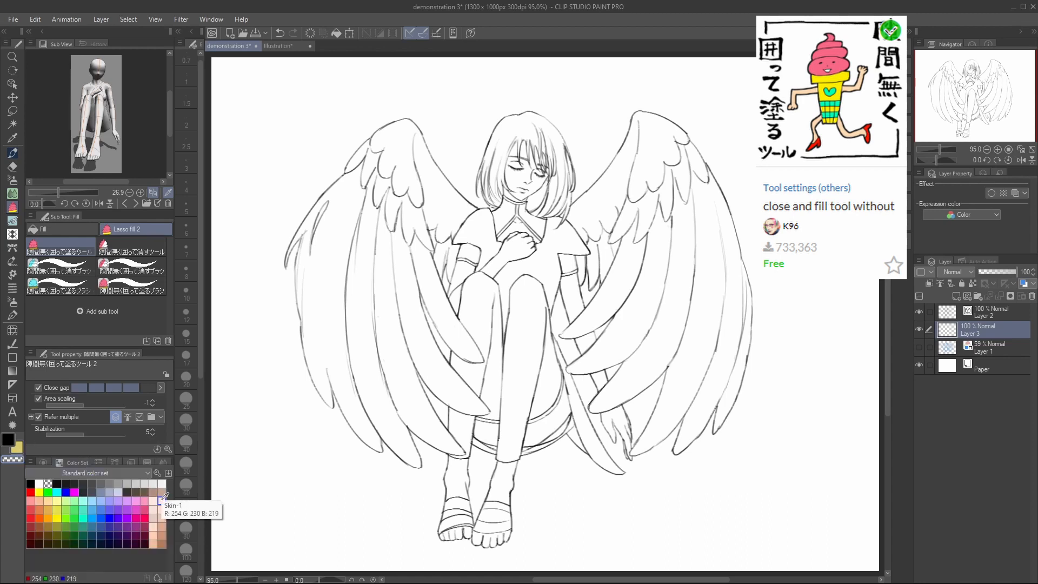
pyautogui.click(161, 500)
pyautogui.moveTo(254, 265)
pyautogui.mouseDown()
pyautogui.moveTo(506, 78)
pyautogui.moveTo(611, 520)
pyautogui.moveTo(415, 552)
pyautogui.moveTo(273, 273)
pyautogui.mouseUp()
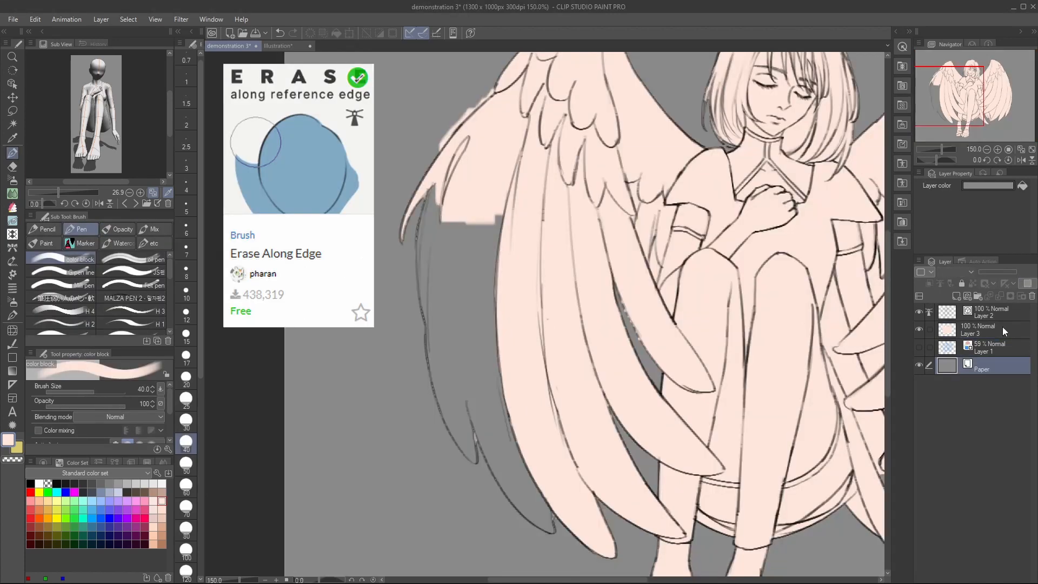
# Paint the unfilled outer wing feathers on Layer 3 and trim the overspill outside the line art with the Erase Along Edge eraser.
pyautogui.moveTo(495, 178)
pyautogui.mouseDown()
pyautogui.moveTo(460, 288)
pyautogui.moveTo(440, 194)
pyautogui.moveTo(437, 276)
pyautogui.moveTo(445, 311)
pyautogui.moveTo(501, 388)
pyautogui.moveTo(436, 354)
pyautogui.moveTo(460, 433)
pyautogui.moveTo(491, 420)
pyautogui.moveTo(514, 484)
pyautogui.moveTo(514, 433)
pyautogui.mouseUp()
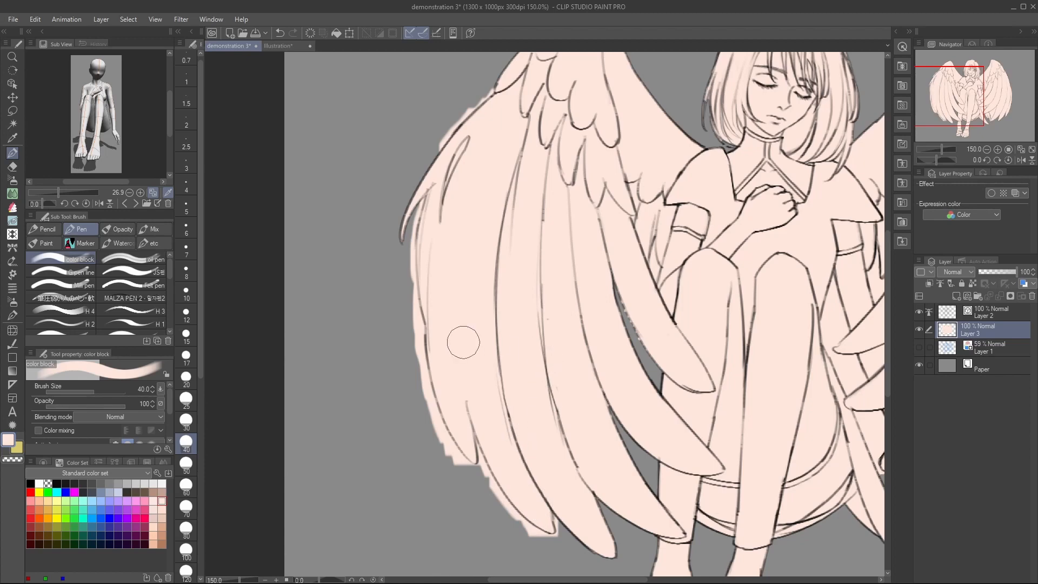
pyautogui.press('e')
pyautogui.moveTo(417, 376)
pyautogui.mouseDown()
pyautogui.moveTo(447, 442)
pyautogui.moveTo(482, 467)
pyautogui.moveTo(519, 522)
pyautogui.moveTo(557, 525)
pyautogui.mouseUp()
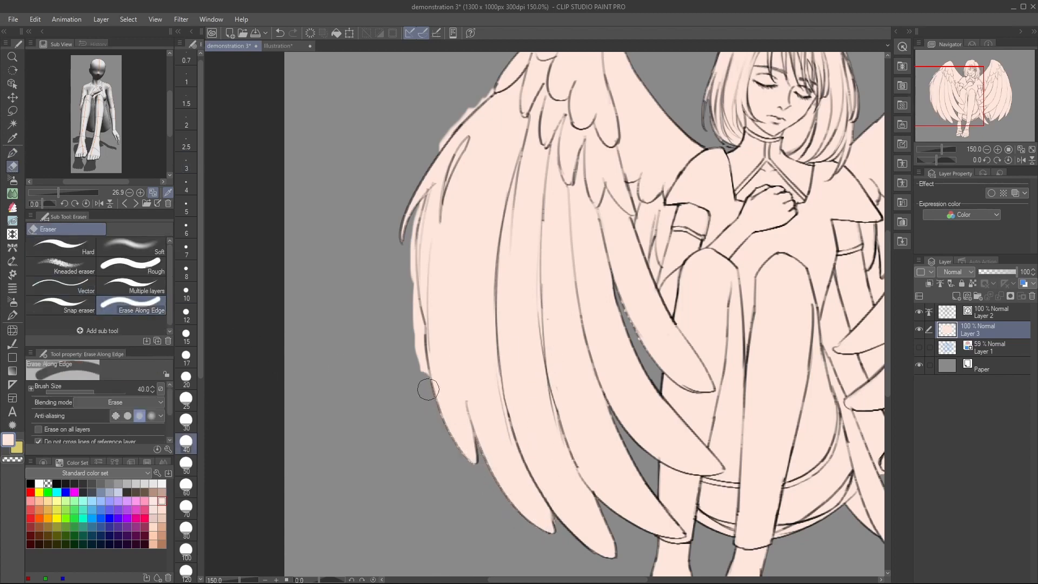
pyautogui.moveTo(416, 313); pyautogui.dragTo(407, 221)
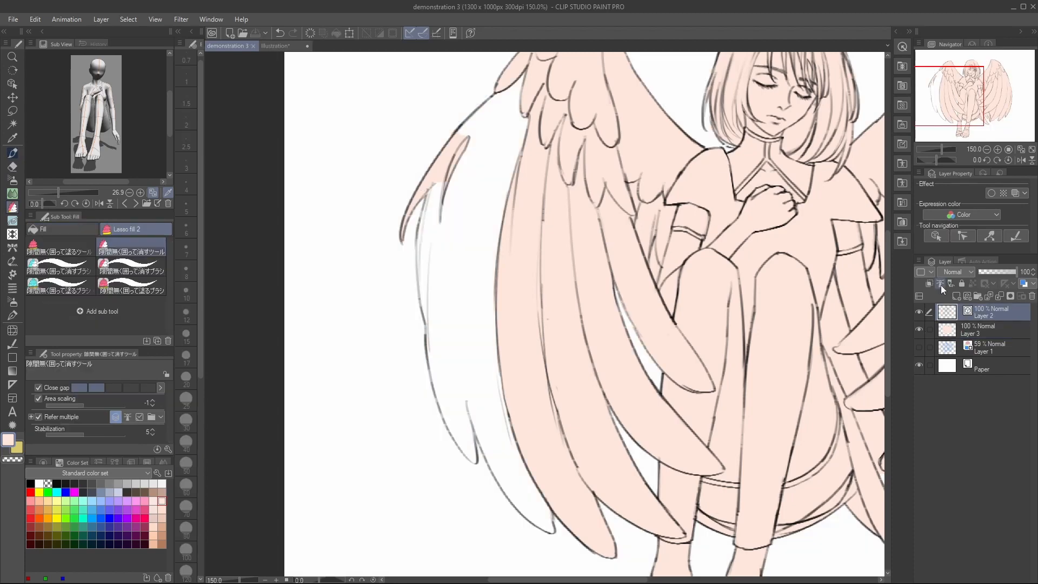
# Set the line art on Layer 2 as the reference layer, select Layer 3 and switch to the Eraser tool.
pyautogui.click(939, 284)
pyautogui.click(989, 329)
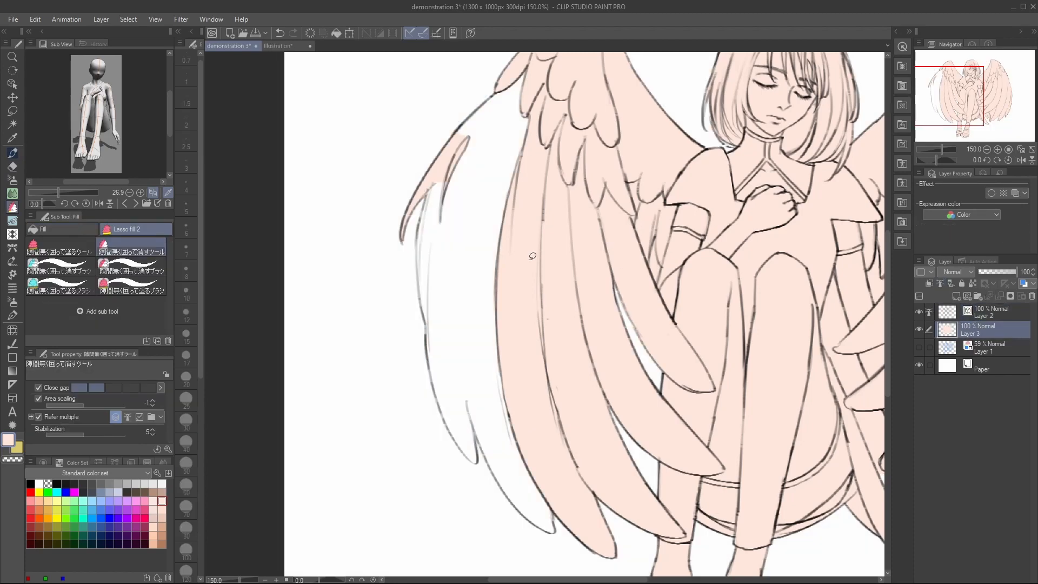
pyautogui.press('e')
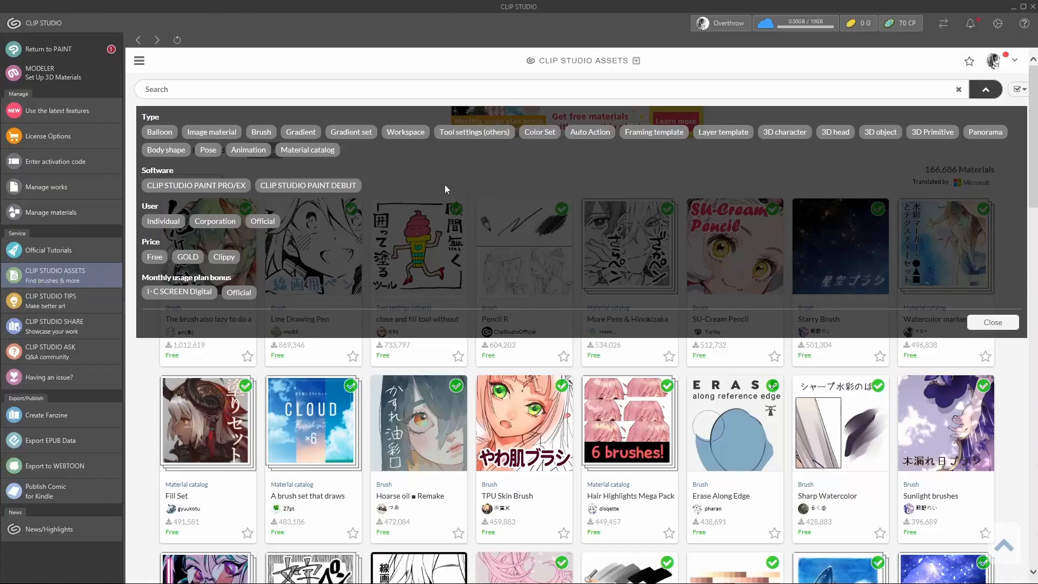
# Switch to Clip Studio Assets, filter the materials by the Gradient set type, and replace that filter with the Gradient type.
pyautogui.click(351, 132)
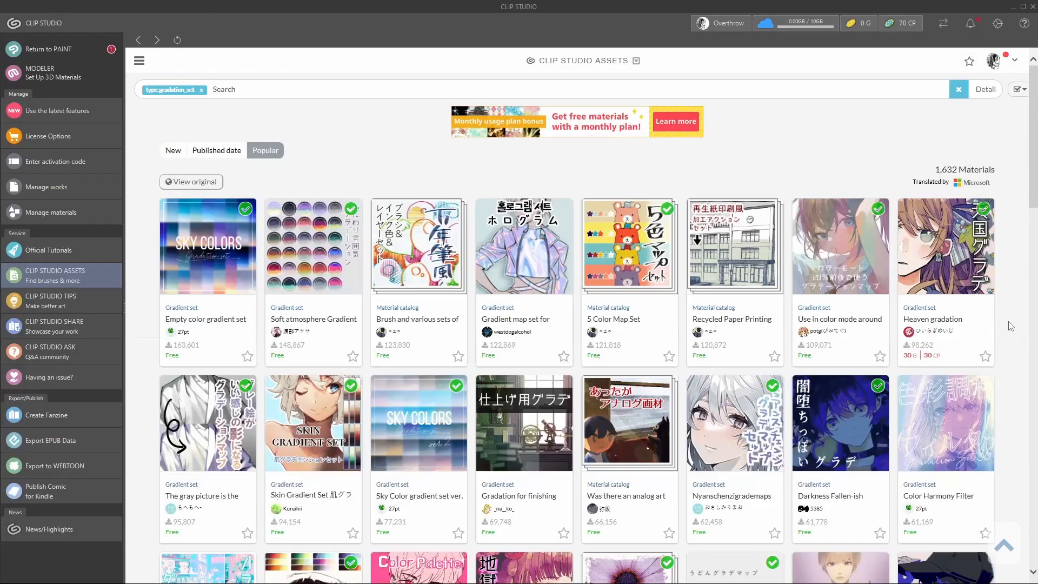
pyautogui.click(201, 89)
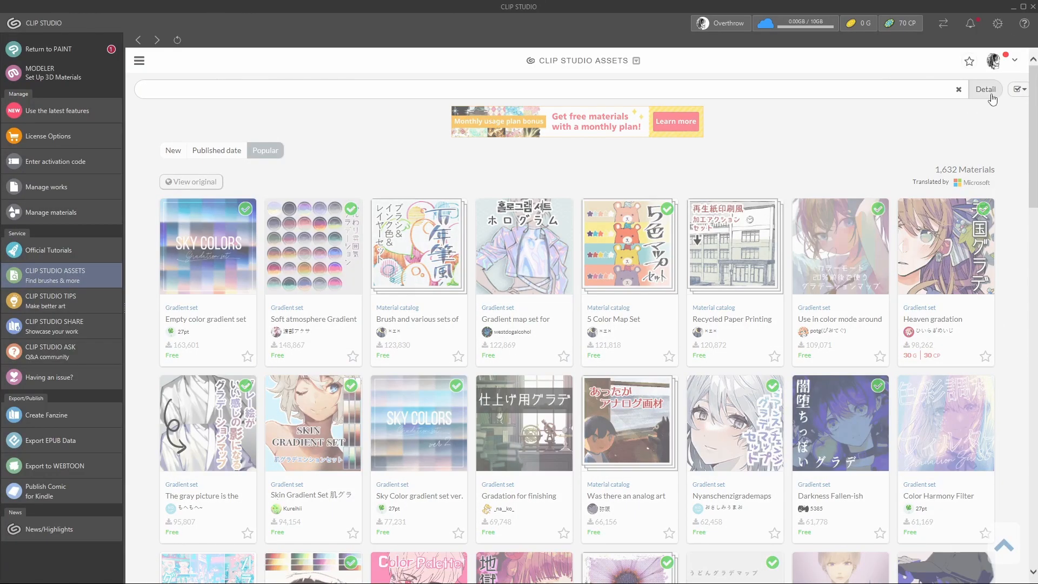
pyautogui.click(985, 89)
pyautogui.click(301, 132)
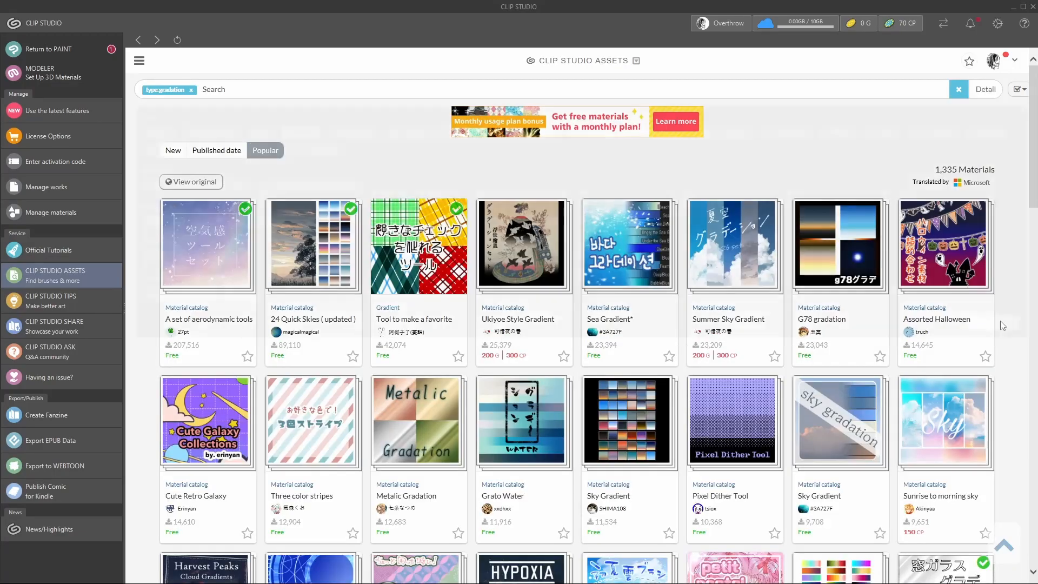
# Fill the background behind the winged figure with vertical sky gradients, including Lots of Clouds.
pyautogui.moveTo(538, 156); pyautogui.dragTo(539, 531)
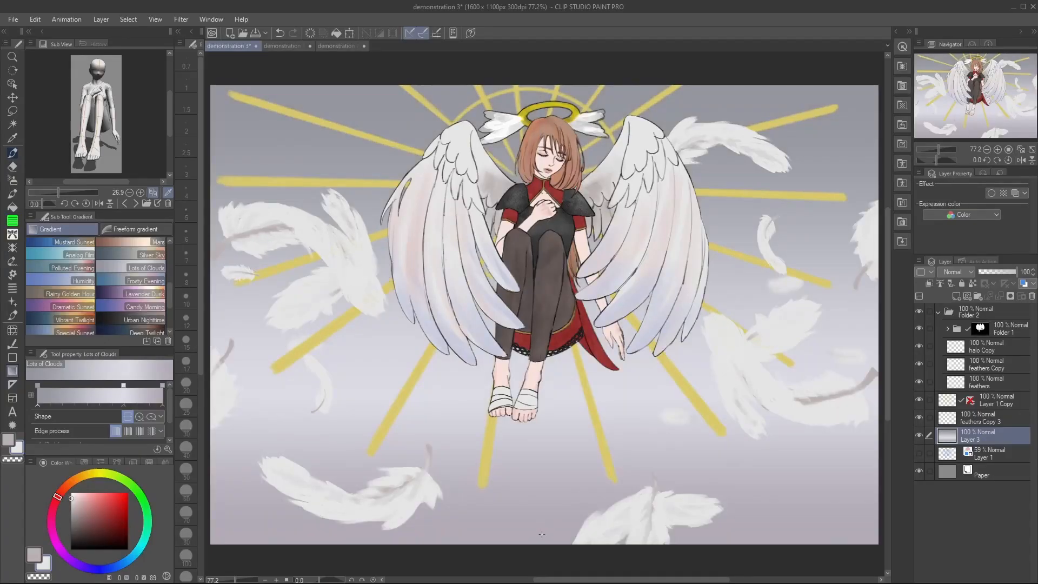
pyautogui.moveTo(544, 86); pyautogui.dragTo(550, 542)
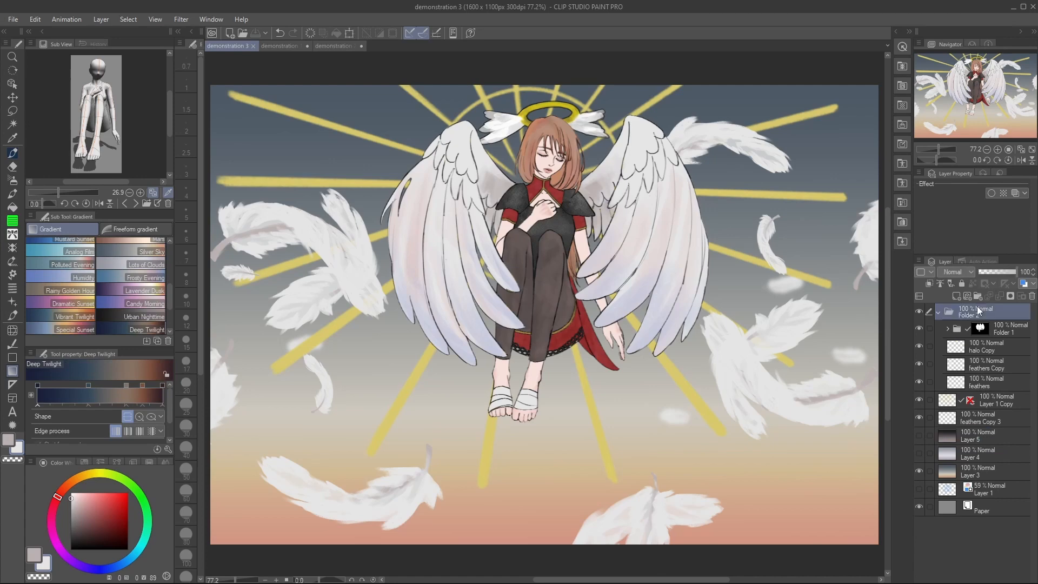
# Add a Gradient map correction layer using Sunrise (bright) from the Sky set, covering the whole illustration, and adjust its opacity.
pyautogui.rightClick(977, 309)
pyautogui.moveTo(964, 55)
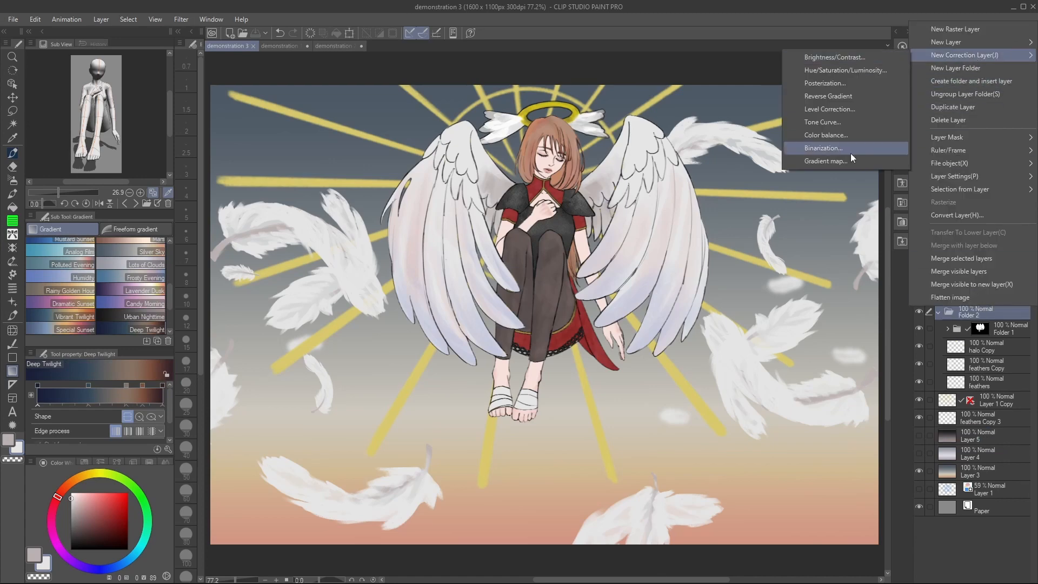
pyautogui.click(851, 154)
pyautogui.scroll(-5, 125, 138)
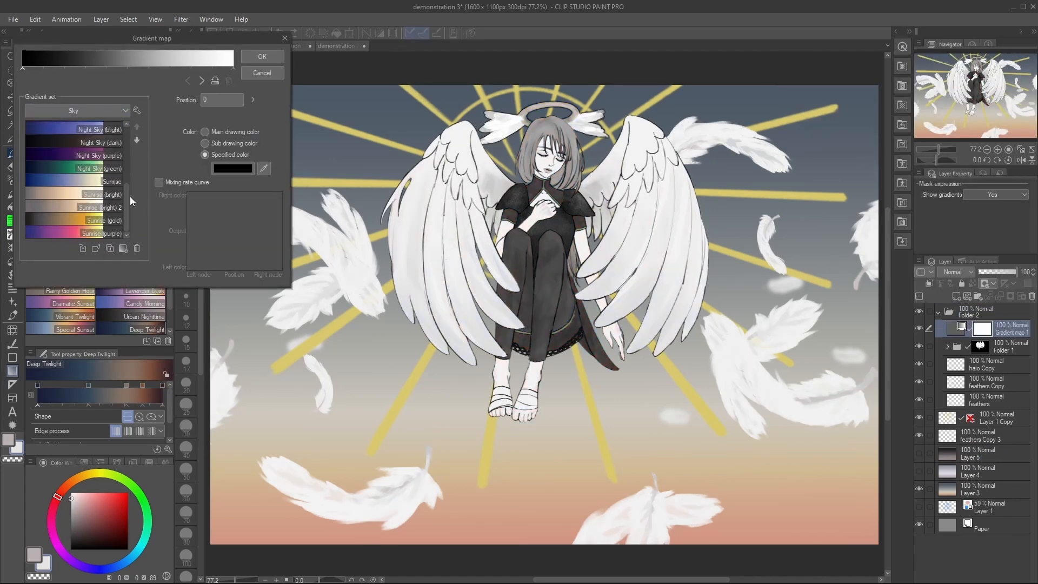
pyautogui.click(108, 194)
pyautogui.click(272, 58)
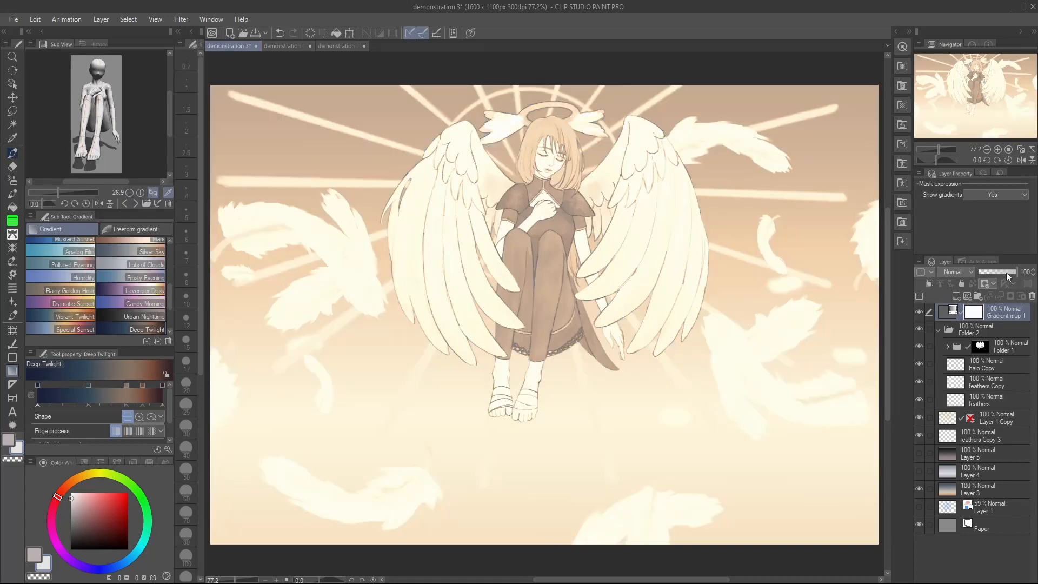
pyautogui.click(1001, 272)
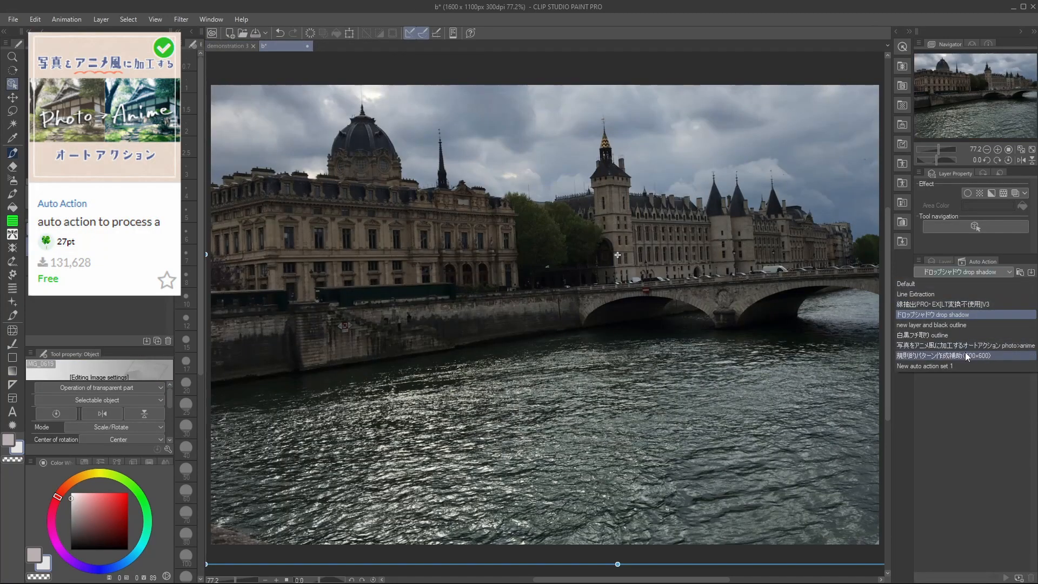
# Choose the photo-to-anime auto action set for the river photo, select its Vivid action and return to the layer list.
pyautogui.click(967, 345)
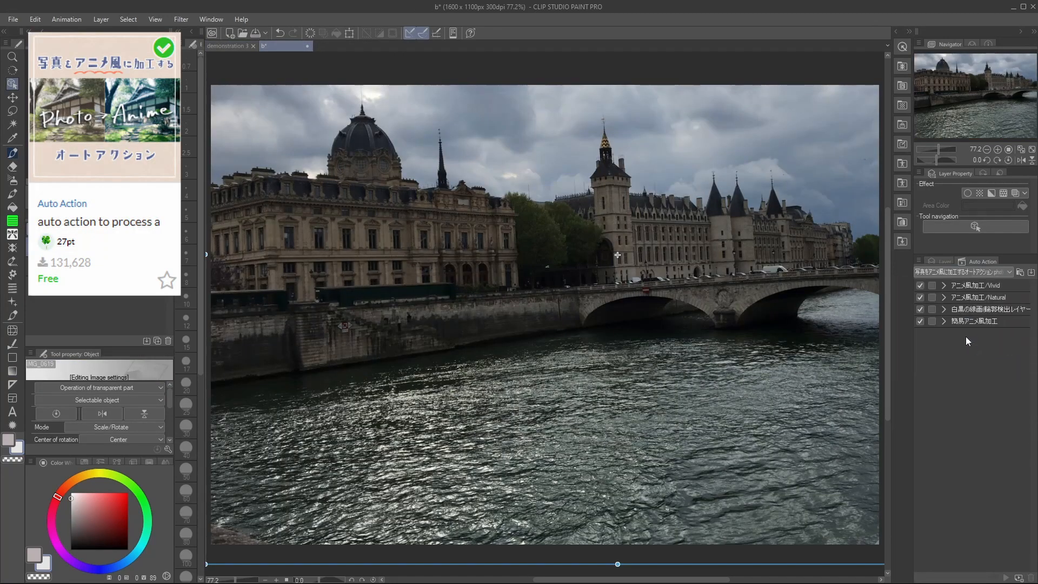
pyautogui.click(968, 286)
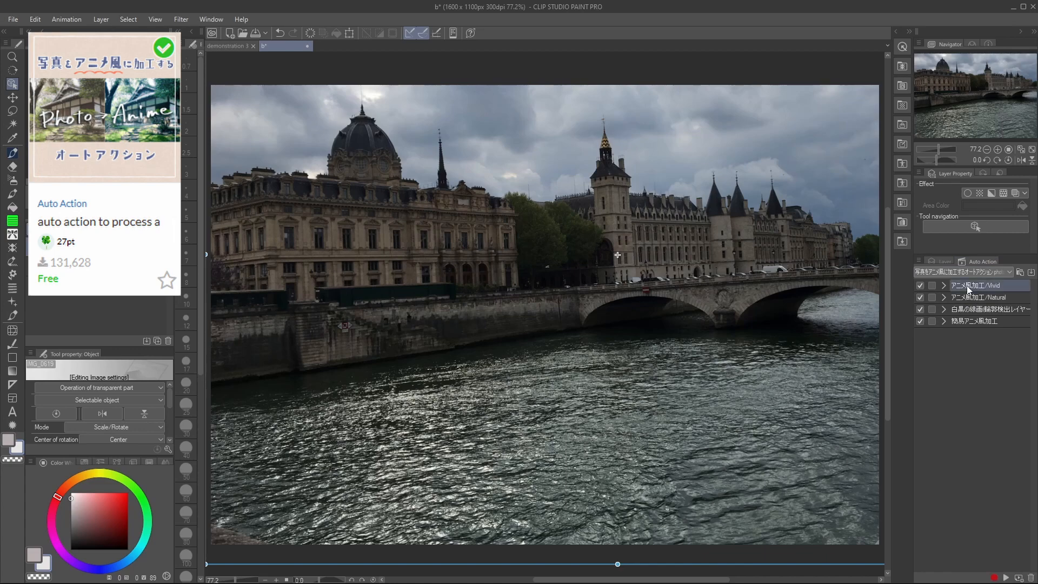
pyautogui.click(945, 260)
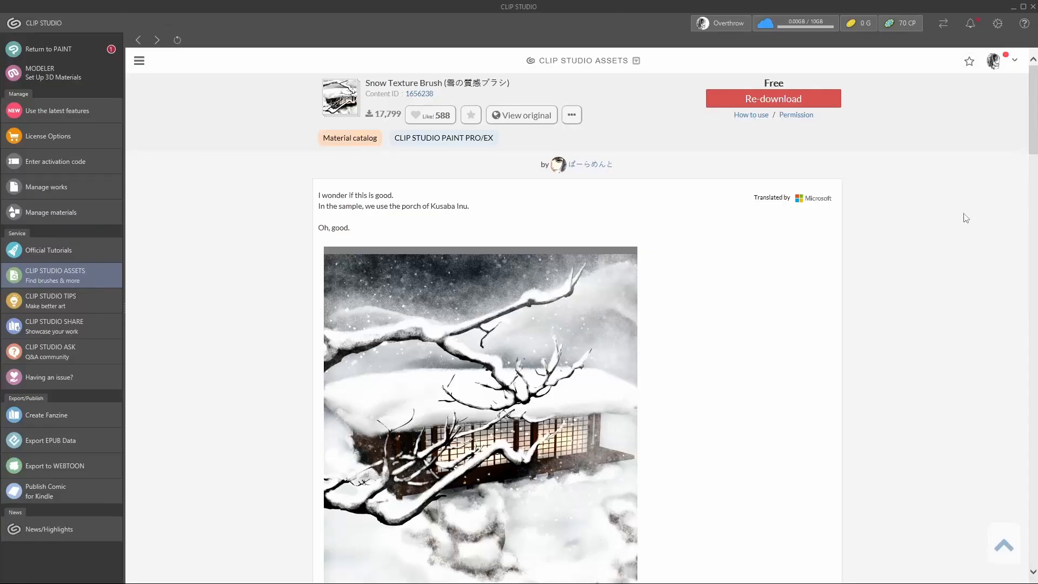
# Examine the sample images on the Snow Texture Brush page in Clip Studio Assets.
pyautogui.scroll(-10, 966, 218)
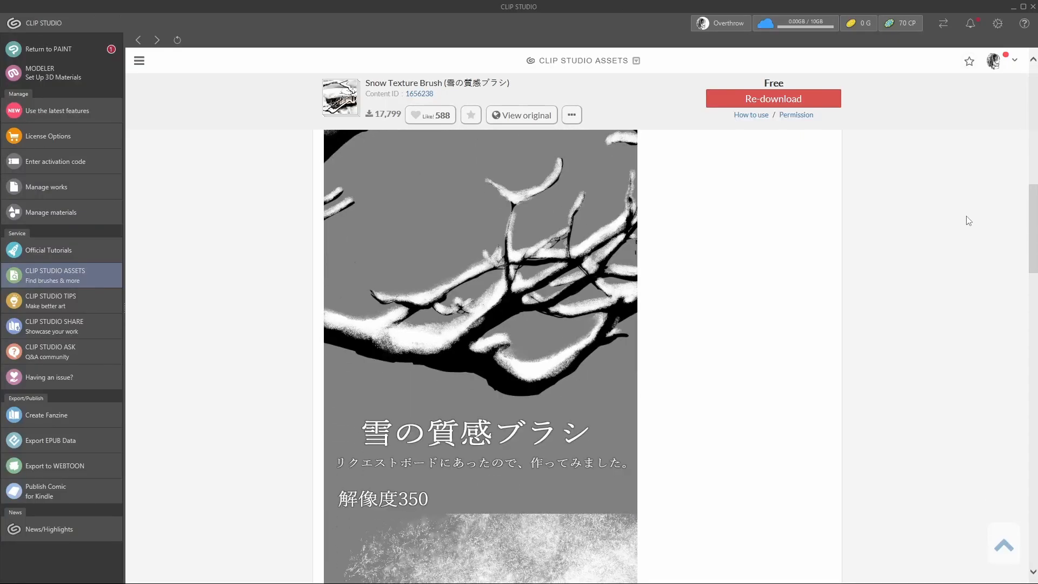
pyautogui.scroll(-12, 968, 220)
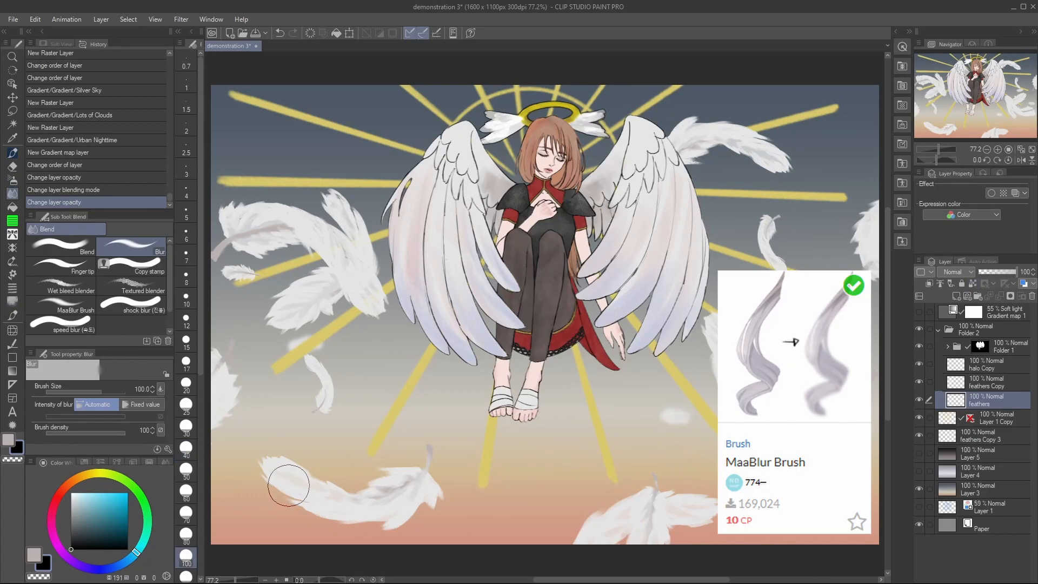
# Try the standard Blur tool at brush size 150 on the lower-left feather of the feathers layer, then undo the stroke.
pyautogui.press(']')
pyautogui.moveTo(299, 464); pyautogui.dragTo(313, 487)
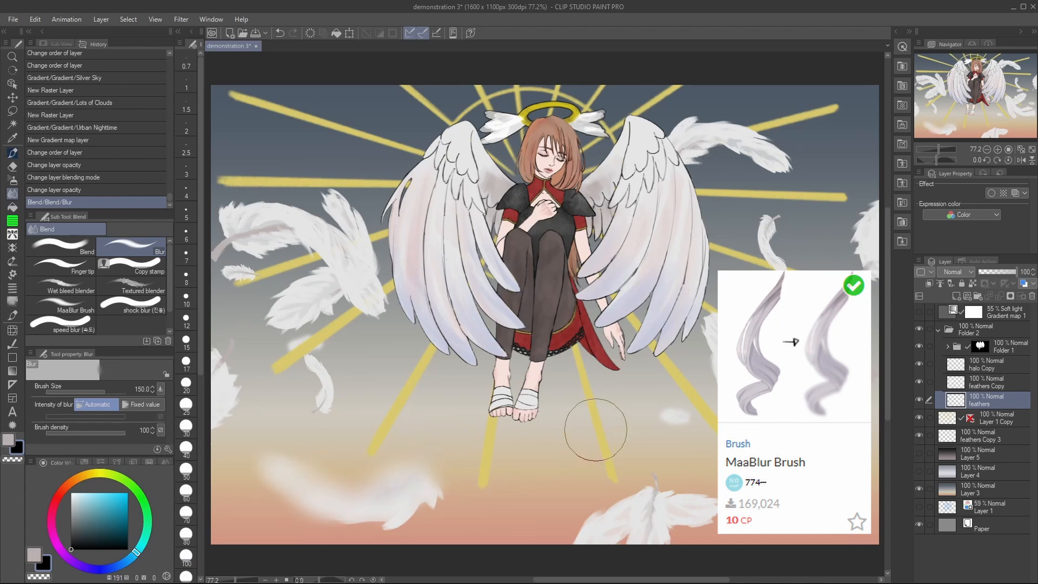
pyautogui.hotkey('ctrl', 'z')
# Try the MaaBlur Brush at brush size 150 on the same lower-left feather for comparison.
pyautogui.click(63, 304)
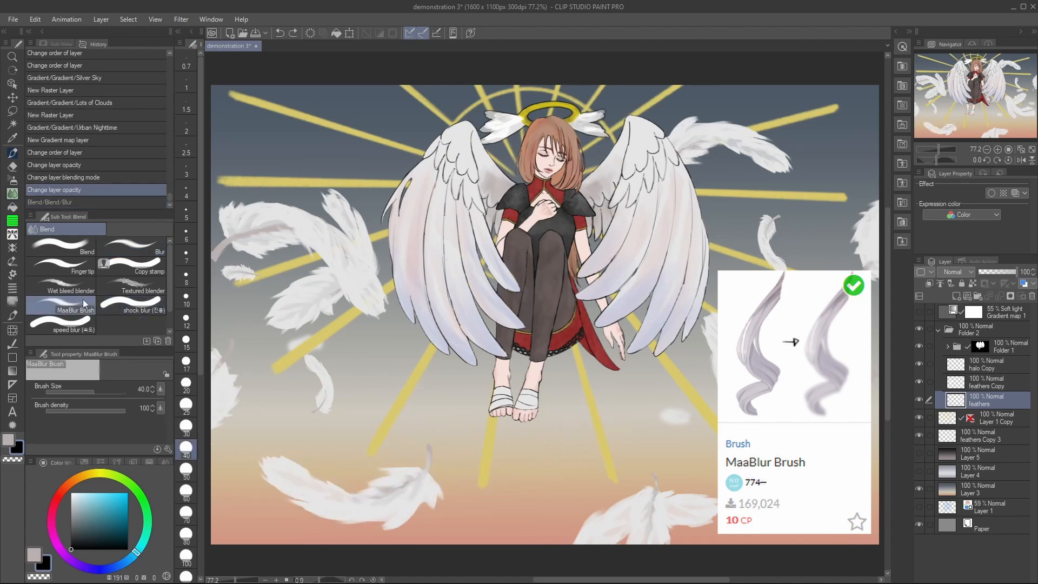
pyautogui.press(']')
pyautogui.press(']')
pyautogui.press(']')
pyautogui.press(']')
pyautogui.press(']')
pyautogui.moveTo(301, 463); pyautogui.dragTo(254, 461)
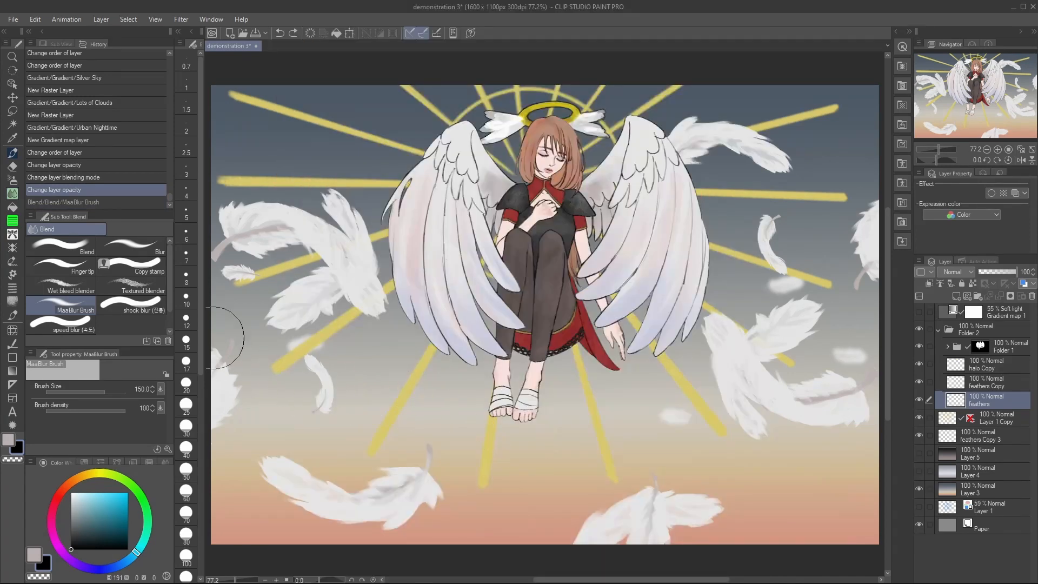
# Duplicate the Blur sub tool and enable dynamic control of the copy's brush density.
pyautogui.click(147, 248)
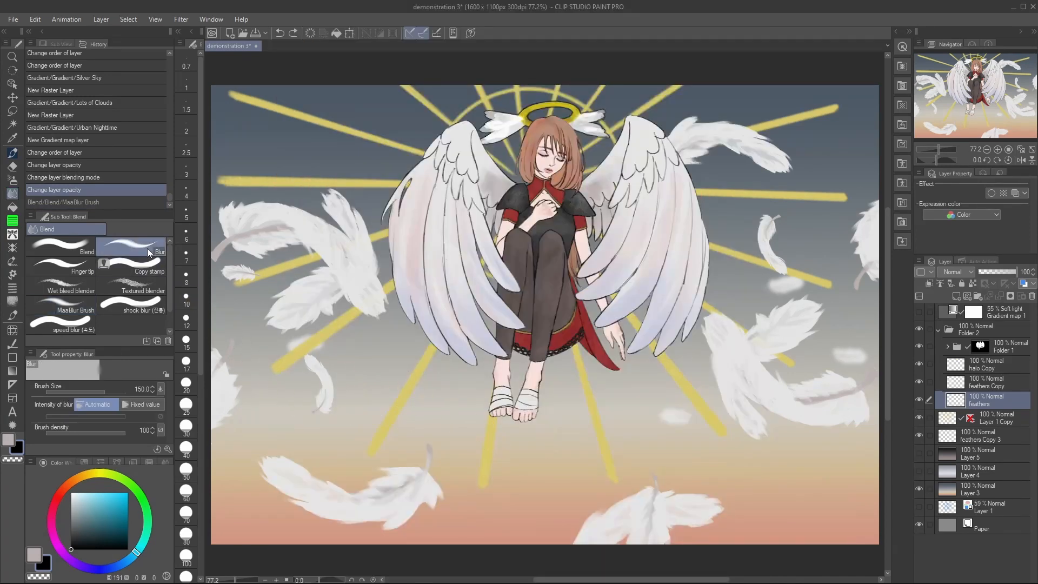
pyautogui.rightClick(151, 248)
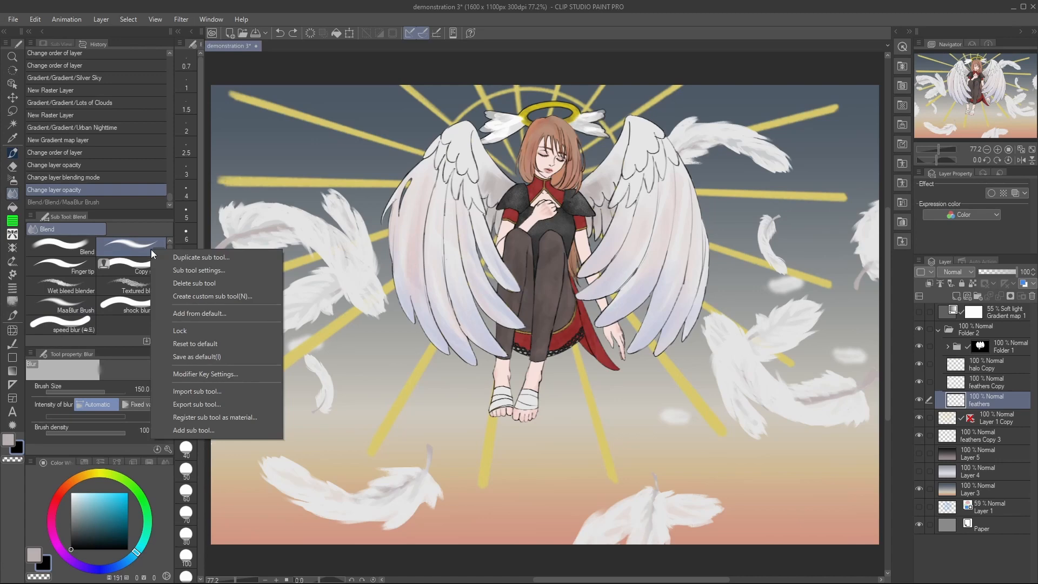
pyautogui.click(209, 258)
pyautogui.press('Return')
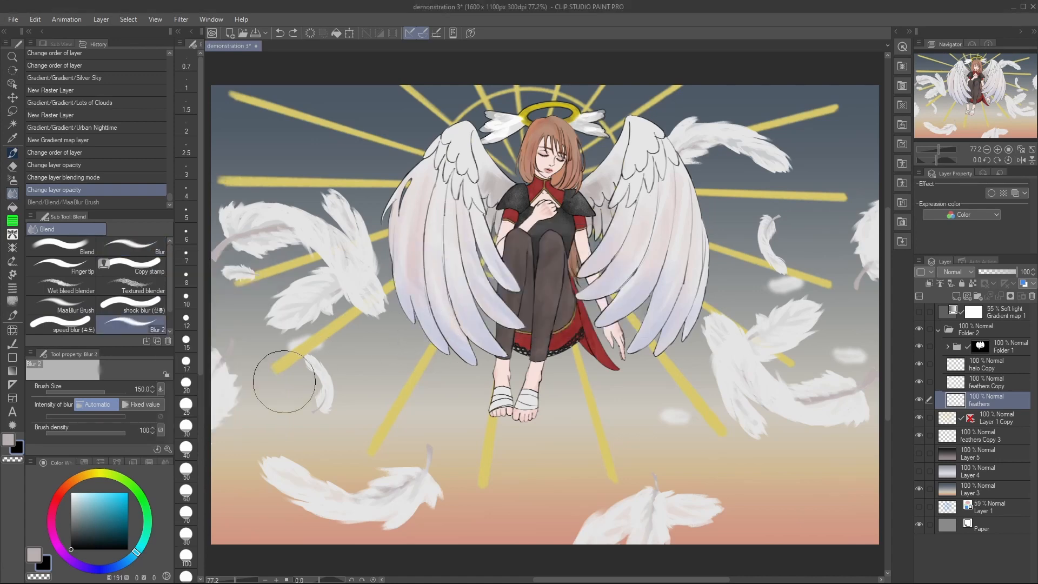
pyautogui.click(161, 429)
pyautogui.click(160, 413)
# Switch the duplicated Blur tool's intensity to Fixed value and blur the lower-left feather with it.
pyautogui.moveTo(284, 464)
pyautogui.mouseDown()
pyautogui.moveTo(292, 481)
pyautogui.moveTo(357, 470)
pyautogui.mouseUp()
pyautogui.hotkey('ctrl', 'z')
pyautogui.click(145, 406)
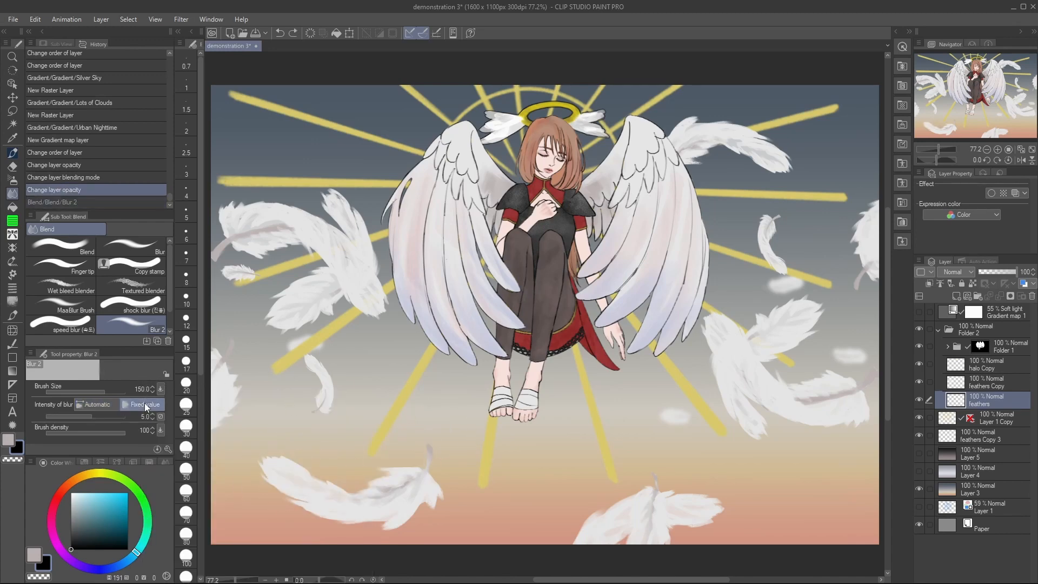
pyautogui.moveTo(289, 482); pyautogui.dragTo(295, 441)
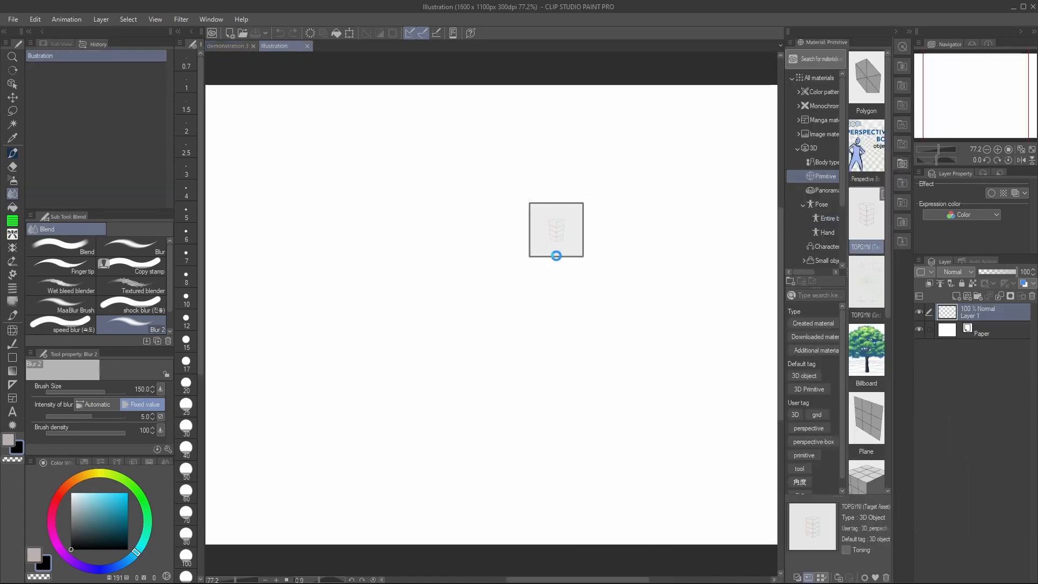
# Place the perspective box 3D object on the blank canvas and adjust its camera to an angled view.
pyautogui.moveTo(556, 237); pyautogui.dragTo(562, 267)
pyautogui.moveTo(569, 303)
pyautogui.mouseDown()
pyautogui.moveTo(595, 324)
pyautogui.moveTo(630, 329)
pyautogui.mouseUp()
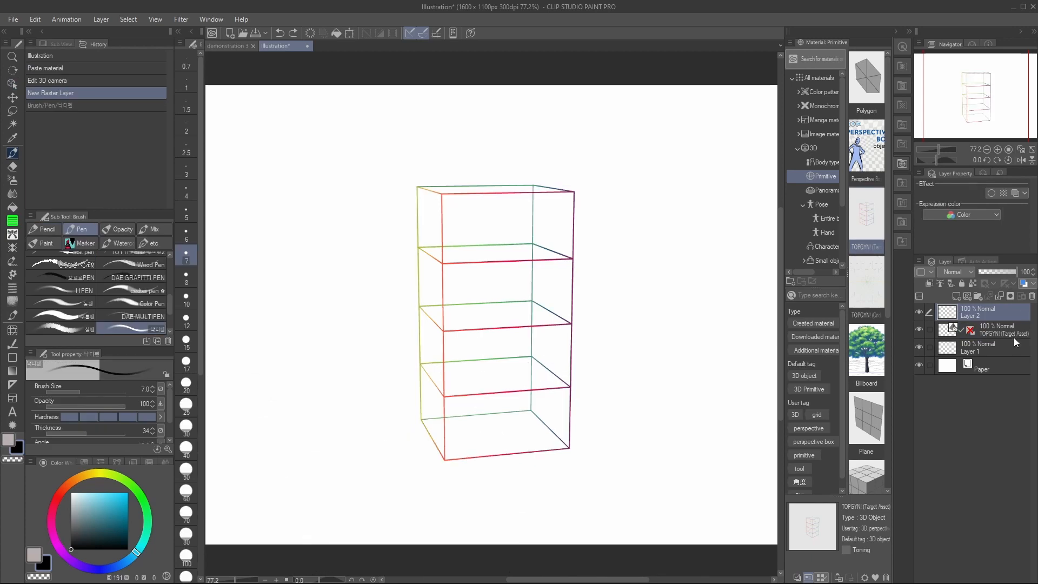
# Enable the 3D box's perspective ruler and ink a building's vertical edge and receding base line on Layer 2.
pyautogui.click(976, 334)
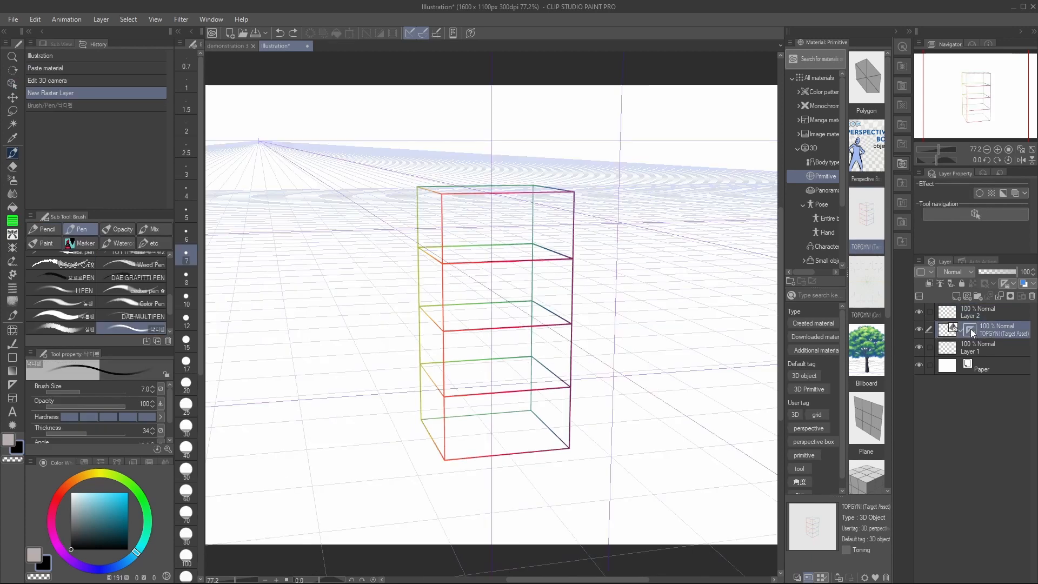
pyautogui.click(965, 314)
pyautogui.moveTo(627, 157)
pyautogui.mouseDown()
pyautogui.moveTo(679, 397)
pyautogui.moveTo(620, 414)
pyautogui.mouseUp()
pyautogui.moveTo(619, 414)
pyautogui.mouseDown()
pyautogui.moveTo(755, 403)
pyautogui.moveTo(621, 438)
pyautogui.moveTo(716, 518)
pyautogui.mouseUp()
pyautogui.moveTo(716, 517); pyautogui.dragTo(749, 544)
# Correct the building's lower corner on Layer 2 by undoing stray strokes and reworking the edge with the eraser and pen.
pyautogui.press('e')
pyautogui.hotkey('ctrl', 'z')
pyautogui.moveTo(622, 439)
pyautogui.mouseDown()
pyautogui.moveTo(776, 424)
pyautogui.moveTo(683, 407)
pyautogui.moveTo(627, 413)
pyautogui.mouseUp()
pyautogui.click(81, 291)
pyautogui.click(274, 346)
pyautogui.click(273, 346)
pyautogui.hotkey('ctrl', 'z')
pyautogui.hotkey('ctrl', 'z')
pyautogui.press('p')
pyautogui.press('e')
pyautogui.click(70, 246)
pyautogui.press('p')
# Ink the building's upper horizontal edges and the remaining vertical lines of the window on its receding wall.
pyautogui.moveTo(627, 155); pyautogui.dragTo(776, 160)
pyautogui.moveTo(628, 155); pyautogui.dragTo(777, 163)
pyautogui.moveTo(627, 156); pyautogui.dragTo(777, 163)
pyautogui.moveTo(627, 156); pyautogui.dragTo(777, 156)
pyautogui.moveTo(689, 390); pyautogui.dragTo(684, 490)
pyautogui.moveTo(718, 406); pyautogui.dragTo(712, 520)
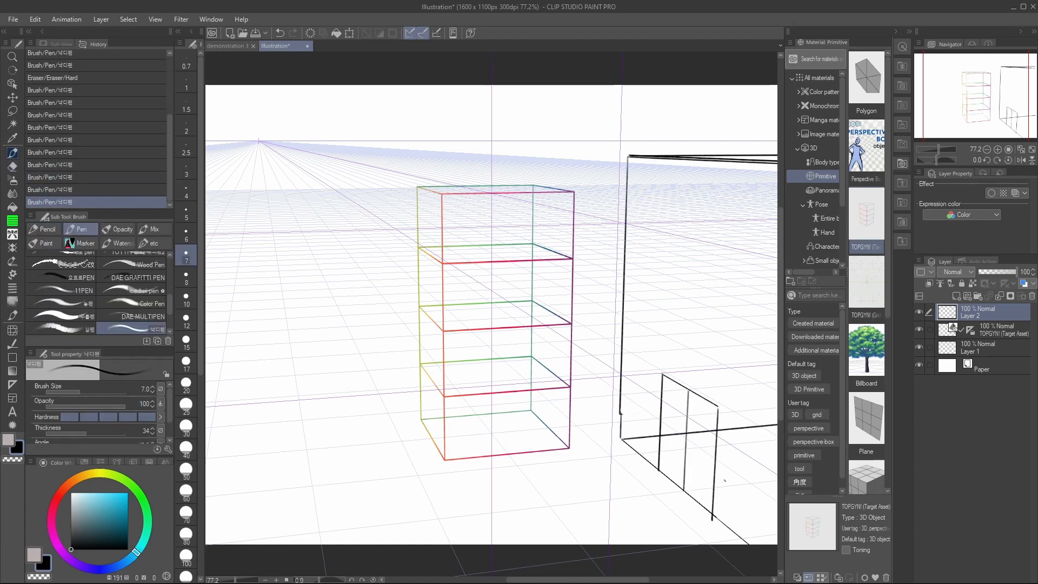